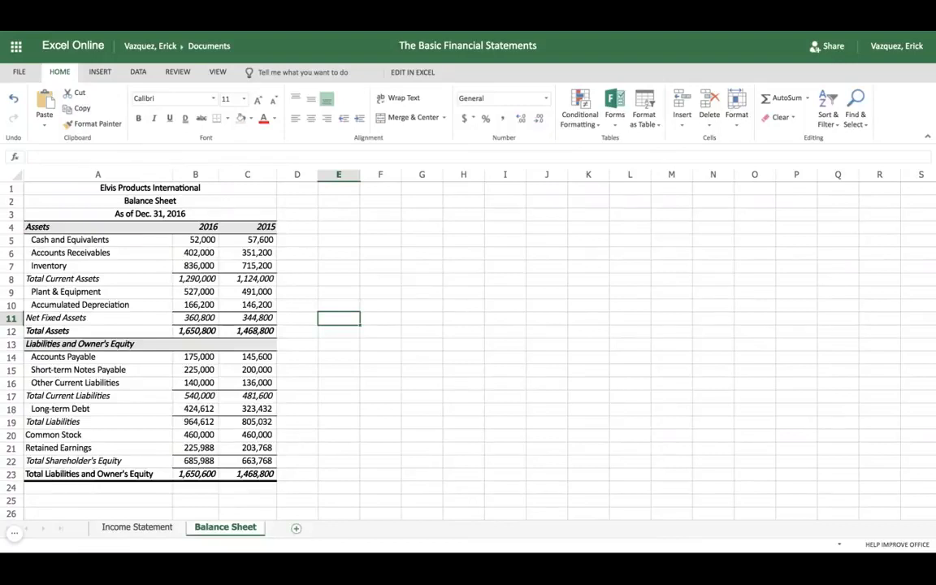
- Review the Income Statement sheet and add a blank worksheet after the Balance Sheet
{"action": "left_click", "coordinate": [158, 529]}
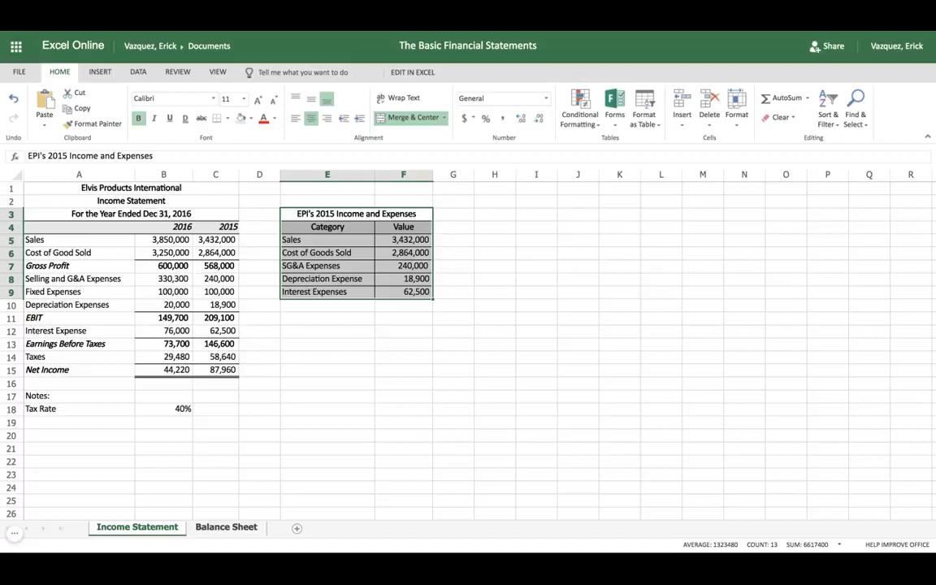
{"action": "key", "text": "ctrl+Page_Down"}
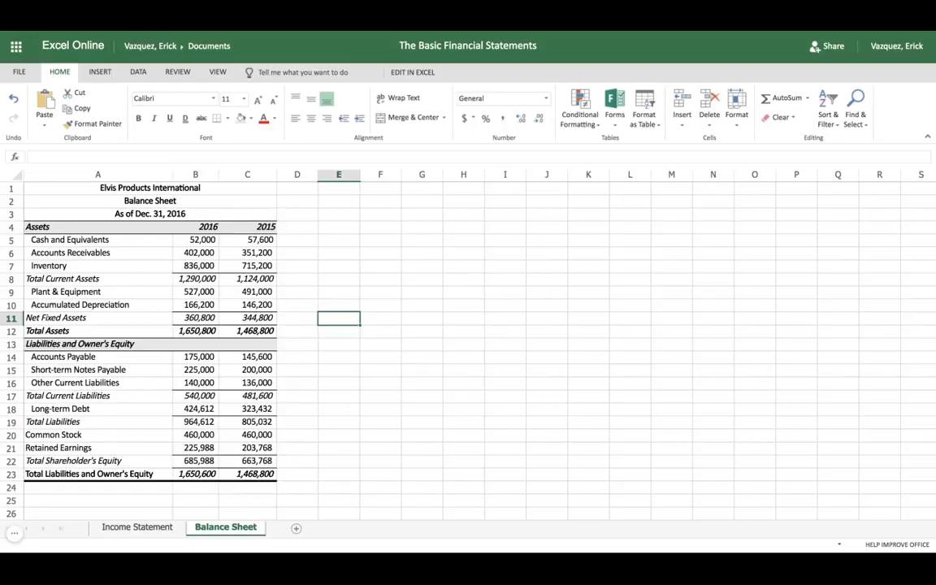
{"action": "left_click", "coordinate": [296, 528]}
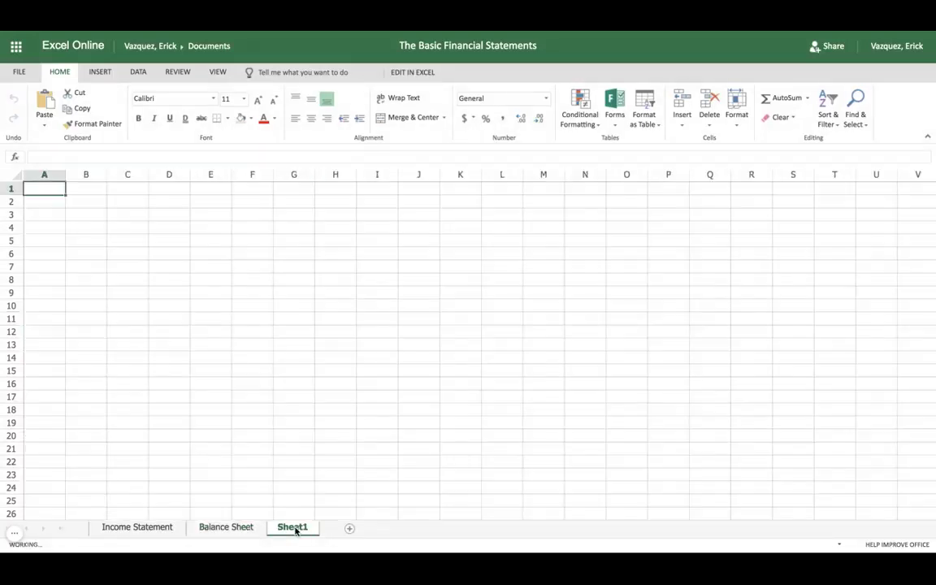
- Enter the headings "Elvis Products Internationl" in A1 and "Balance Sheet" in A2 of the new sheet, following the existing balance sheet
{"action": "left_click", "coordinate": [237, 528]}
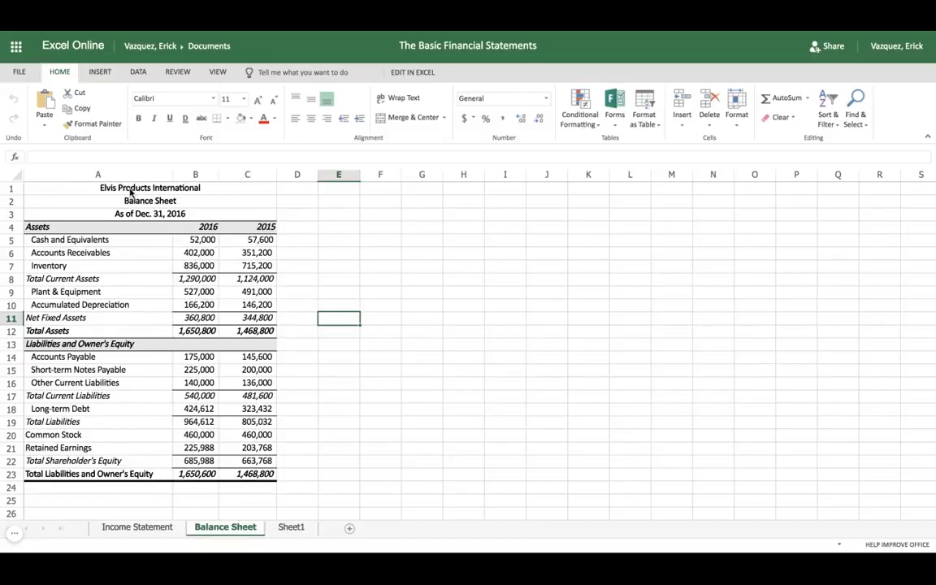
{"action": "left_click", "coordinate": [291, 527]}
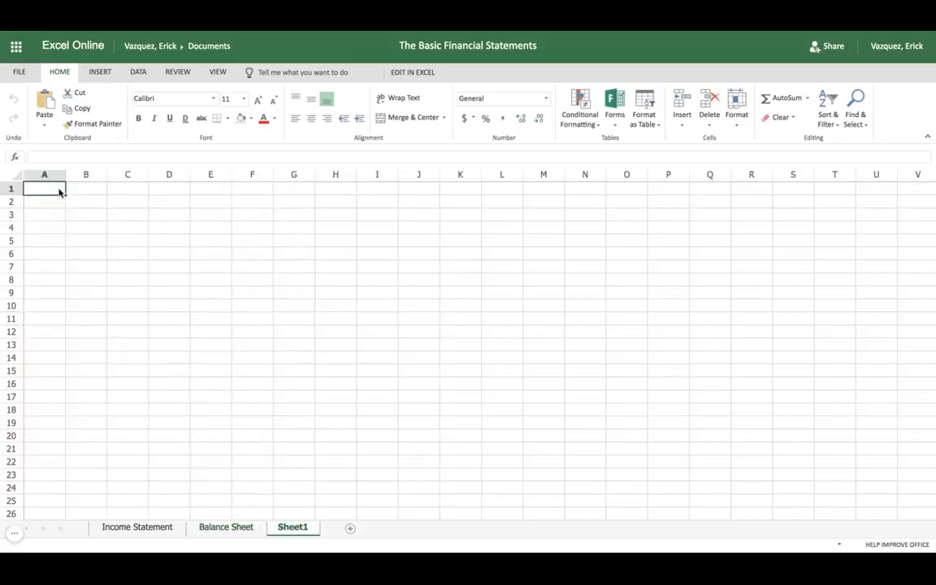
{"action": "type", "text": "Elvis"}
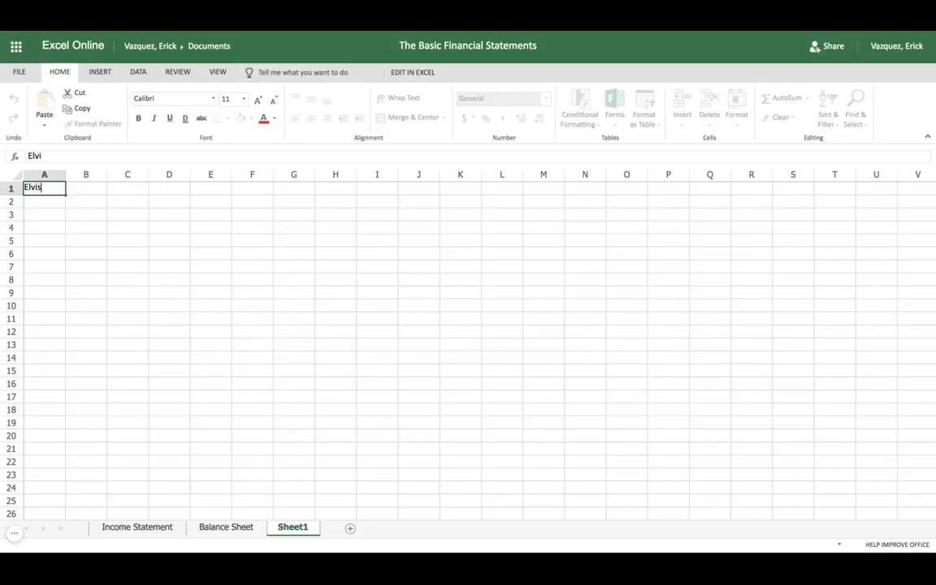
{"action": "type", "text": " Products Internationl"}
{"action": "key", "text": "Return"}
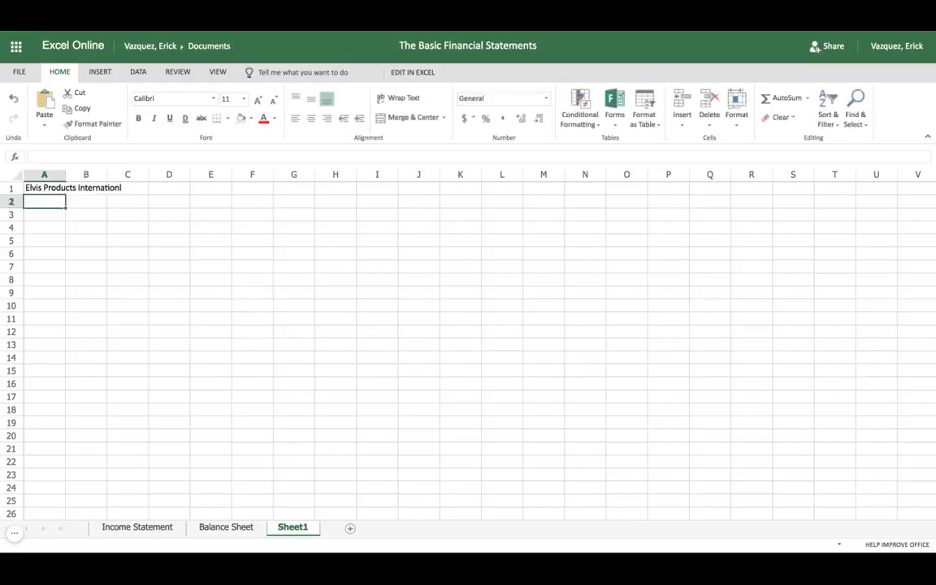
{"action": "type", "text": "Bala"}
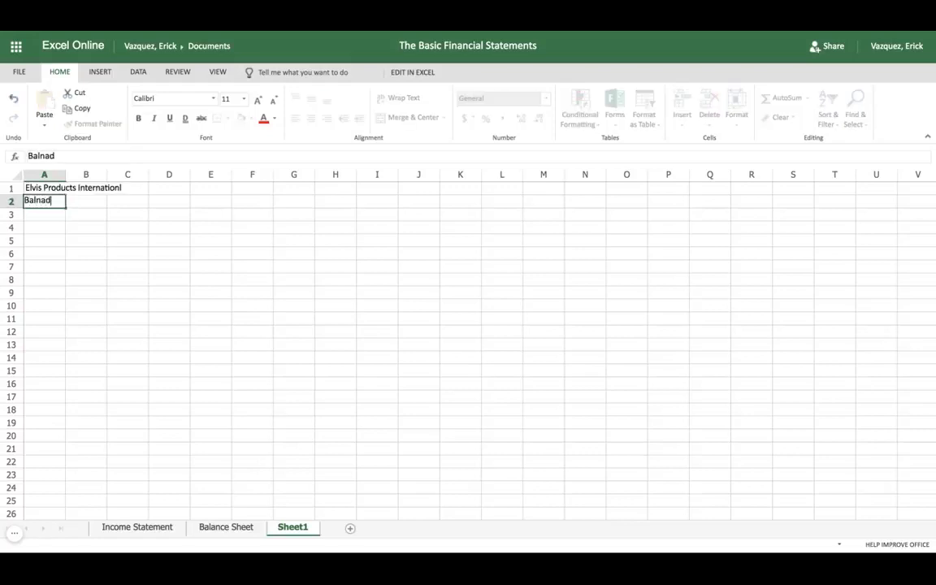
{"action": "type", "text": "nce Sheet"}
{"action": "key", "text": "Return"}
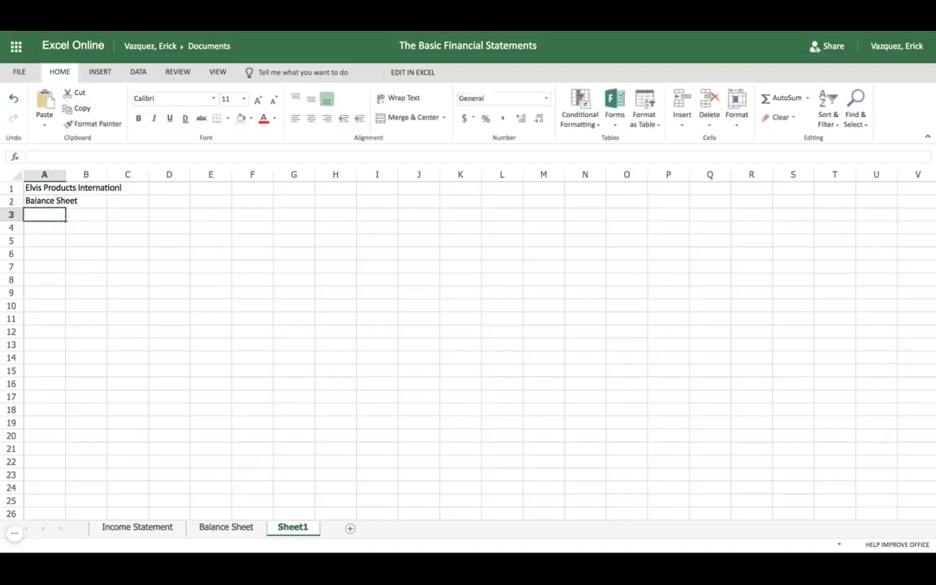
- Enter the date line "As of Dec. 31, 2016" in A3 of the new sheet, following the existing balance sheet
{"action": "left_click", "coordinate": [228, 528]}
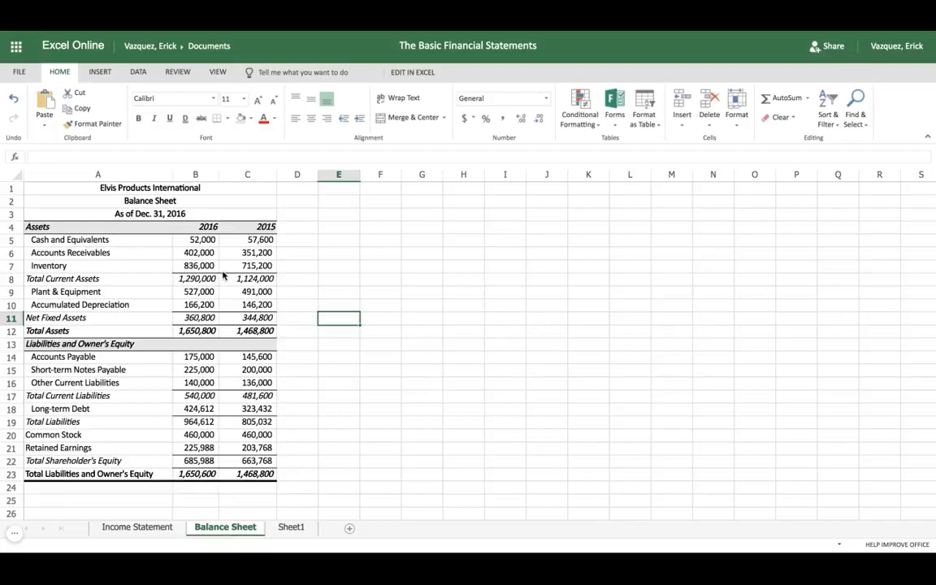
{"action": "left_click", "coordinate": [293, 529]}
{"action": "type", "text": "As of"}
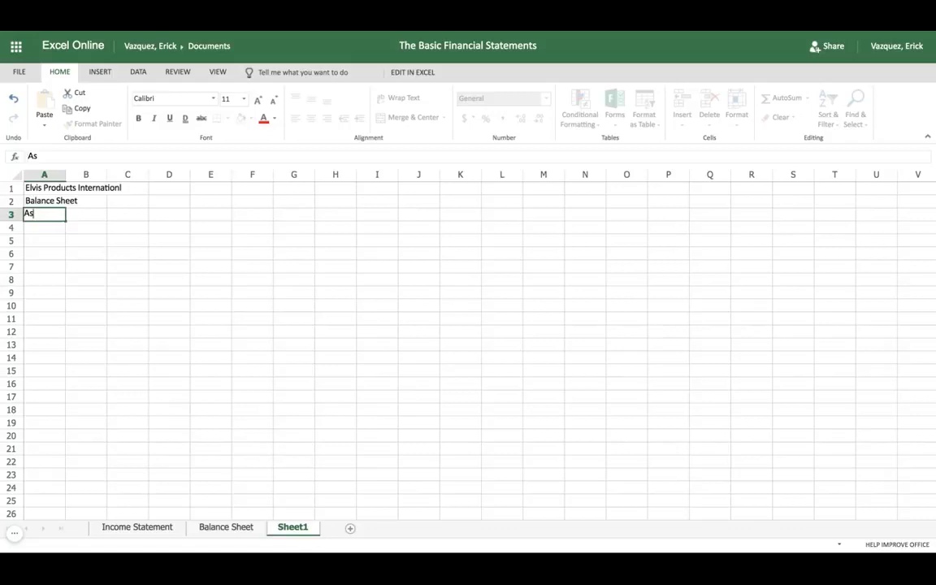
{"action": "type", "text": " Dec. 31, 2016"}
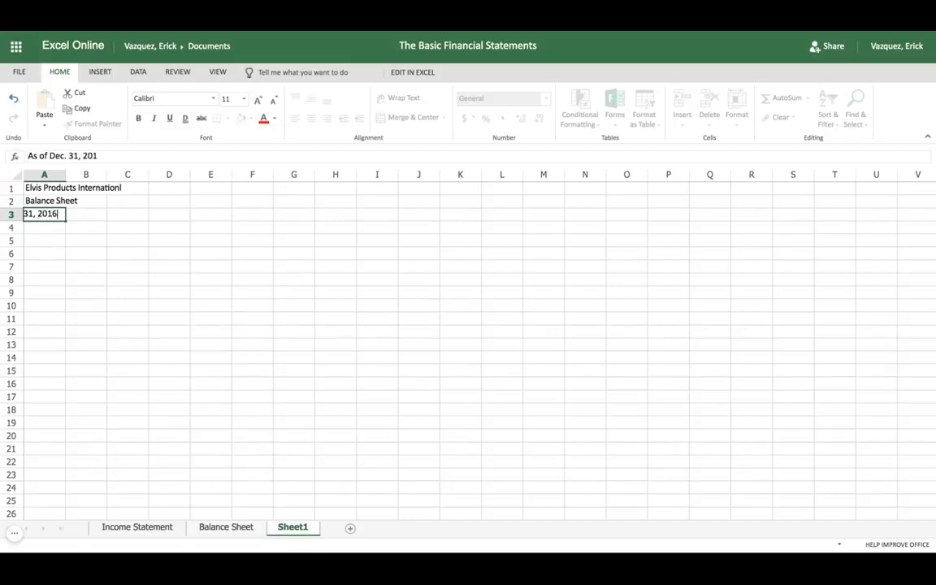
{"action": "key", "text": "Return"}
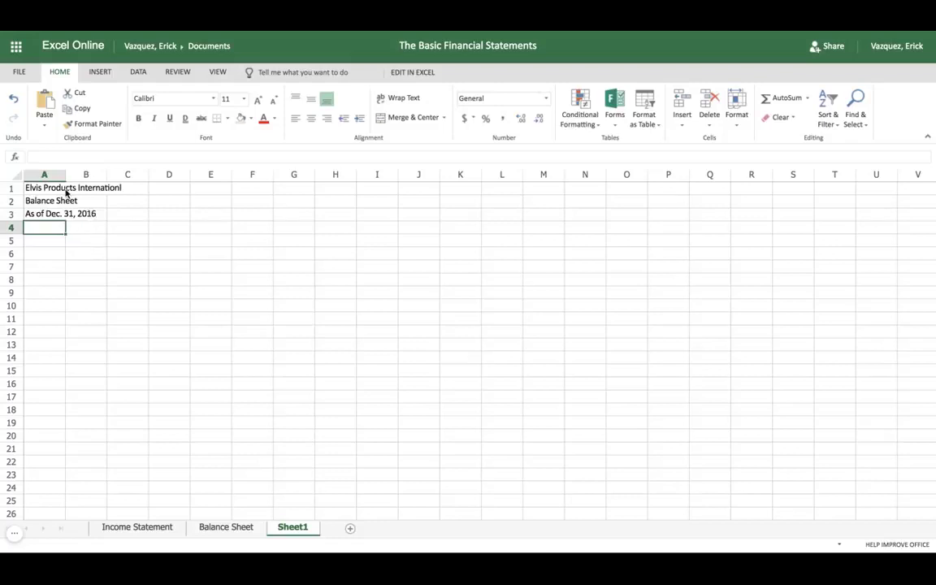
- Merge the three heading rows across columns A to C and center their text
{"action": "left_click_drag", "start_coordinate": [47, 188], "coordinate": [123, 216]}
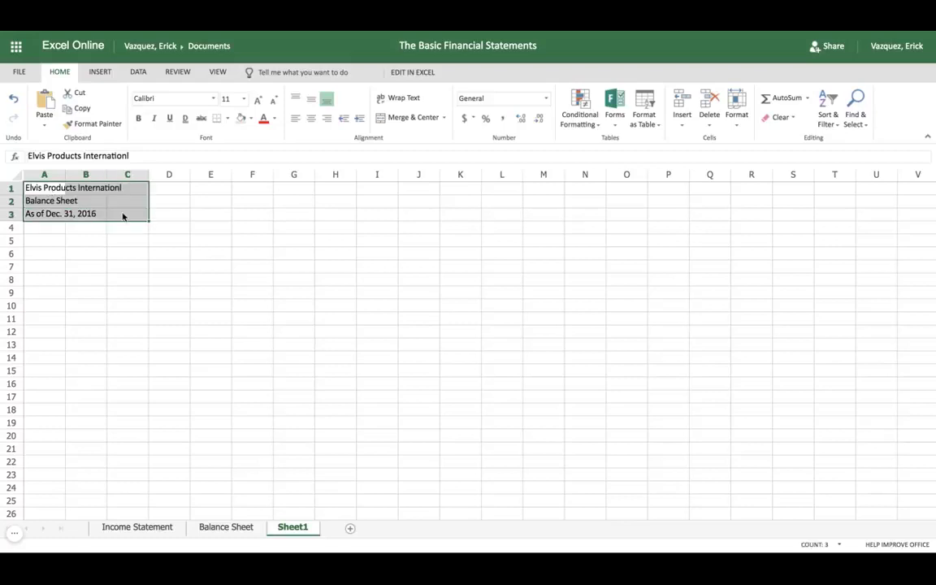
{"action": "left_click", "coordinate": [443, 118]}
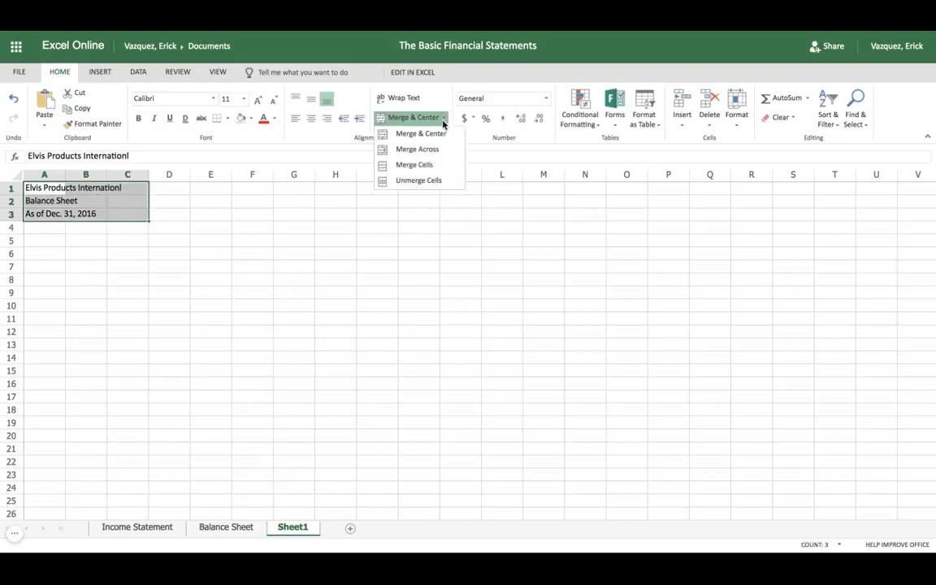
{"action": "left_click", "coordinate": [439, 150]}
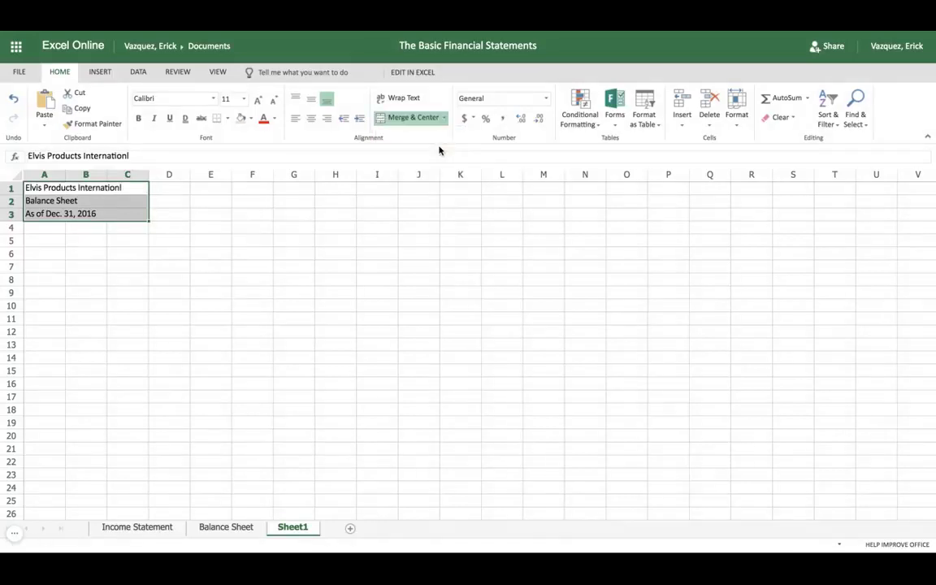
{"action": "left_click", "coordinate": [317, 119]}
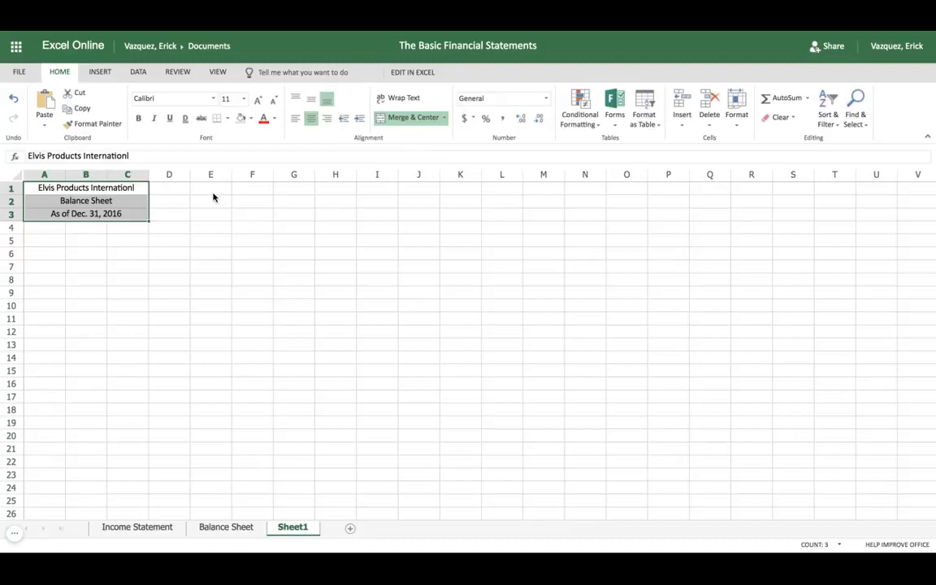
- Copy the labels in A4:A23 of the Balance Sheet into the new sheet starting at A4, and fit column A to them
{"action": "left_click", "coordinate": [45, 230]}
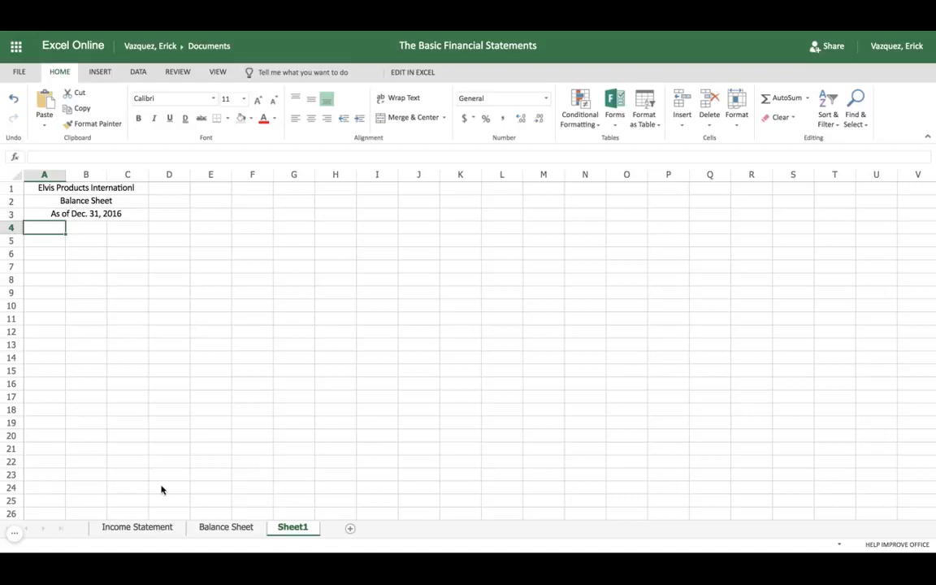
{"action": "left_click", "coordinate": [223, 526]}
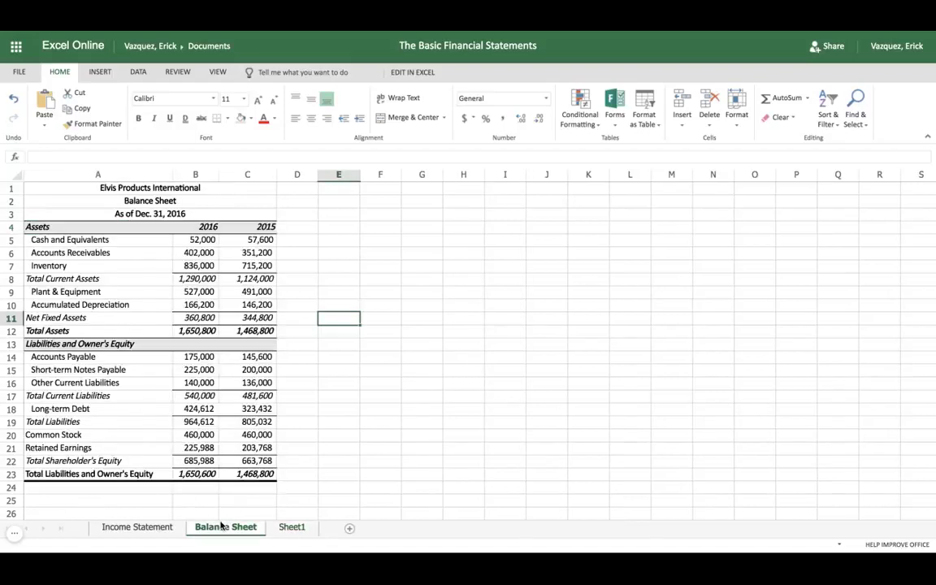
{"action": "left_click", "coordinate": [97, 228]}
{"action": "left_click_drag", "start_coordinate": [97, 228], "coordinate": [97, 474]}
{"action": "key", "text": "ctrl+c"}
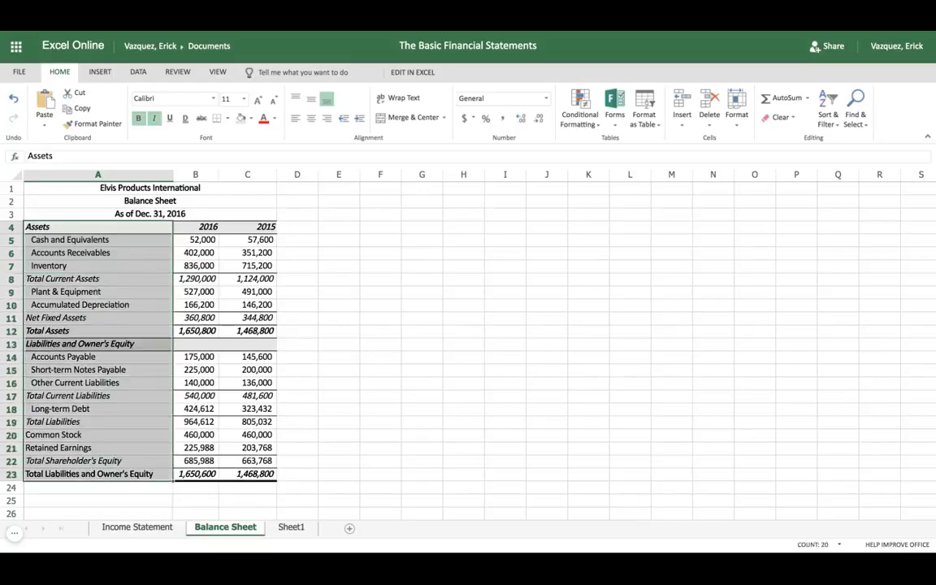
{"action": "left_click", "coordinate": [286, 528]}
{"action": "key", "text": "ctrl+v"}
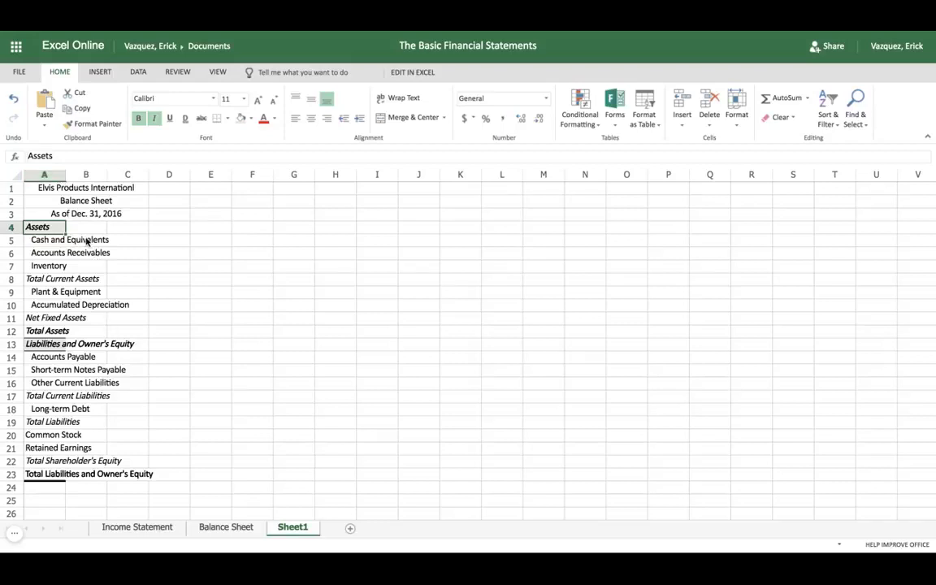
{"action": "double_click", "coordinate": [66, 174]}
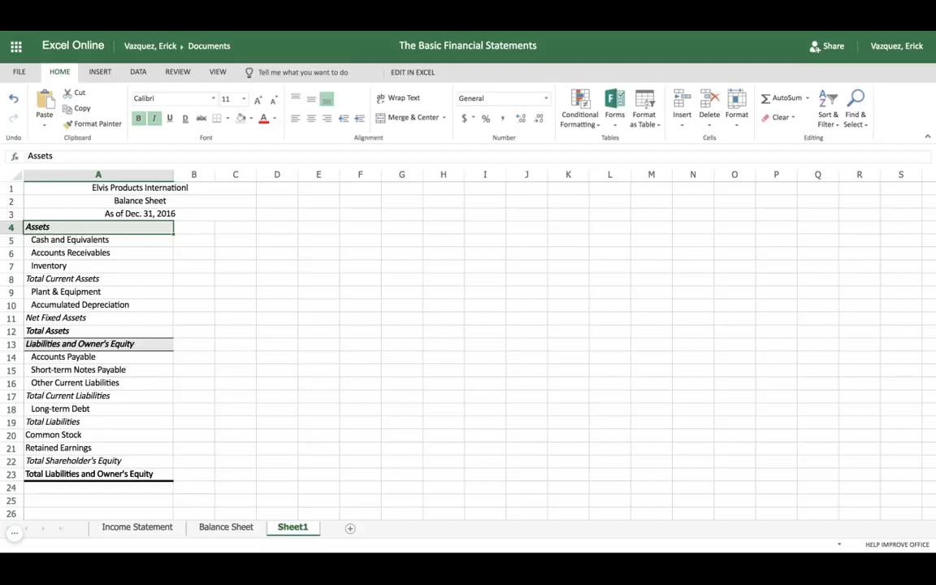
- Examine how the column A labels group current and fixed assets, current and long-term liabilities, and owner's equity with their totals
{"action": "left_click", "coordinate": [74, 281]}
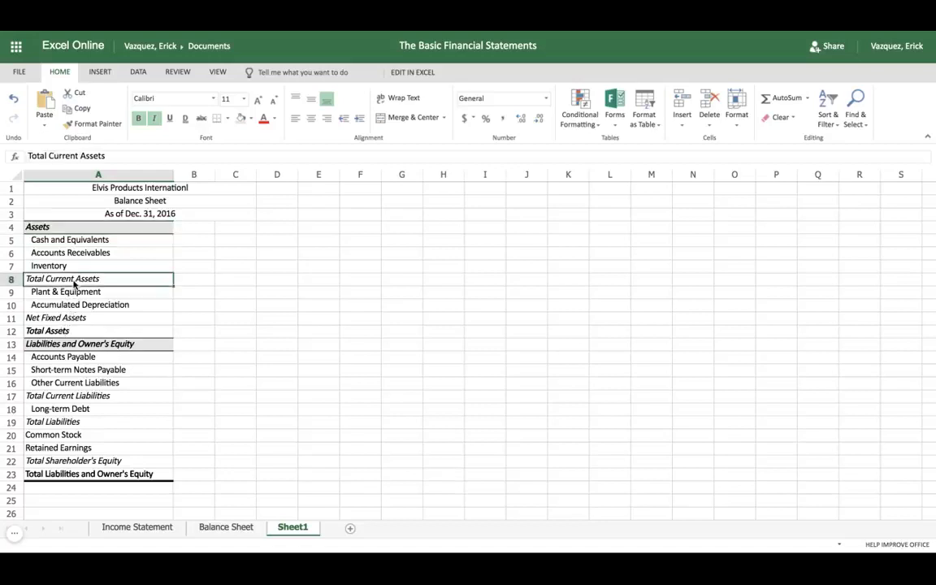
{"action": "left_click", "coordinate": [80, 322]}
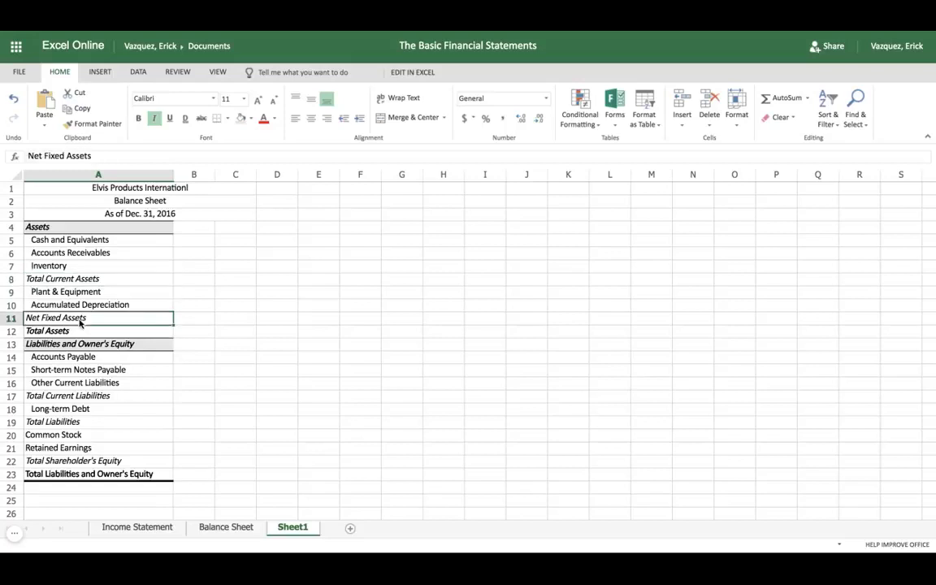
{"action": "left_click", "coordinate": [72, 281]}
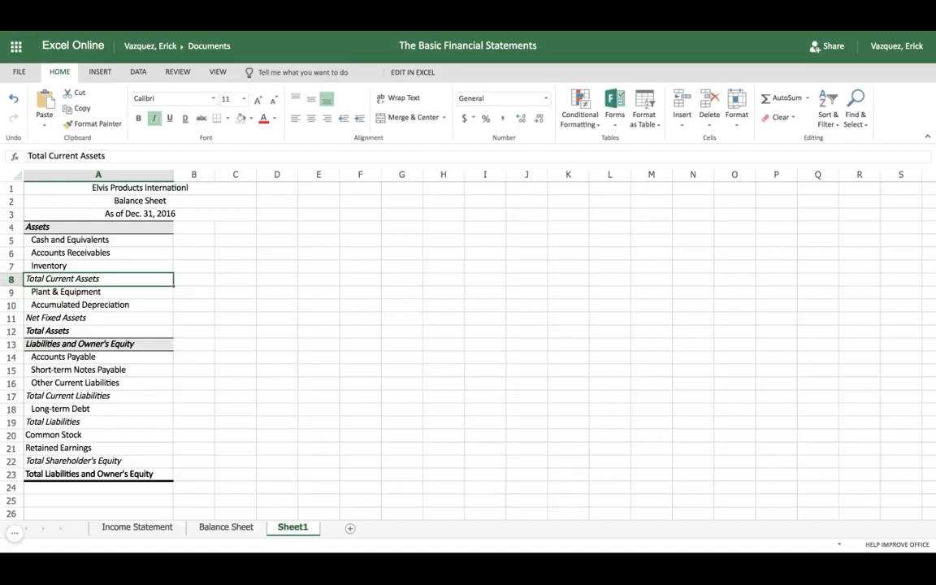
{"action": "left_click", "coordinate": [64, 295]}
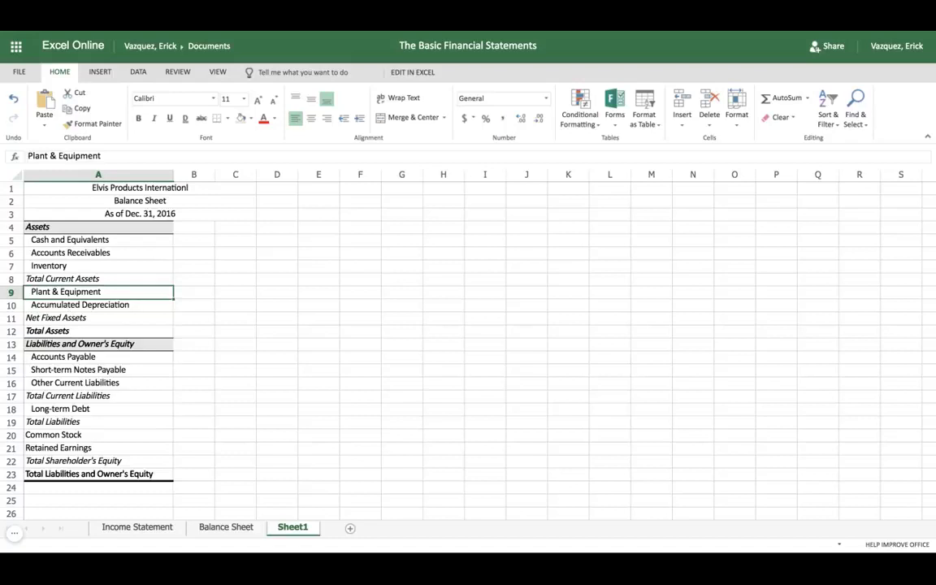
{"action": "left_click", "coordinate": [72, 331]}
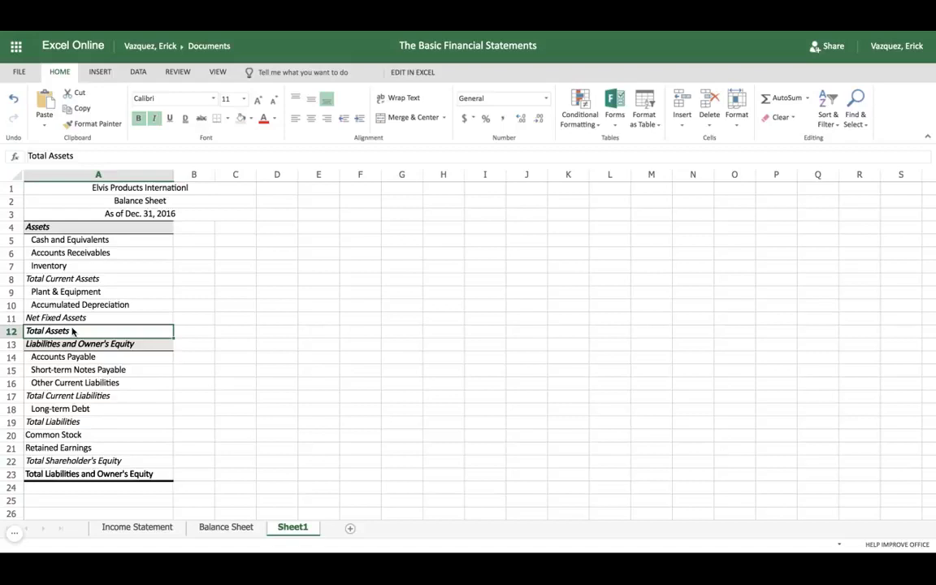
{"action": "scroll", "coordinate": [69, 325], "scroll_direction": "down", "scroll_amount": 2}
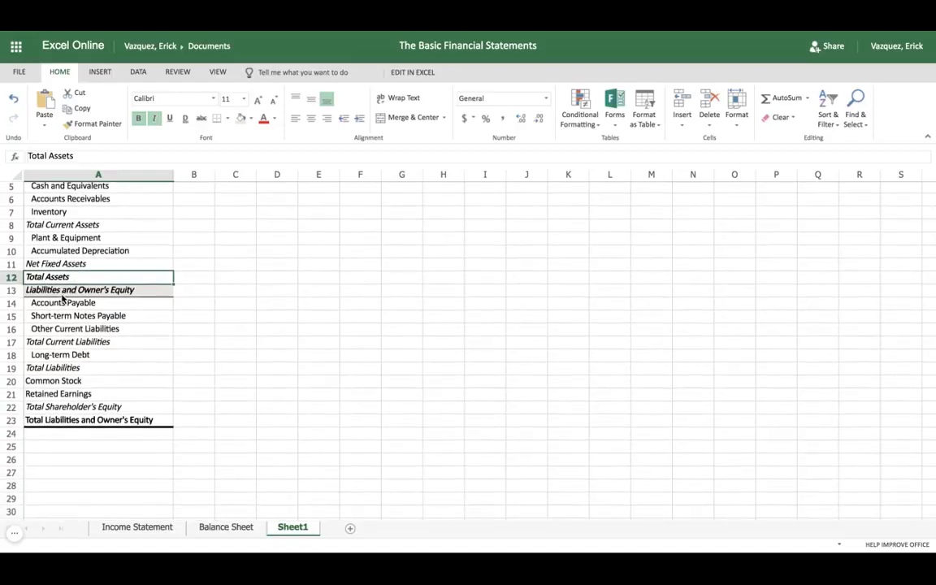
{"action": "left_click", "coordinate": [59, 344]}
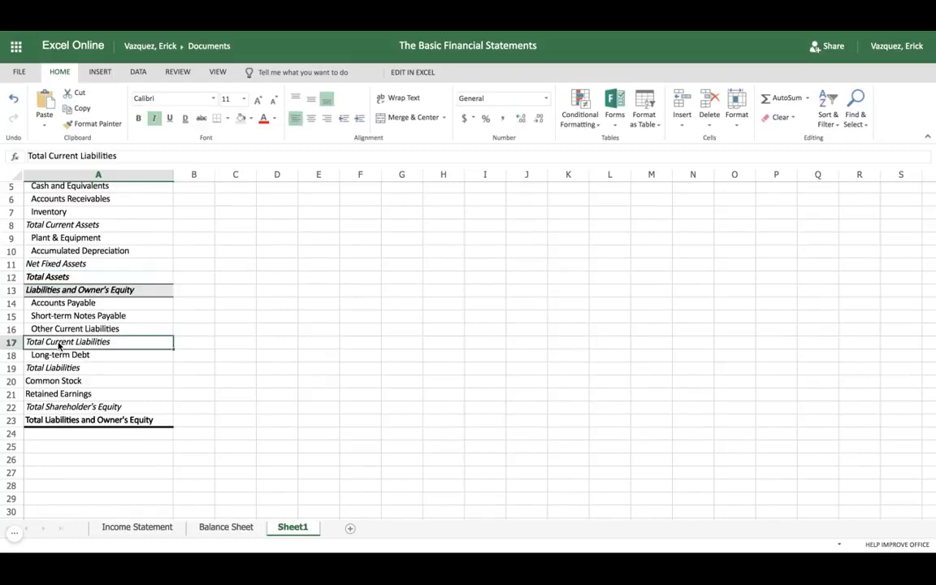
{"action": "left_click", "coordinate": [60, 369]}
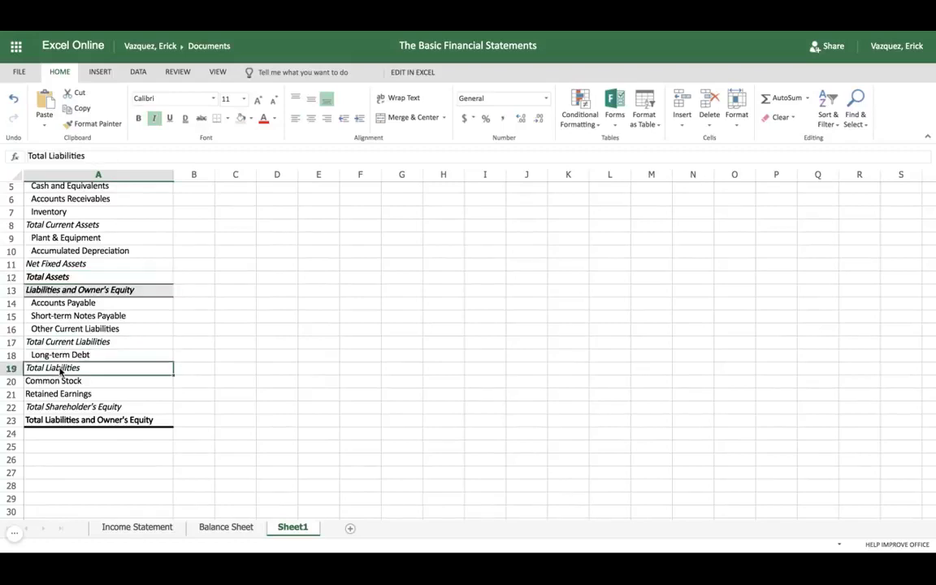
{"action": "left_click", "coordinate": [66, 343]}
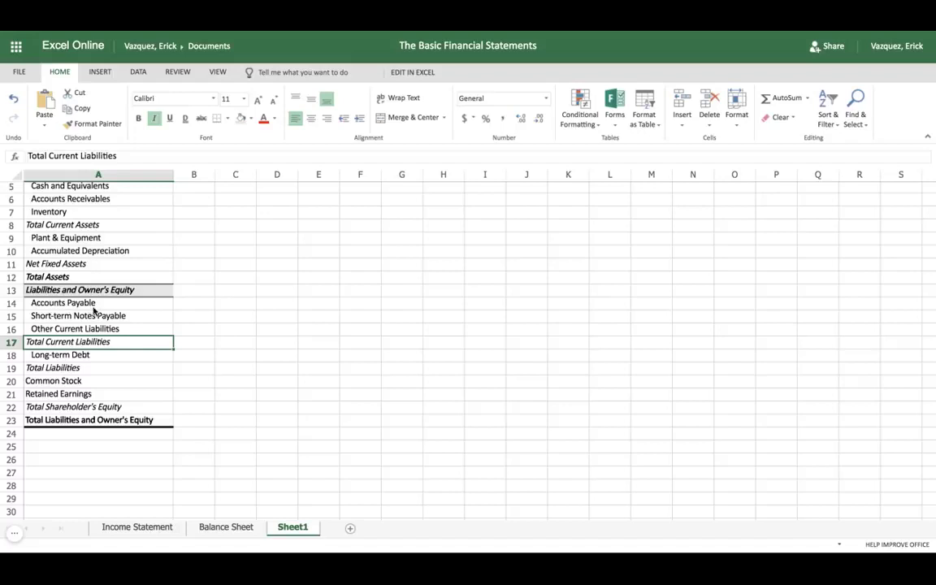
{"action": "left_click", "coordinate": [72, 355]}
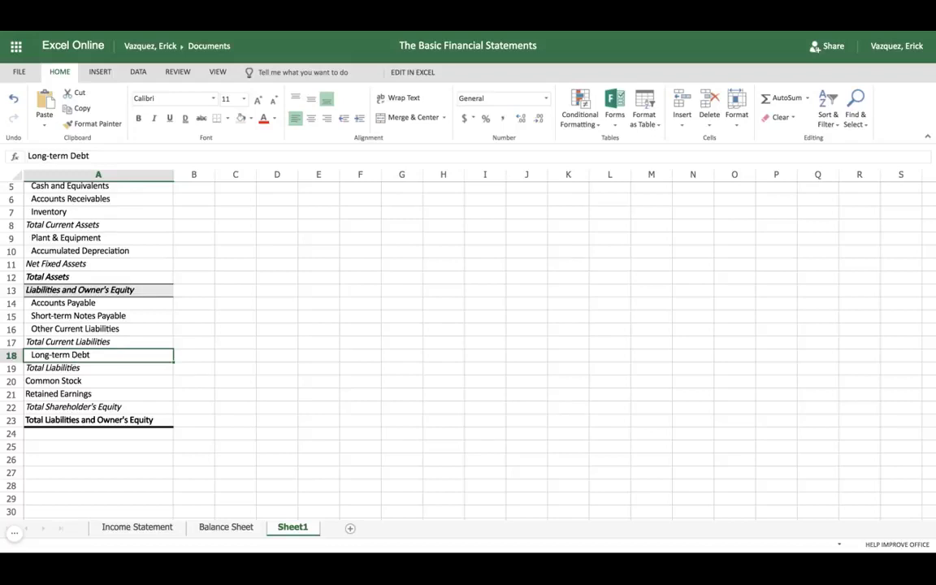
{"action": "scroll", "coordinate": [63, 227], "scroll_direction": "down", "scroll_amount": 1}
{"action": "scroll", "coordinate": [65, 244], "scroll_direction": "up", "scroll_amount": 3}
{"action": "left_click", "coordinate": [66, 253]}
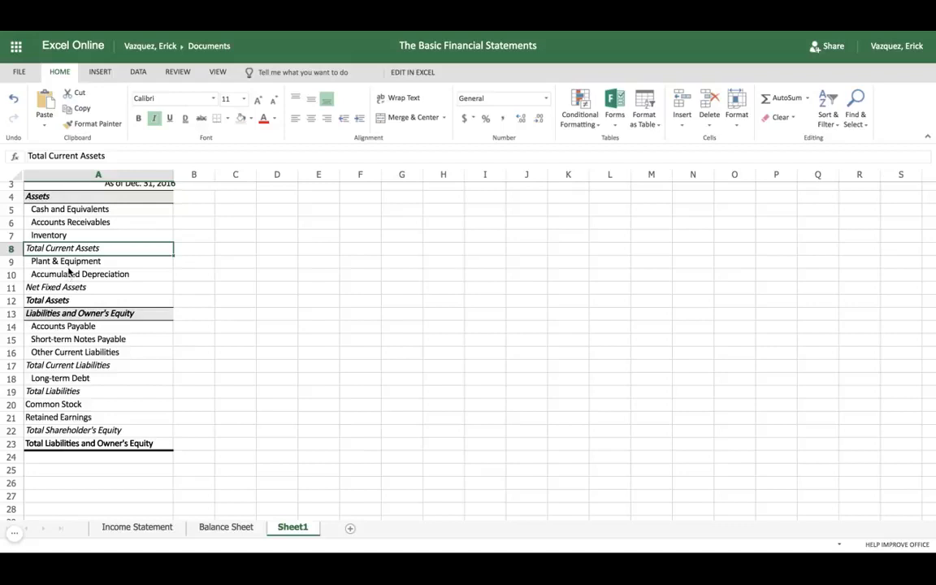
{"action": "left_click", "coordinate": [57, 392]}
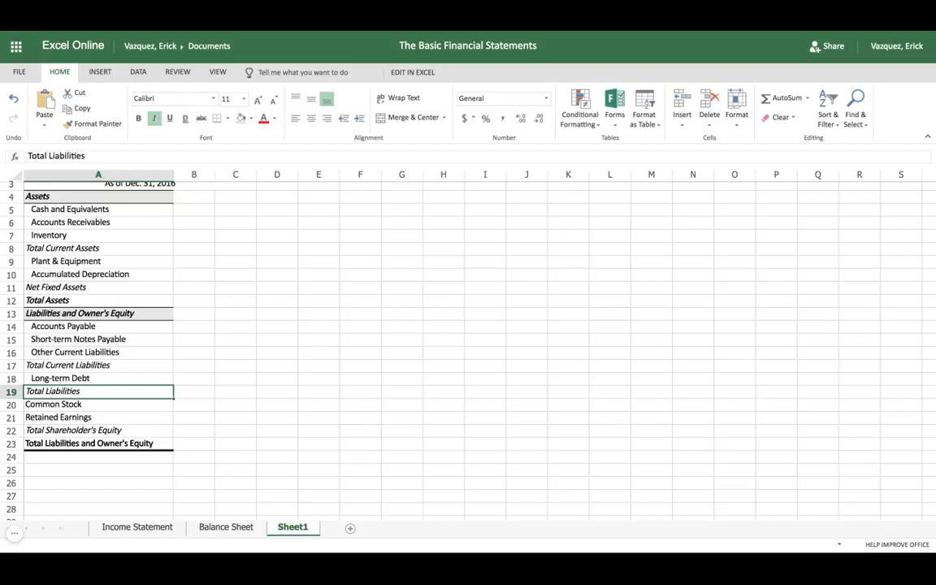
{"action": "left_click", "coordinate": [94, 316]}
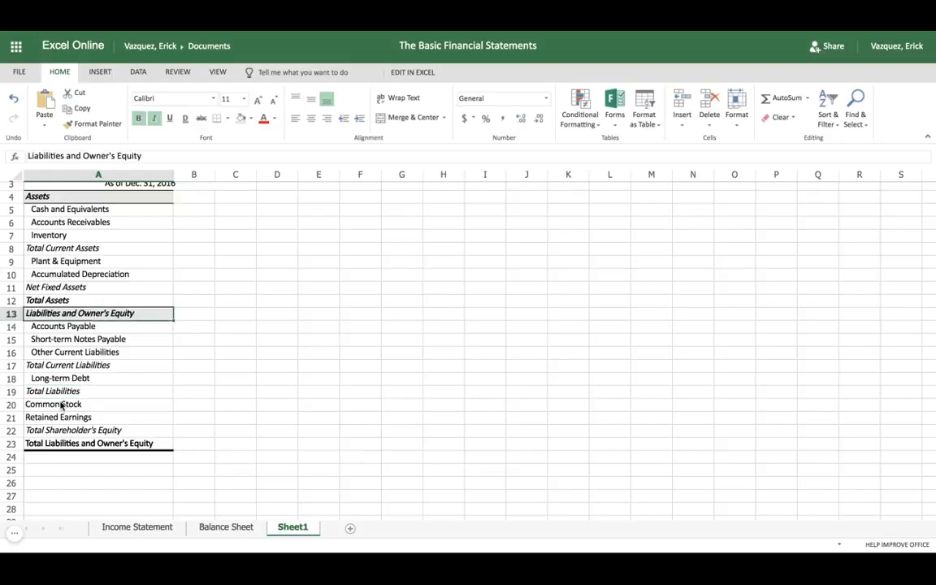
- Compare the Total Liabilities and Owner's Equity row with the Total Assets row for both years on the existing Balance Sheet
{"action": "left_click", "coordinate": [61, 406]}
{"action": "left_click", "coordinate": [57, 393]}
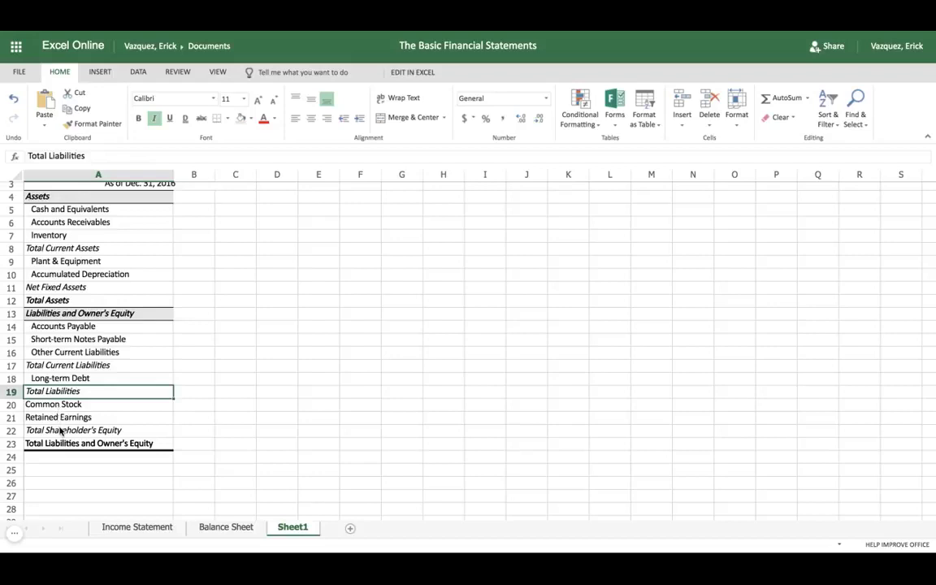
{"action": "left_click", "coordinate": [61, 432]}
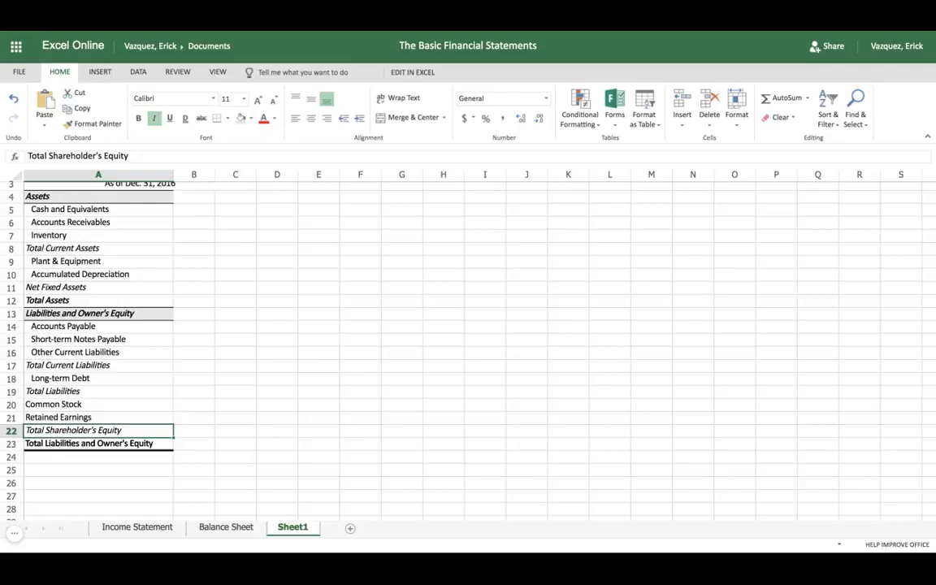
{"action": "left_click", "coordinate": [61, 392]}
{"action": "left_click", "coordinate": [63, 443]}
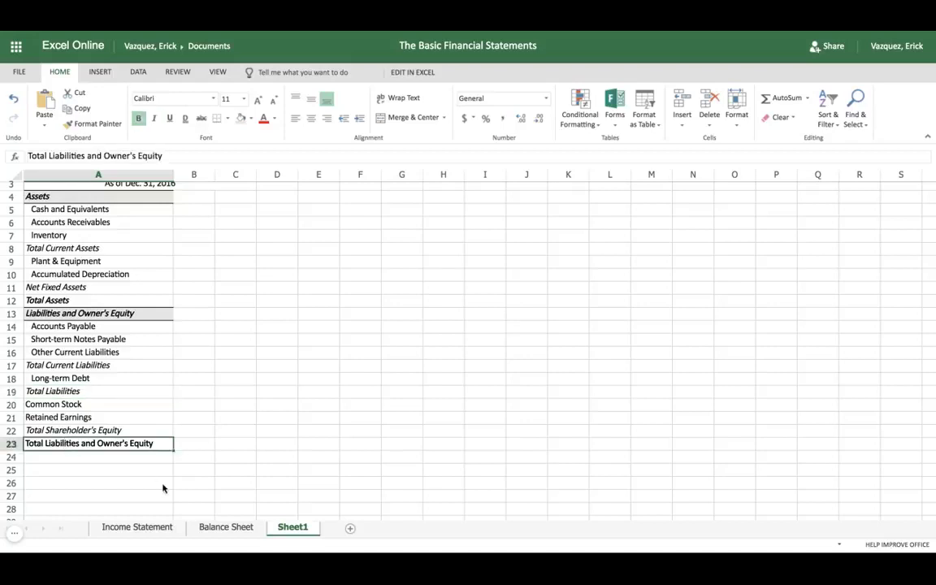
{"action": "left_click", "coordinate": [208, 528]}
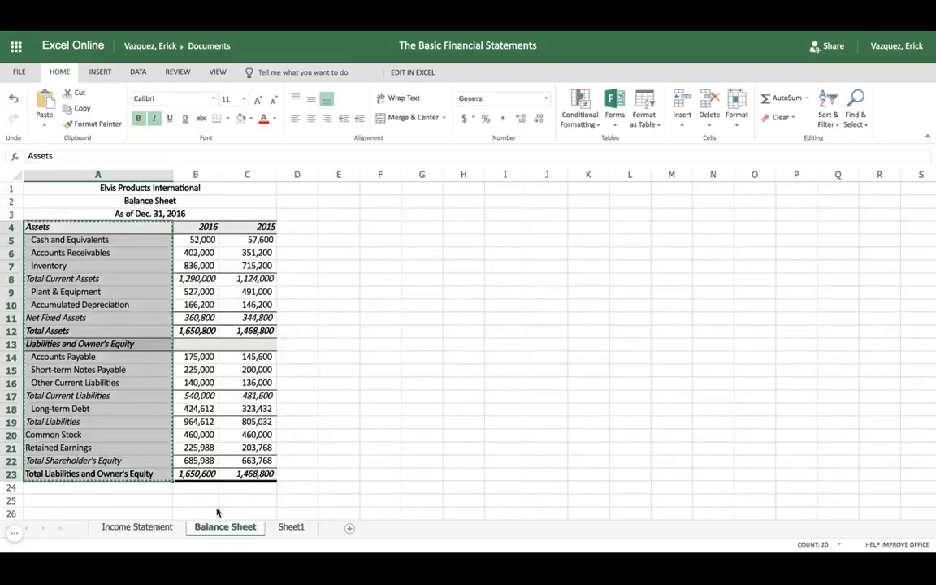
{"action": "left_click", "coordinate": [248, 474]}
{"action": "left_click", "coordinate": [192, 478]}
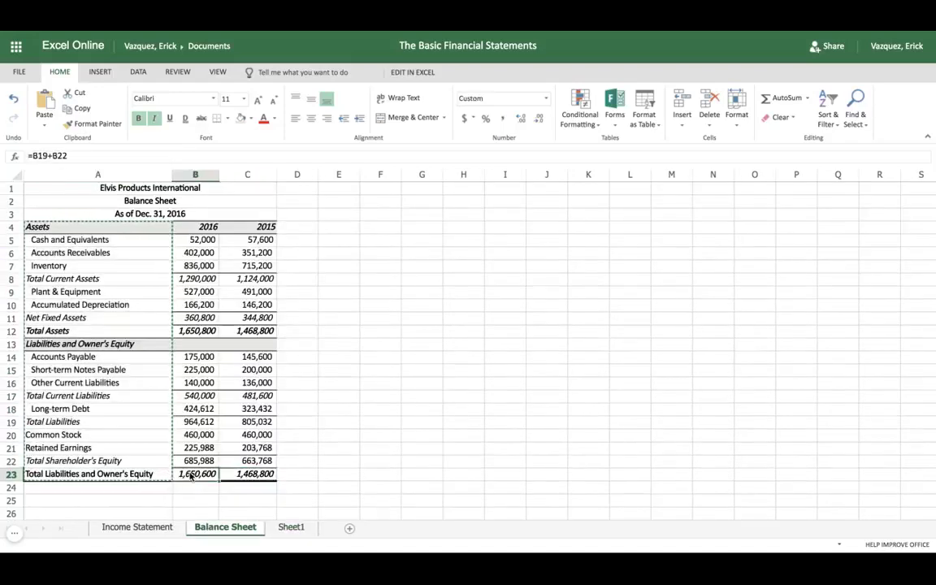
{"action": "left_click_drag", "start_coordinate": [192, 477], "coordinate": [225, 479]}
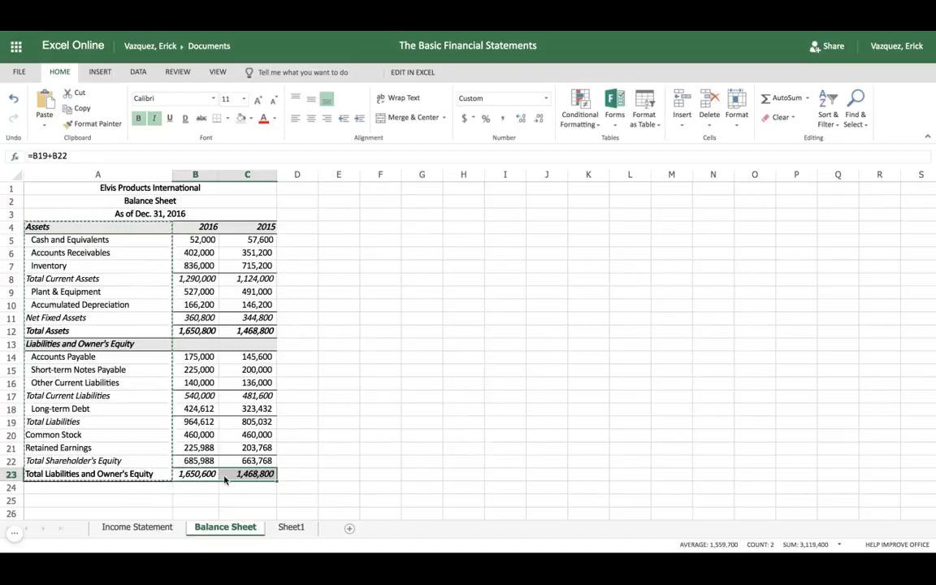
{"action": "left_click_drag", "start_coordinate": [200, 330], "coordinate": [244, 330]}
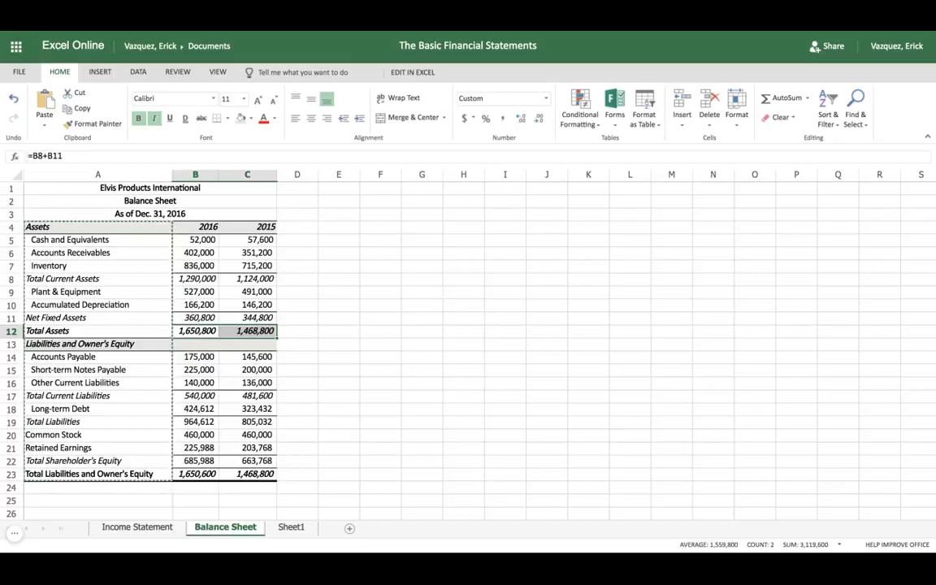
{"action": "left_click", "coordinate": [291, 528]}
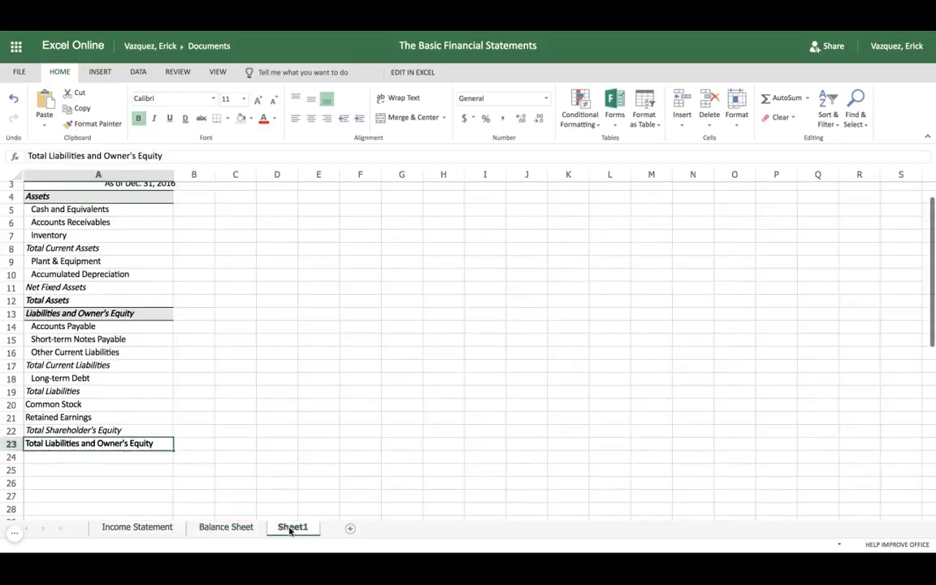
- Copy the current asset amounts in B5:C7 of the Balance Sheet into the new sheet starting at B5
{"action": "left_click", "coordinate": [221, 527]}
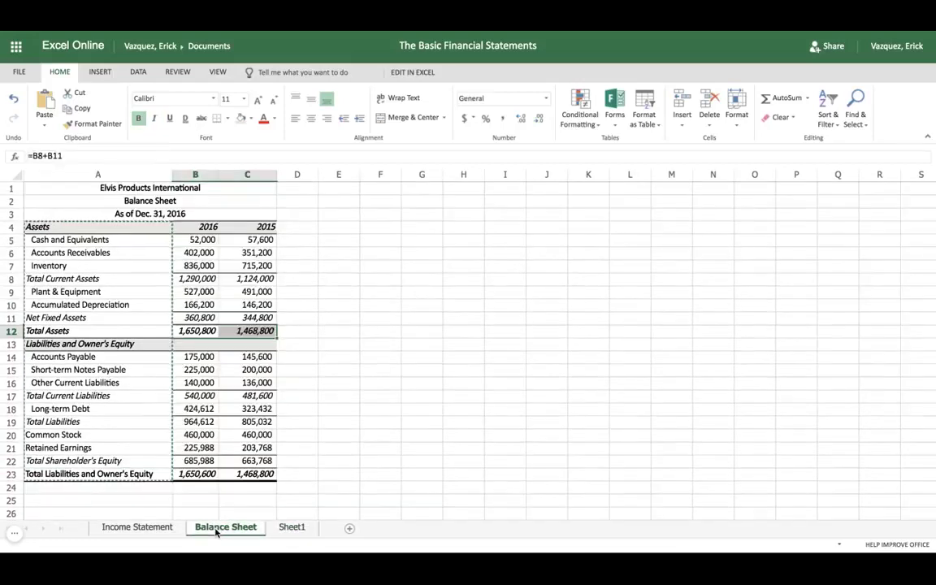
{"action": "left_click", "coordinate": [300, 357]}
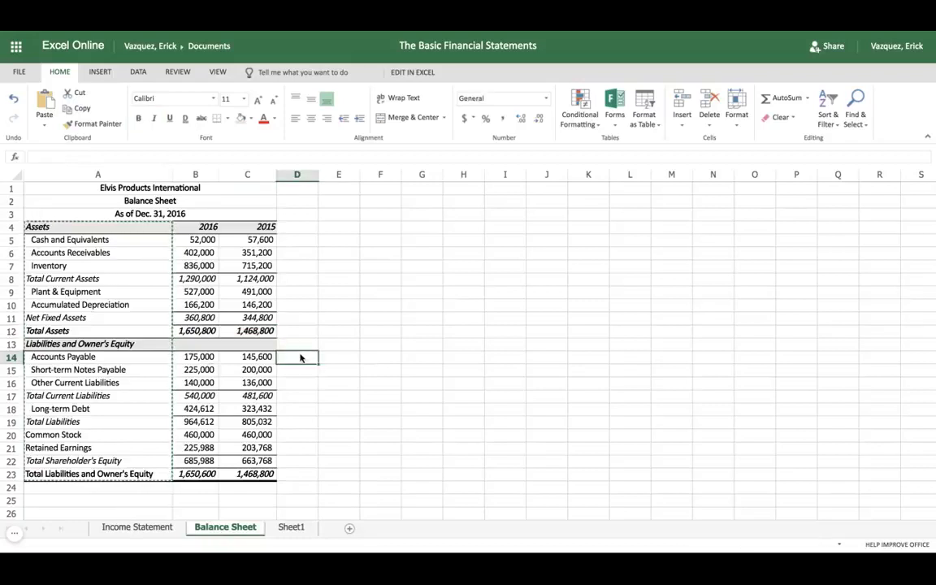
{"action": "left_click", "coordinate": [200, 242]}
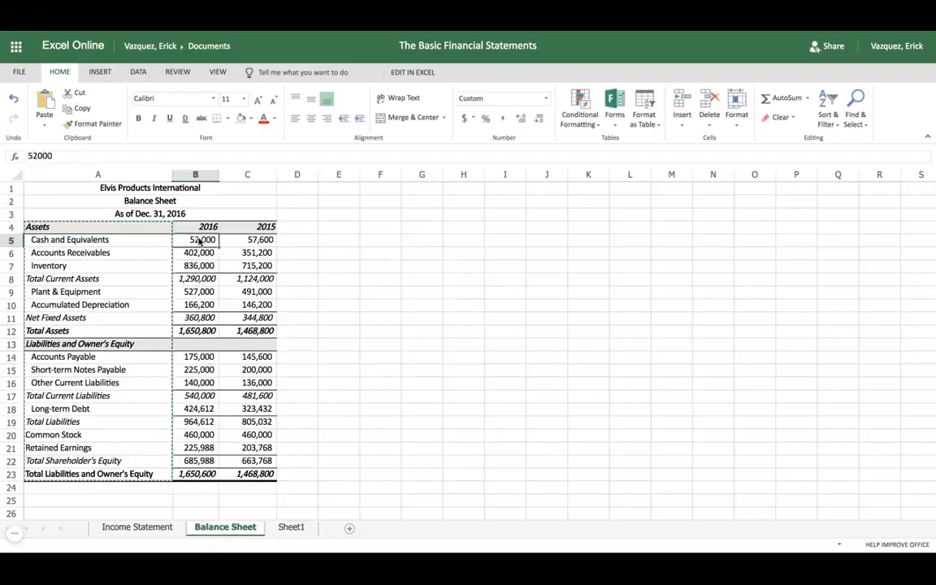
{"action": "left_click_drag", "start_coordinate": [218, 241], "coordinate": [258, 266]}
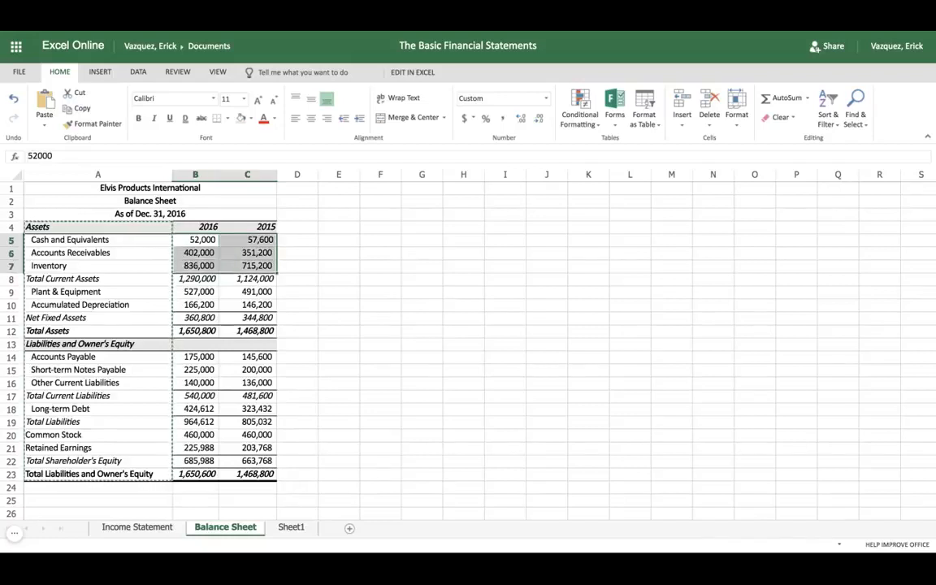
{"action": "key", "text": "ctrl+c"}
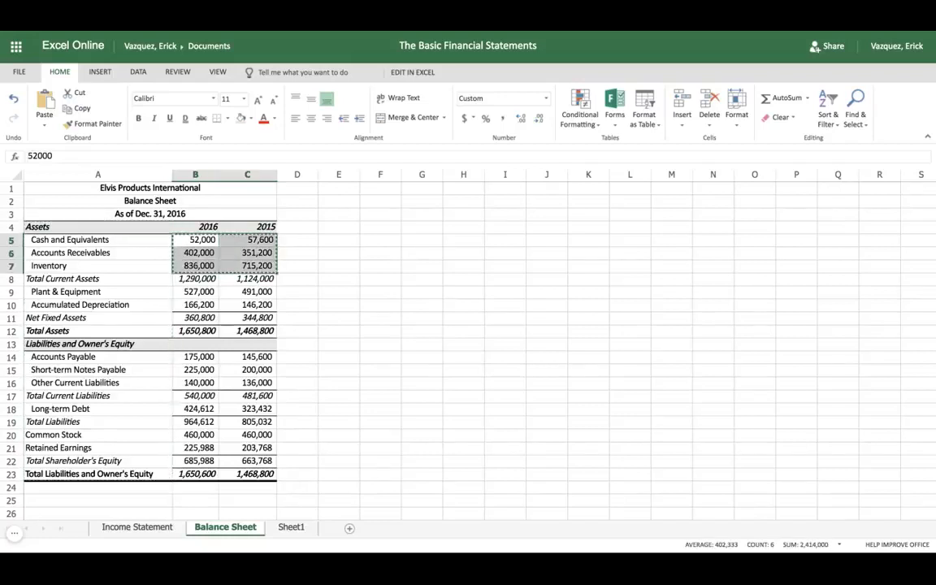
{"action": "left_click", "coordinate": [289, 527]}
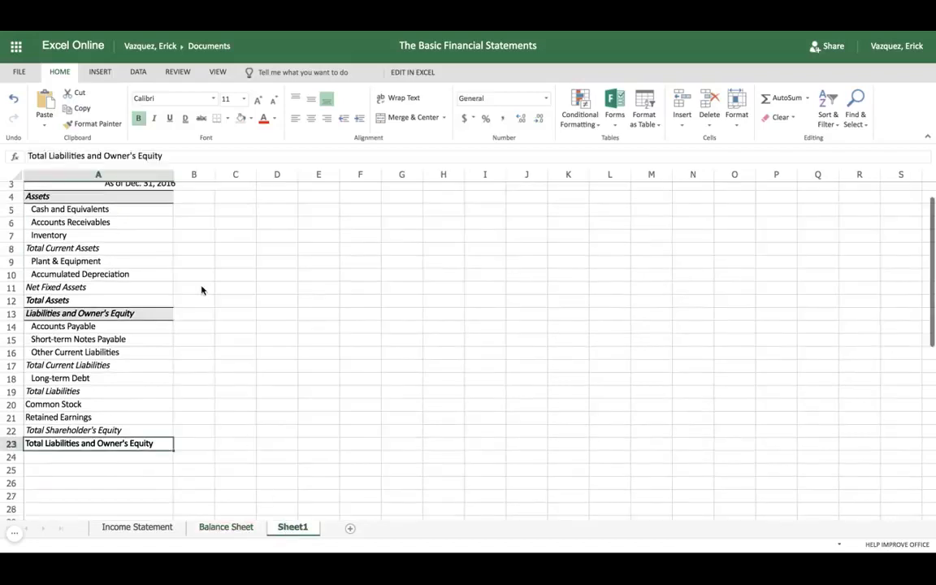
{"action": "scroll", "coordinate": [197, 235], "scroll_direction": "up", "scroll_amount": 1}
{"action": "left_click", "coordinate": [193, 233]}
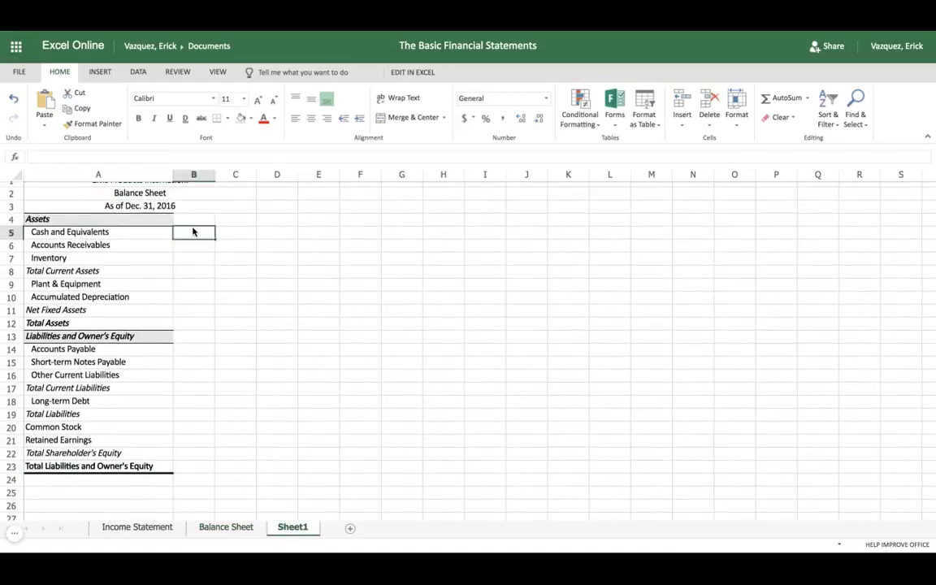
{"action": "key", "text": "ctrl+v"}
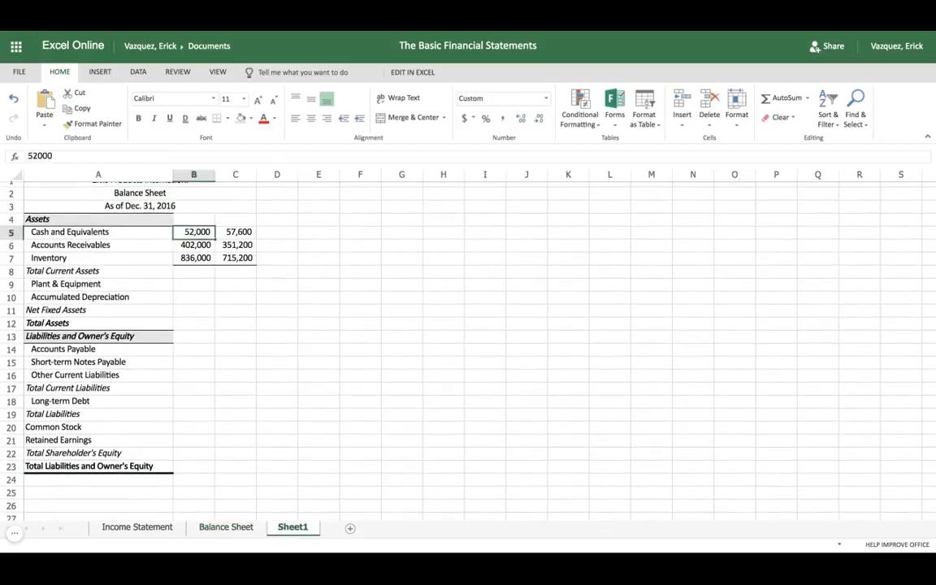
- Enter the year headings 2016 in B4 and 2015 in C4 of the new sheet
{"action": "left_click", "coordinate": [193, 219]}
{"action": "type", "text": "2016"}
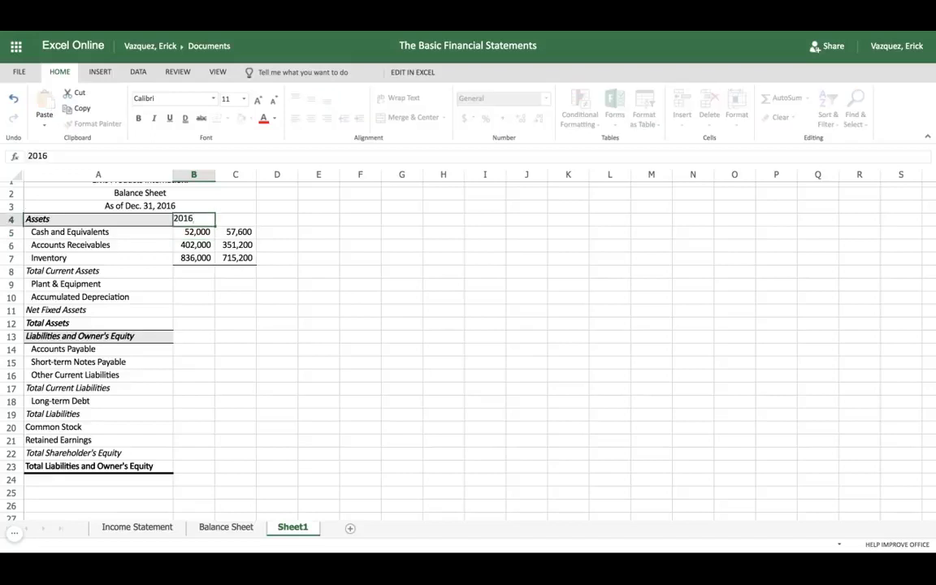
{"action": "key", "text": "Tab"}
{"action": "type", "text": "2015"}
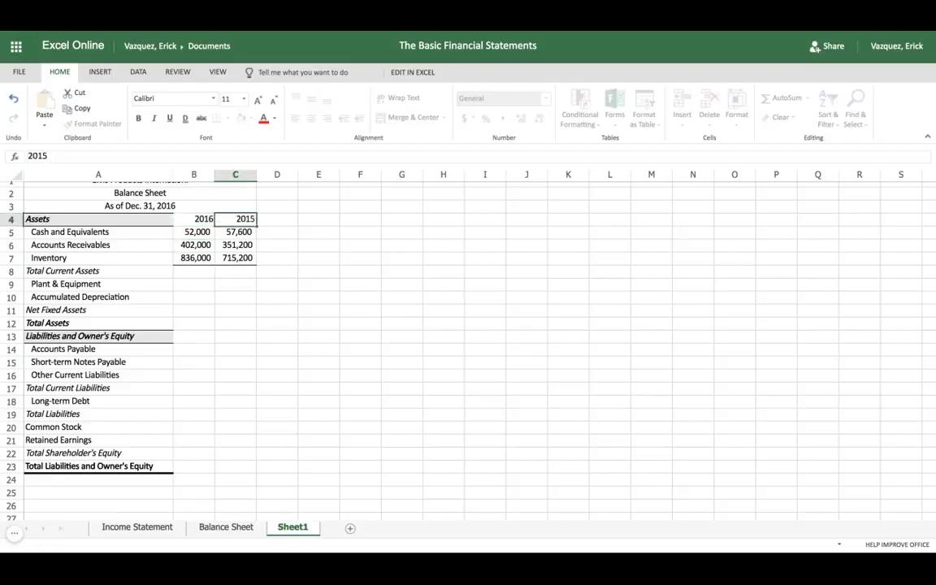
{"action": "key", "text": "Return"}
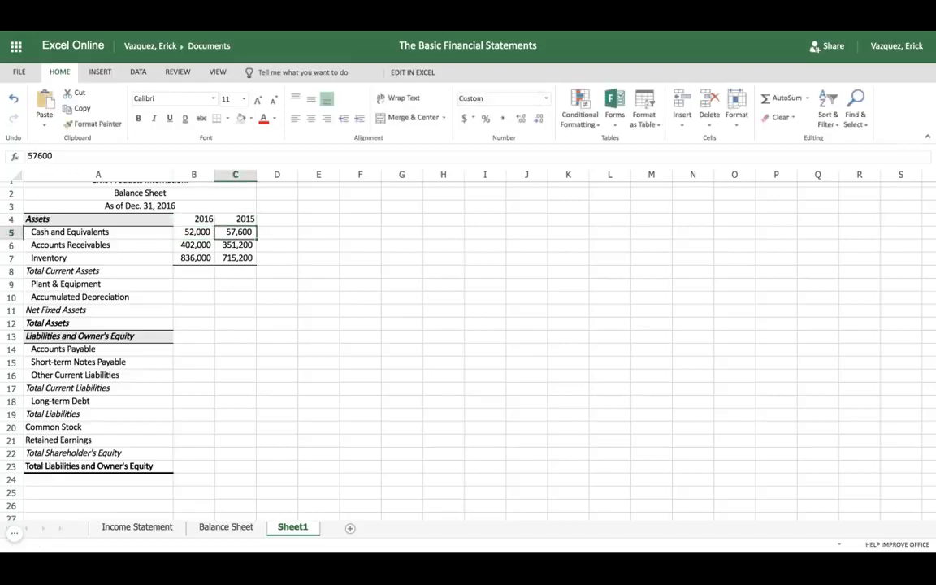
- Apply a top and bottom border to the year headings in B4:C4
{"action": "left_click", "coordinate": [186, 220]}
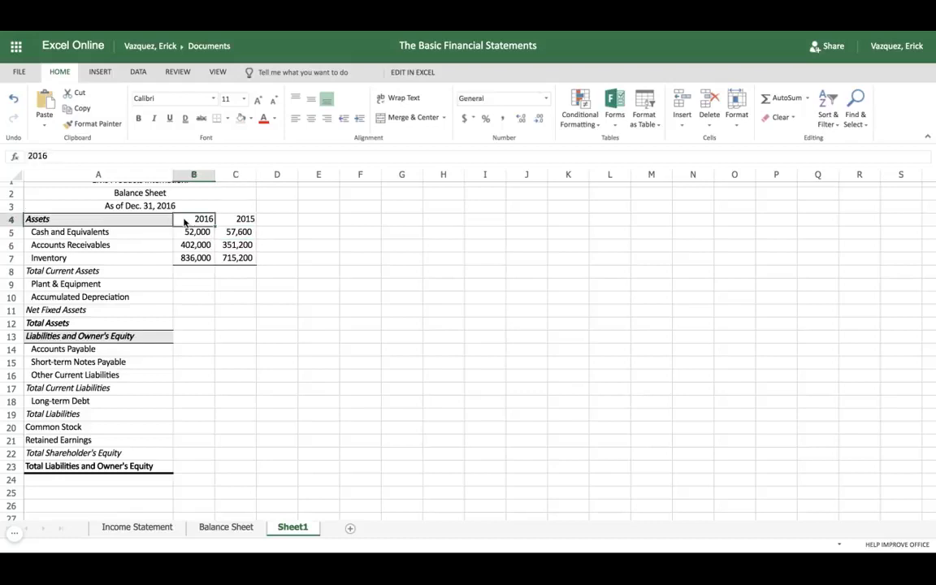
{"action": "key", "text": "shift+Right"}
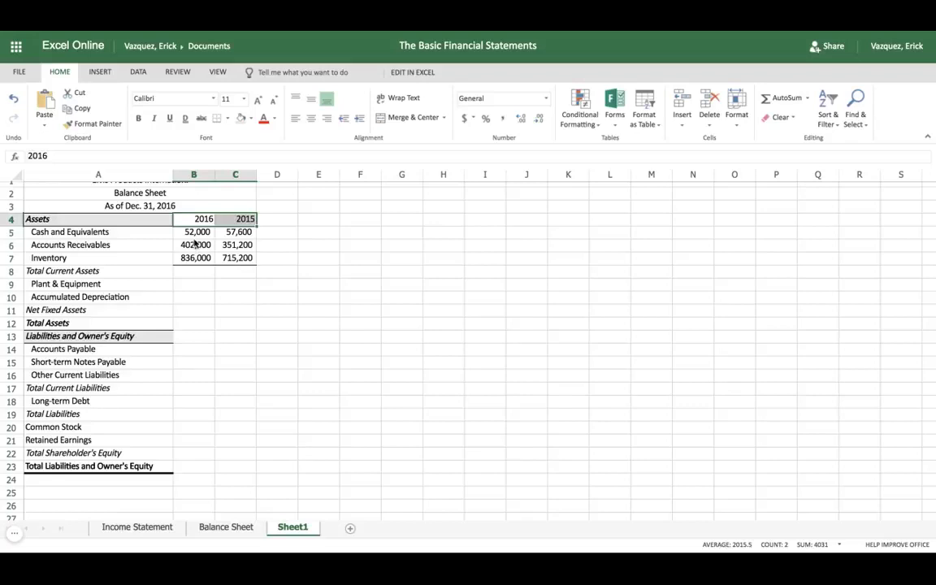
{"action": "left_click", "coordinate": [286, 220]}
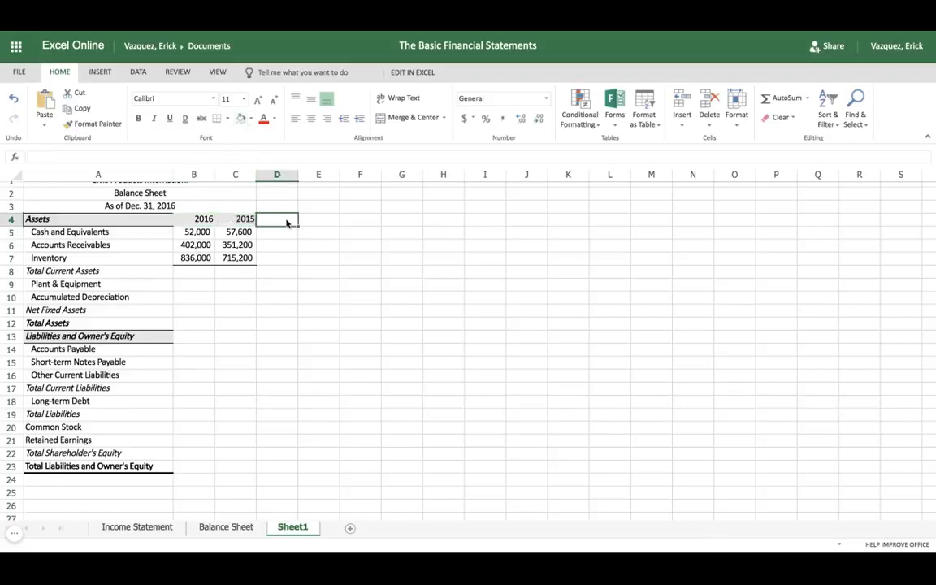
{"action": "left_click", "coordinate": [202, 220]}
{"action": "key", "text": "shift+Right"}
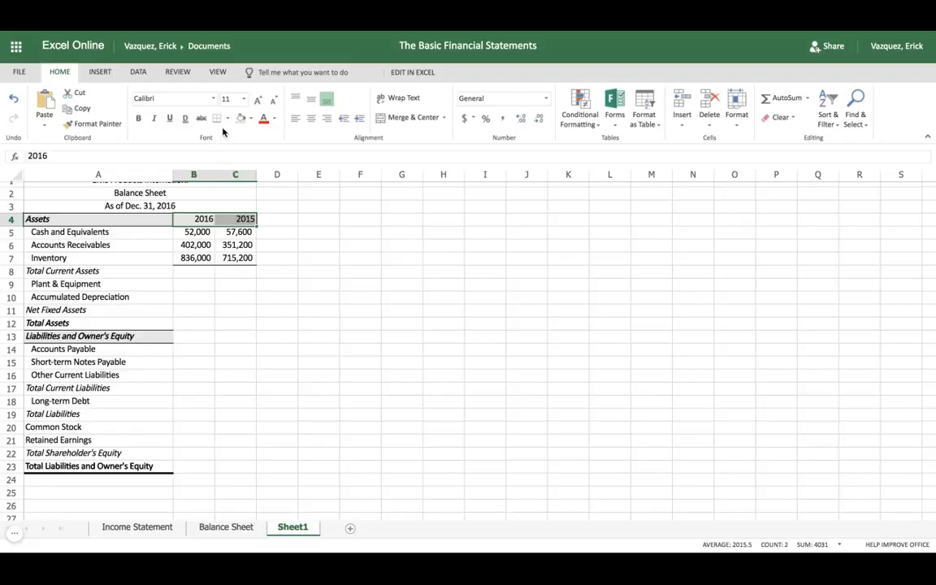
{"action": "left_click", "coordinate": [227, 119]}
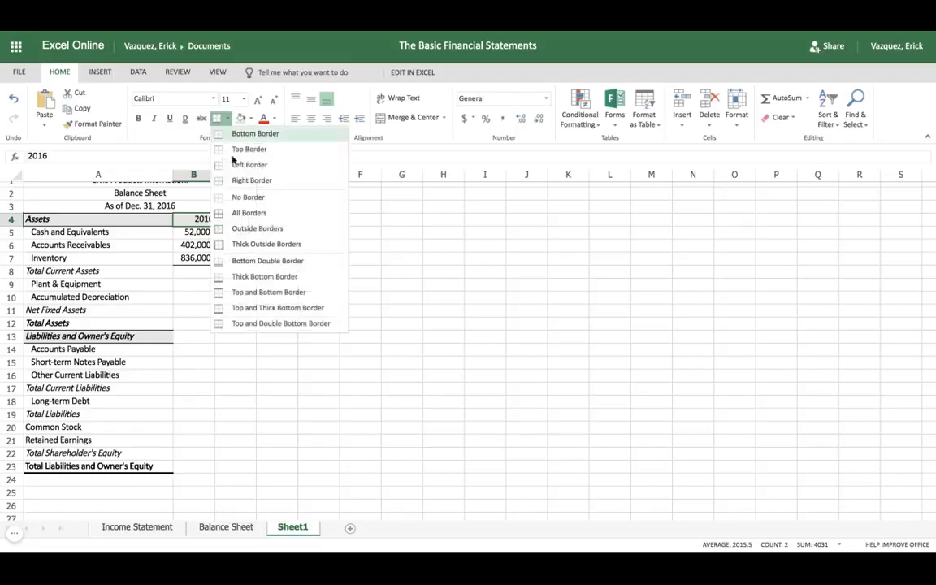
{"action": "left_click", "coordinate": [249, 292]}
{"action": "left_click", "coordinate": [153, 234]}
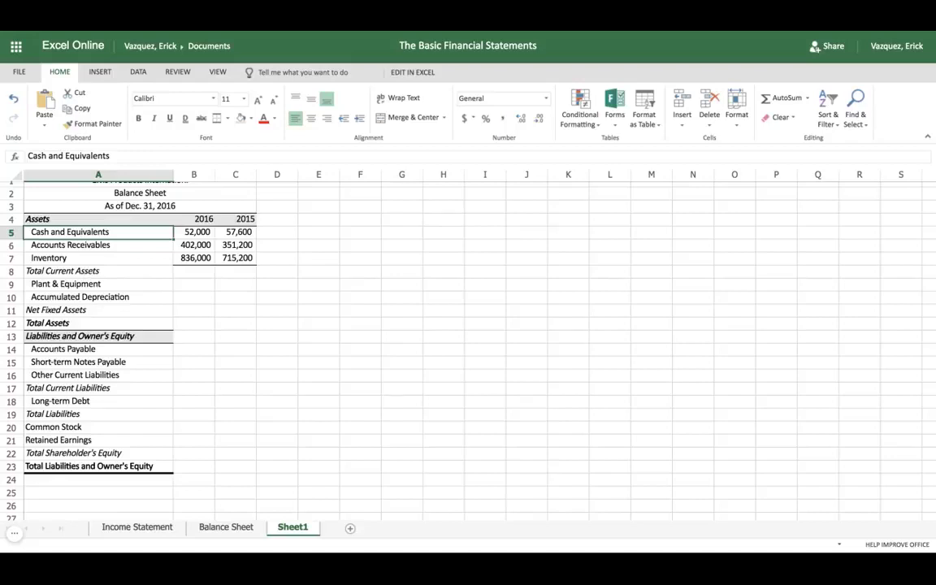
- Total the 2016 current assets in B8 of the new sheet with =SUM(B5:B7) and fill the formula into C8
{"action": "left_click", "coordinate": [196, 275]}
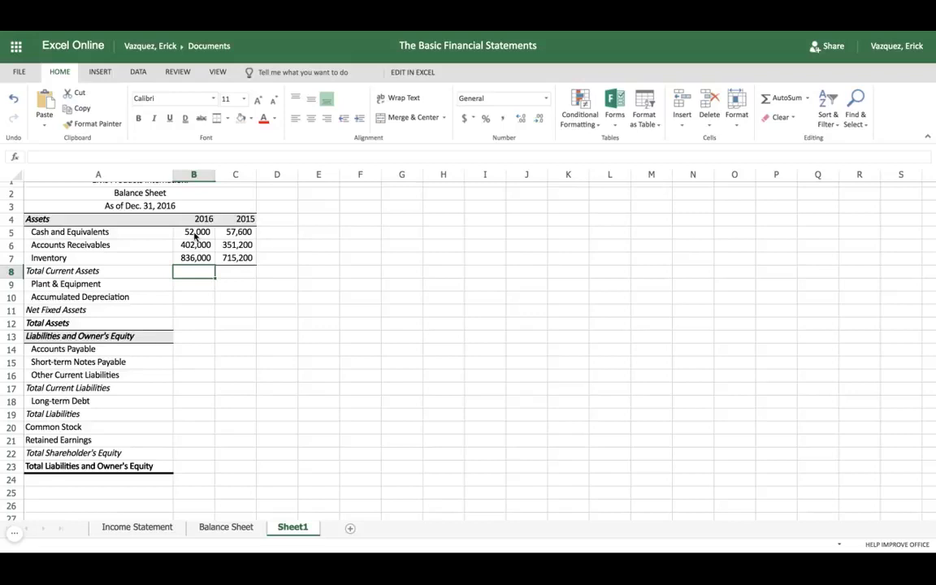
{"action": "left_click_drag", "start_coordinate": [195, 237], "coordinate": [195, 259]}
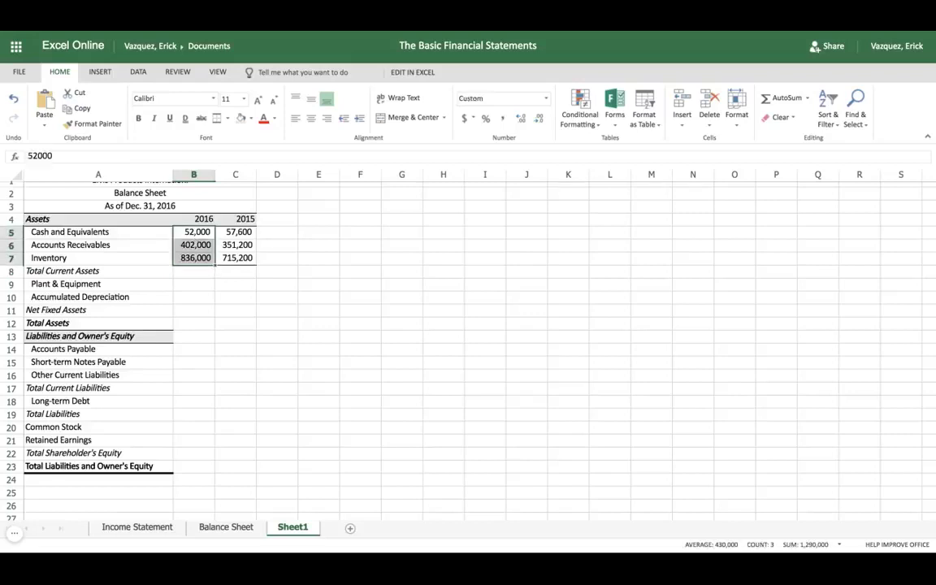
{"action": "left_click", "coordinate": [236, 236]}
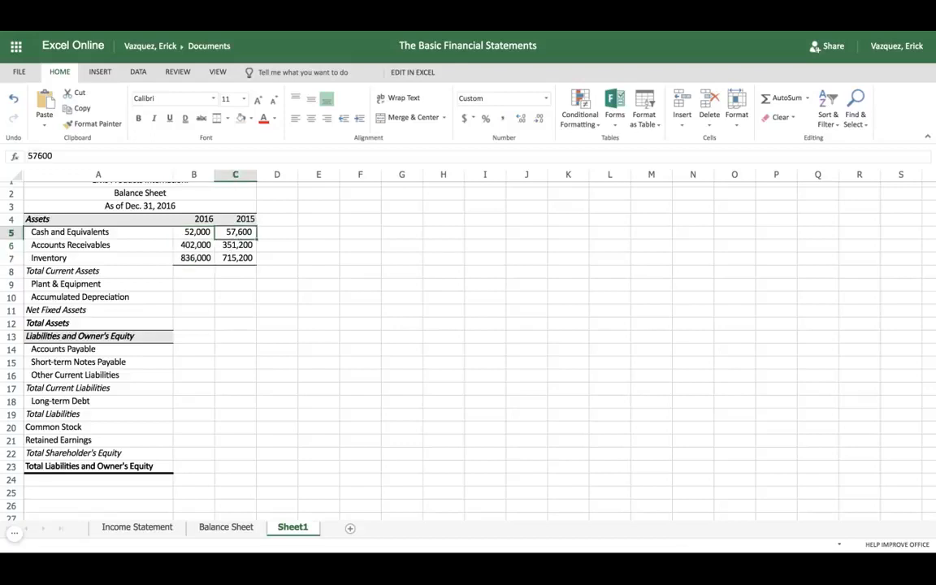
{"action": "left_click", "coordinate": [236, 259]}
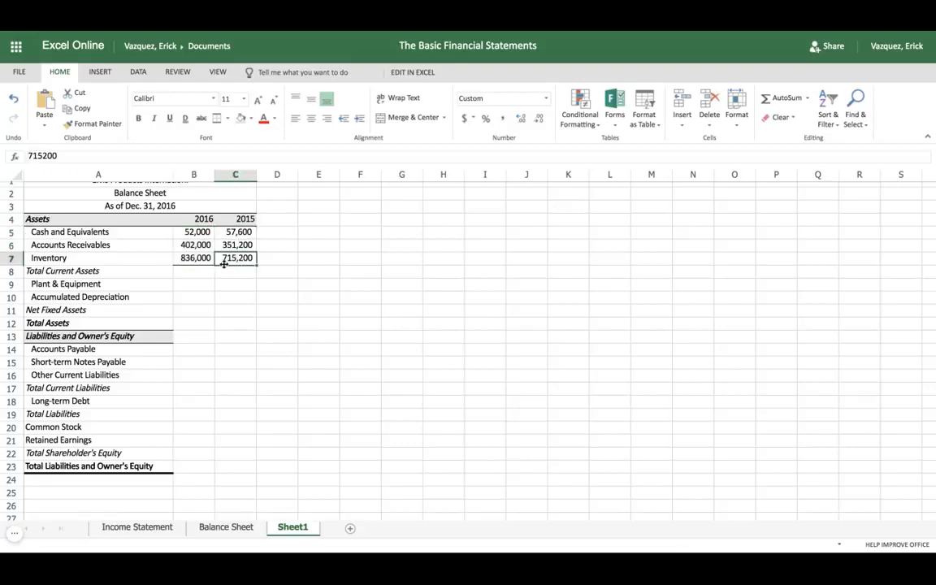
{"action": "left_click", "coordinate": [206, 275]}
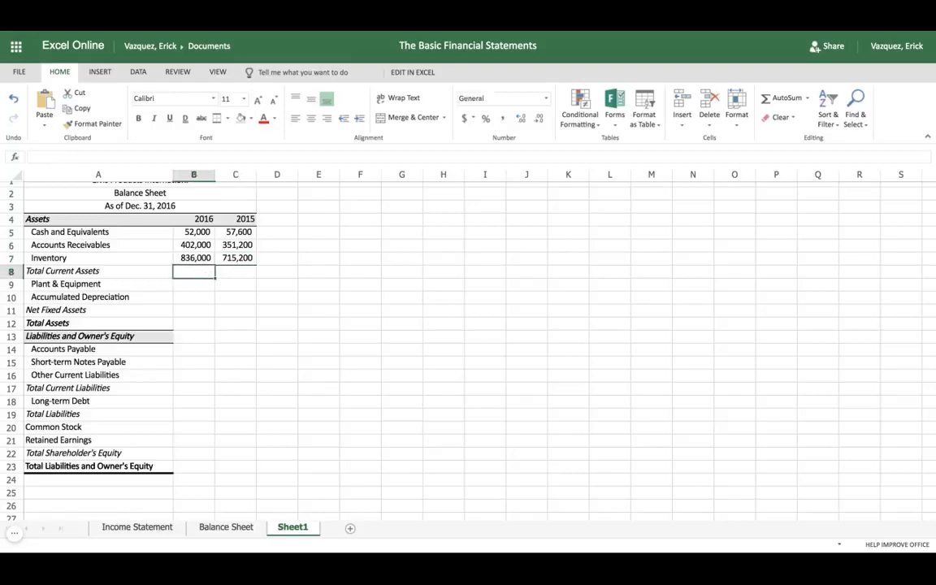
{"action": "type", "text": "="}
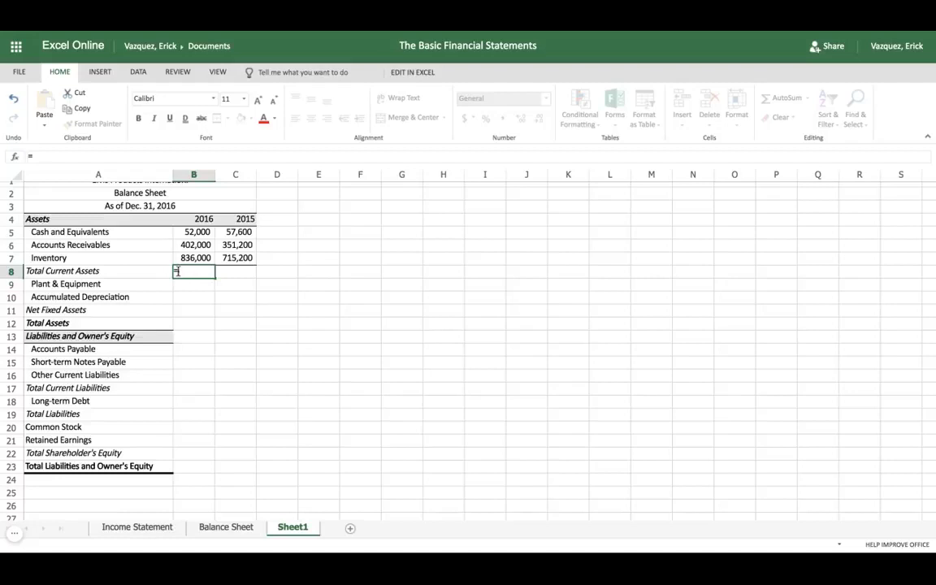
{"action": "type", "text": "sum"}
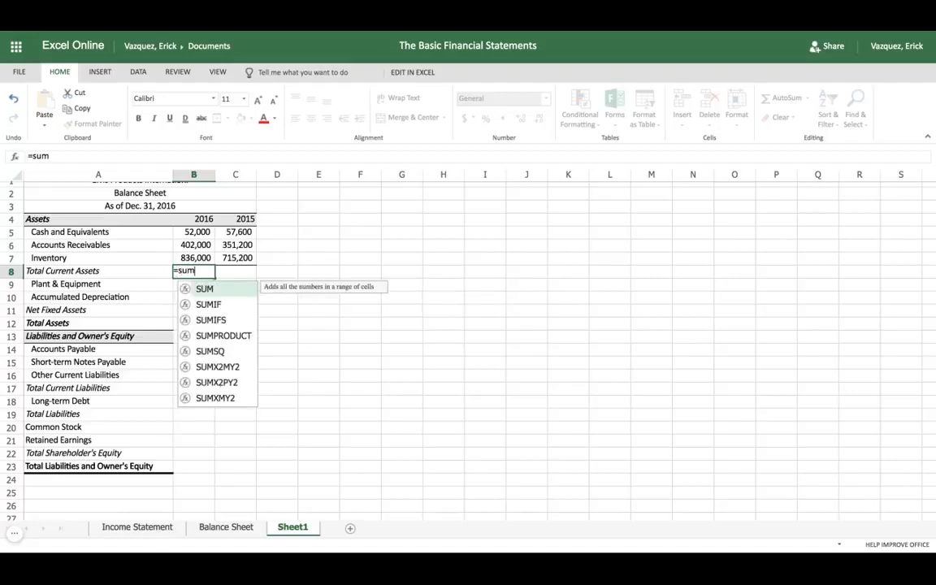
{"action": "double_click", "coordinate": [204, 290]}
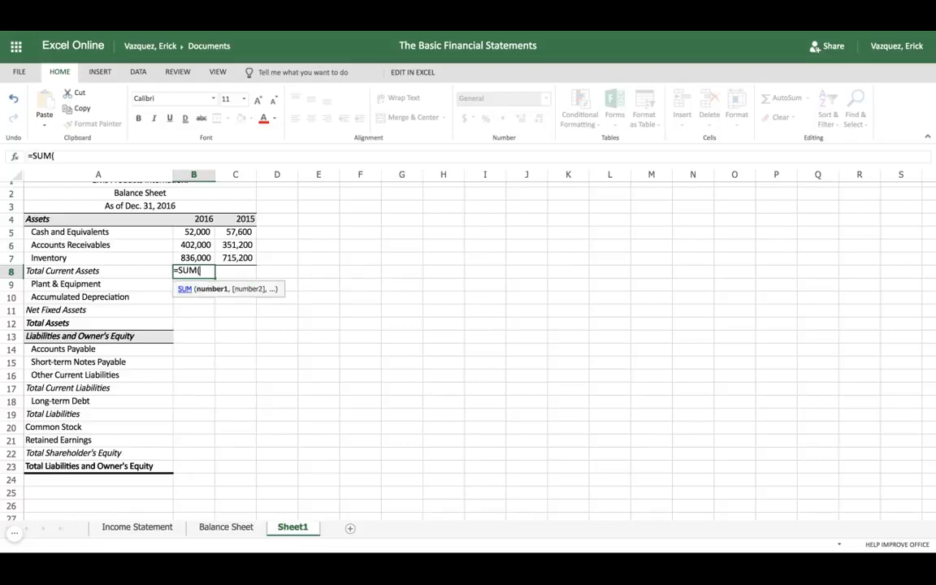
{"action": "left_click", "coordinate": [192, 234]}
{"action": "left_click_drag", "start_coordinate": [192, 235], "coordinate": [201, 257]}
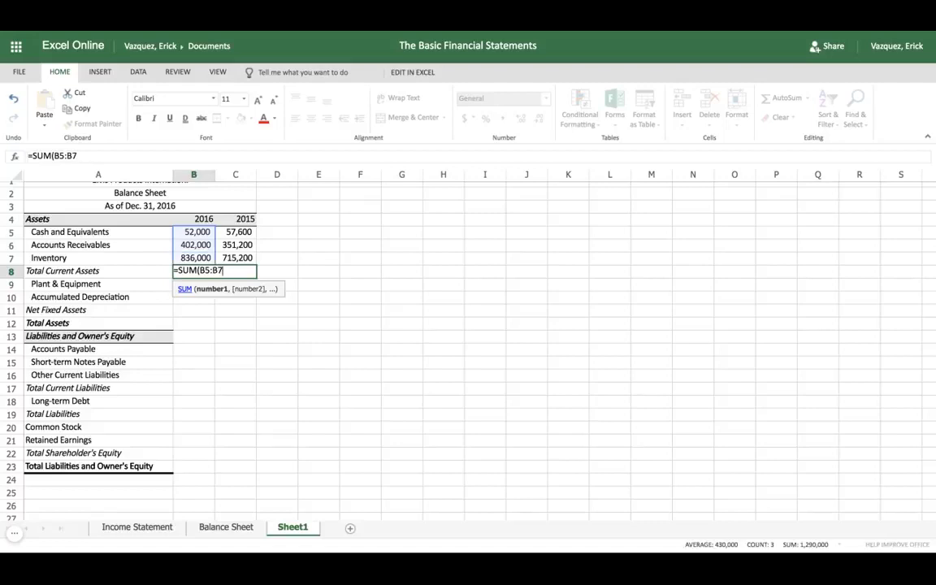
{"action": "type", "text": ")"}
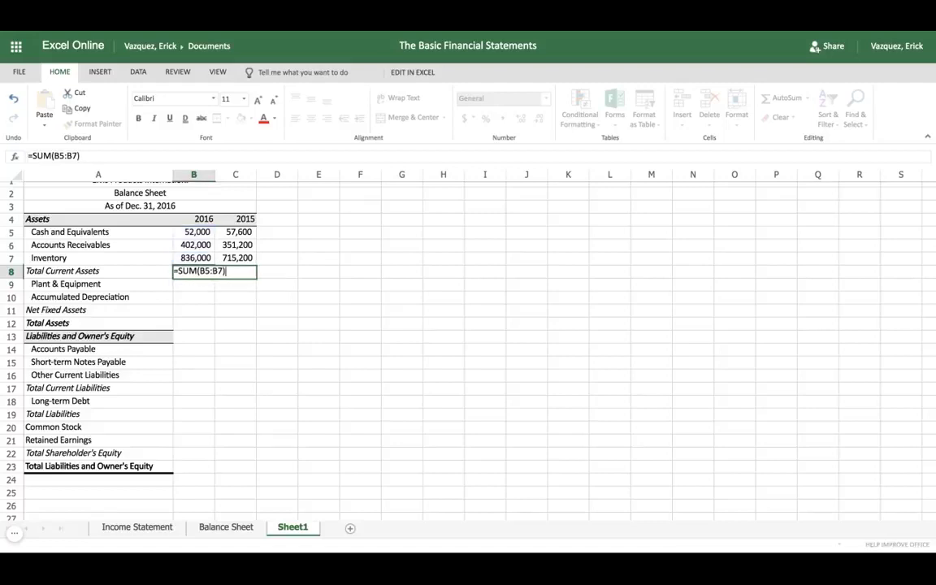
{"action": "key", "text": "Tab"}
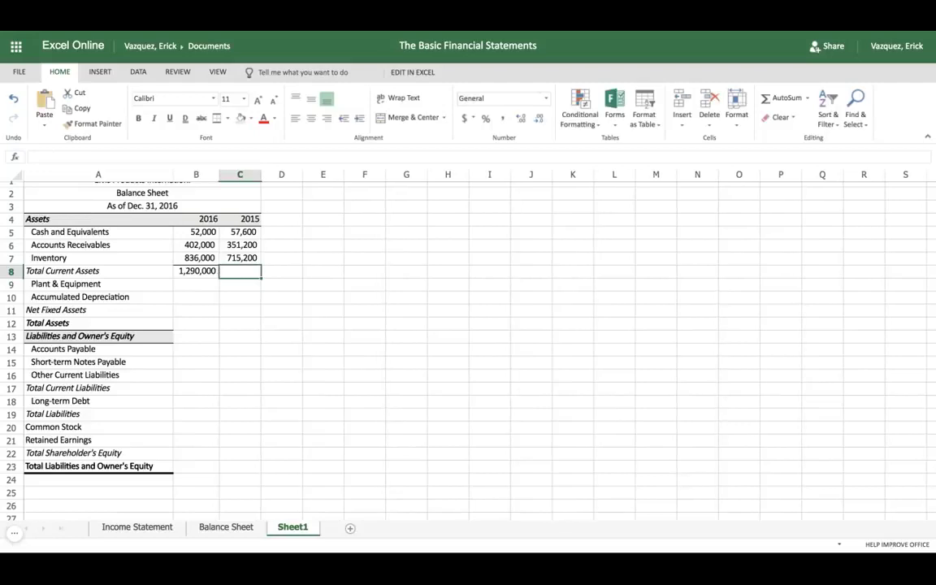
{"action": "left_click", "coordinate": [204, 273]}
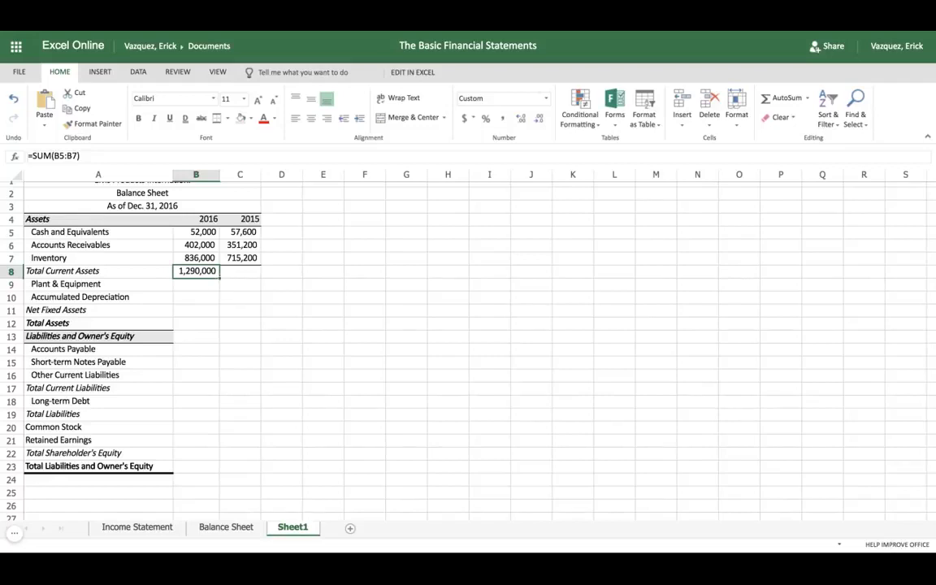
{"action": "left_click_drag", "start_coordinate": [219, 277], "coordinate": [248, 275]}
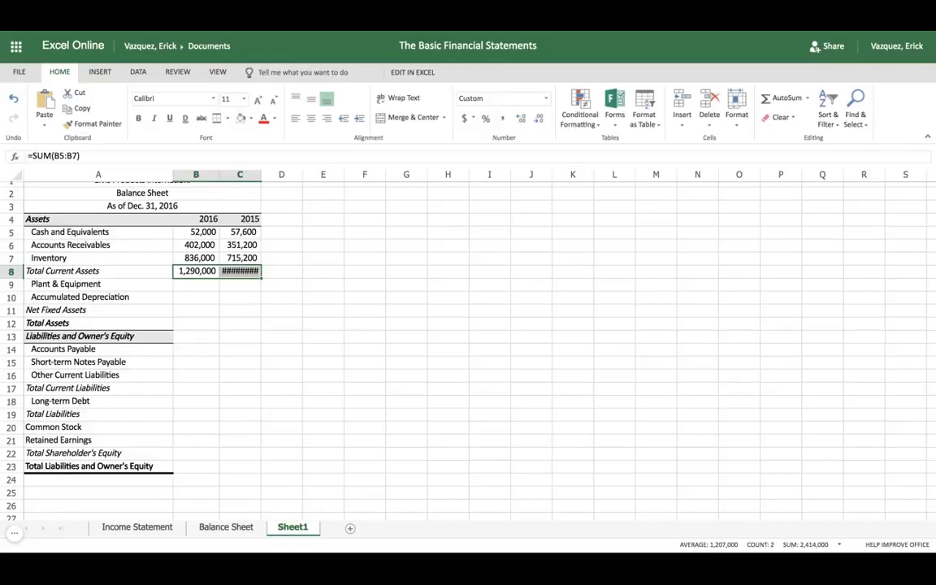
- Apply the Number format with 0 decimal places to the 2015 column range C5:C23
{"action": "left_click_drag", "start_coordinate": [242, 233], "coordinate": [240, 466]}
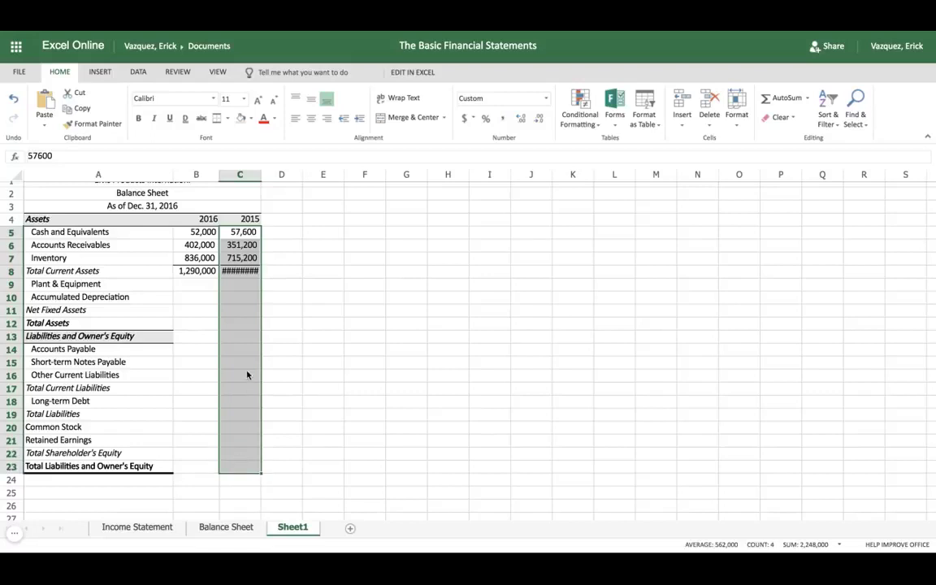
{"action": "right_click", "coordinate": [231, 296]}
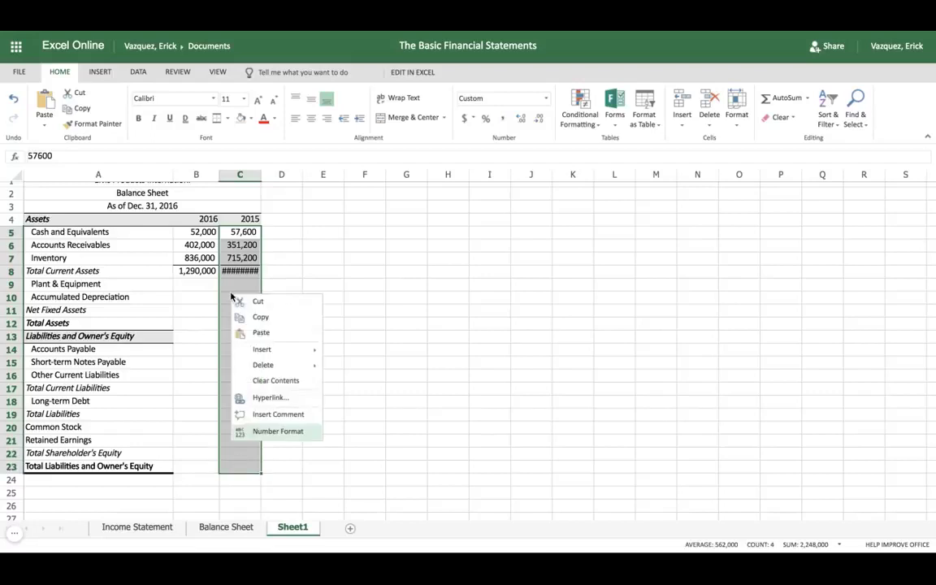
{"action": "left_click", "coordinate": [289, 432]}
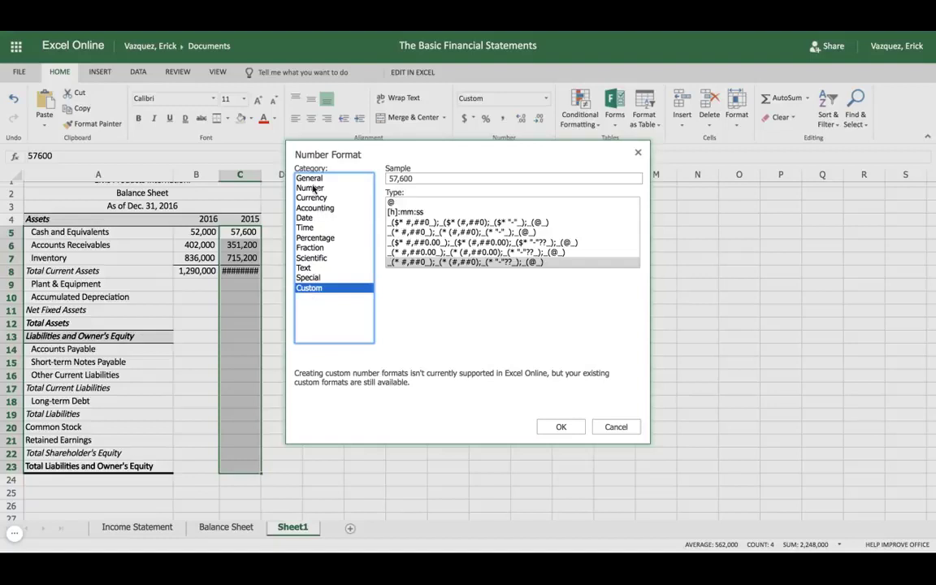
{"action": "left_click", "coordinate": [313, 188]}
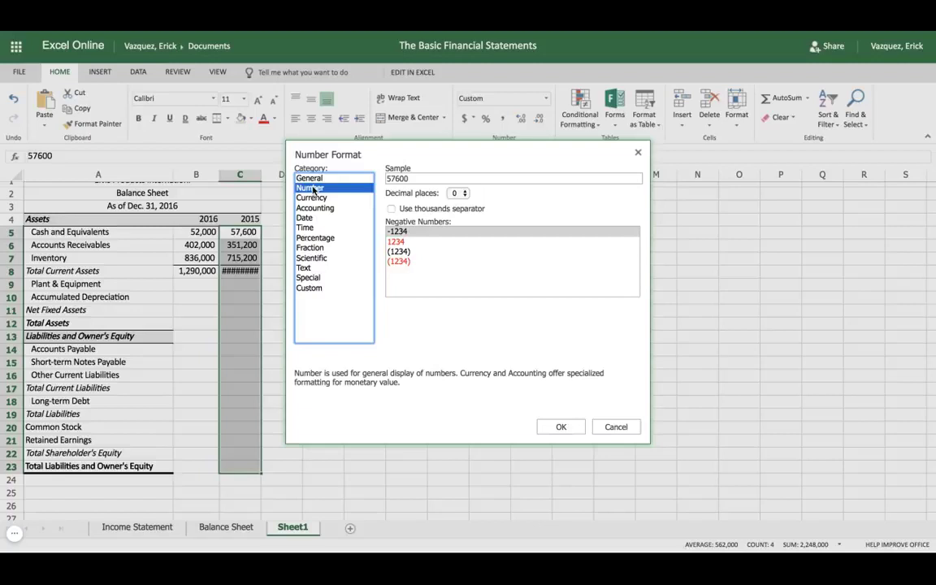
{"action": "left_click", "coordinate": [564, 430]}
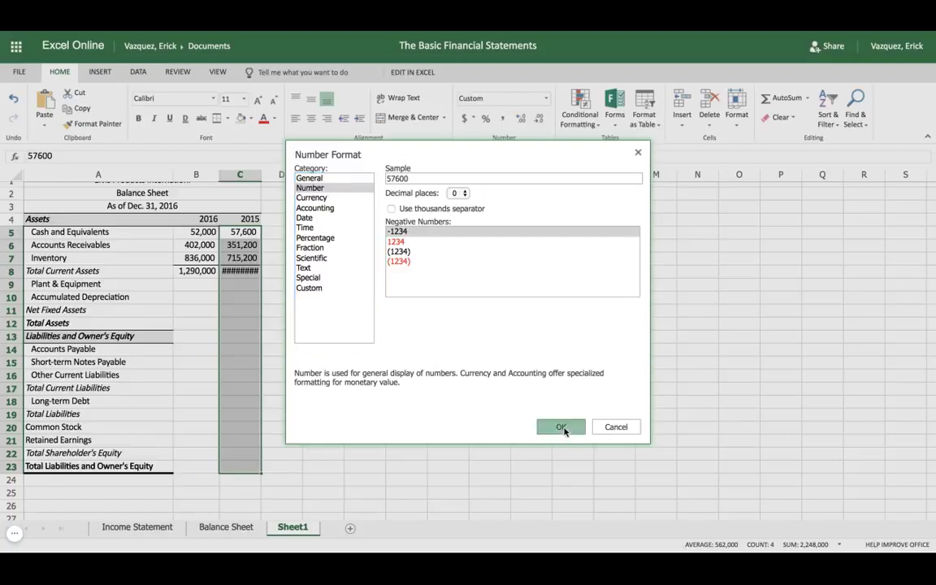
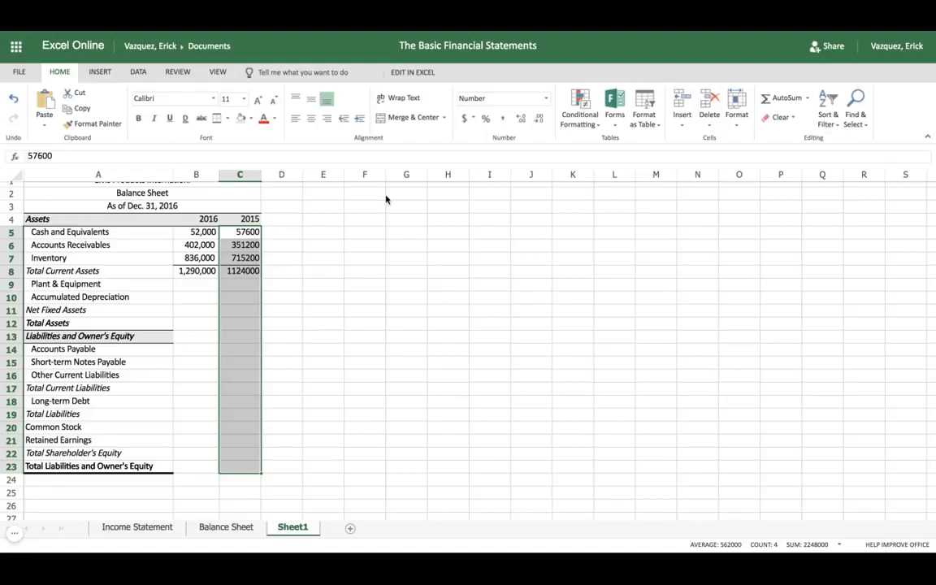
- Apply the comma style to C5:C23 and reduce it to no decimal places
{"action": "left_click", "coordinate": [500, 119]}
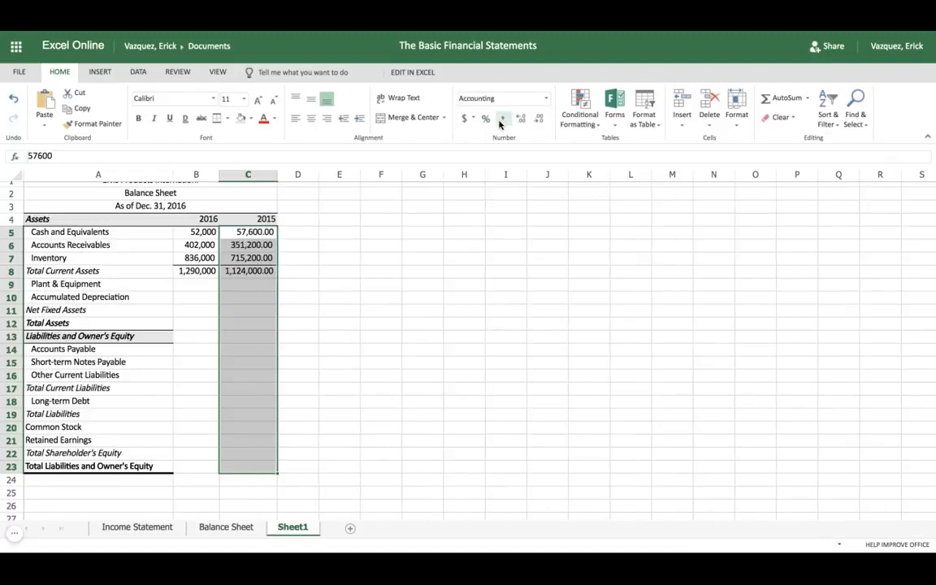
{"action": "left_click", "coordinate": [540, 122]}
{"action": "left_click", "coordinate": [541, 122]}
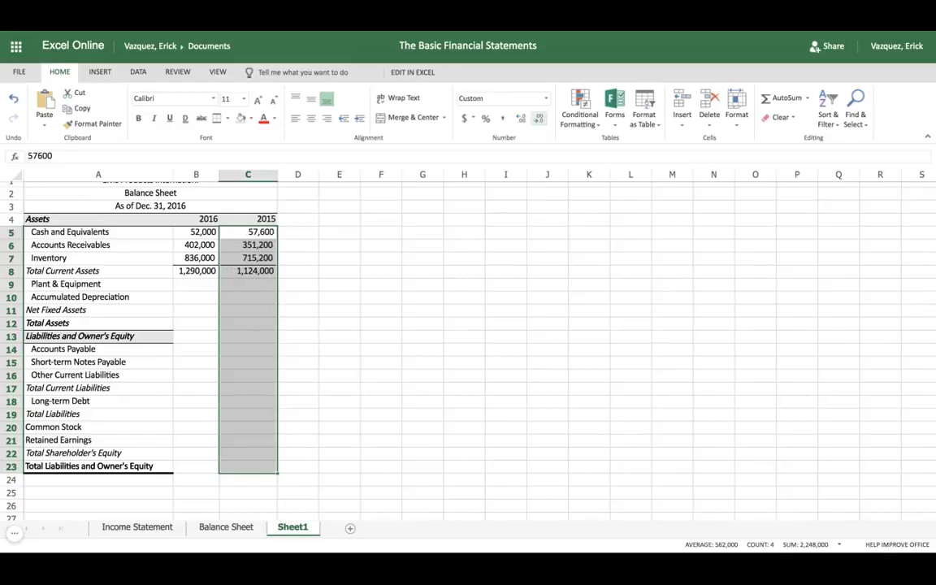
- Copy the Plant & Equipment and Accumulated Depreciation amounts in B9:C10 of the Balance Sheet into Sheet1 starting at B9
{"action": "left_click", "coordinate": [204, 270]}
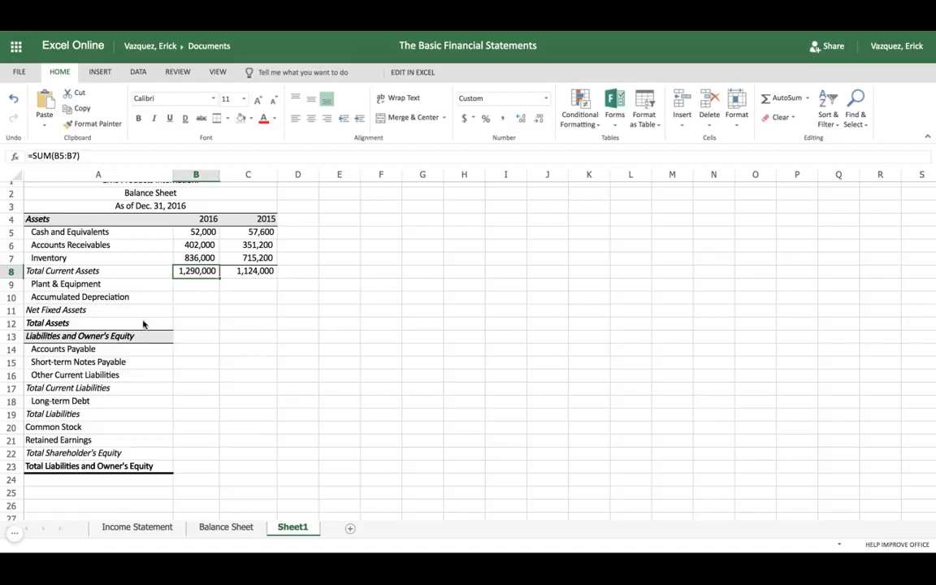
{"action": "left_click", "coordinate": [223, 528]}
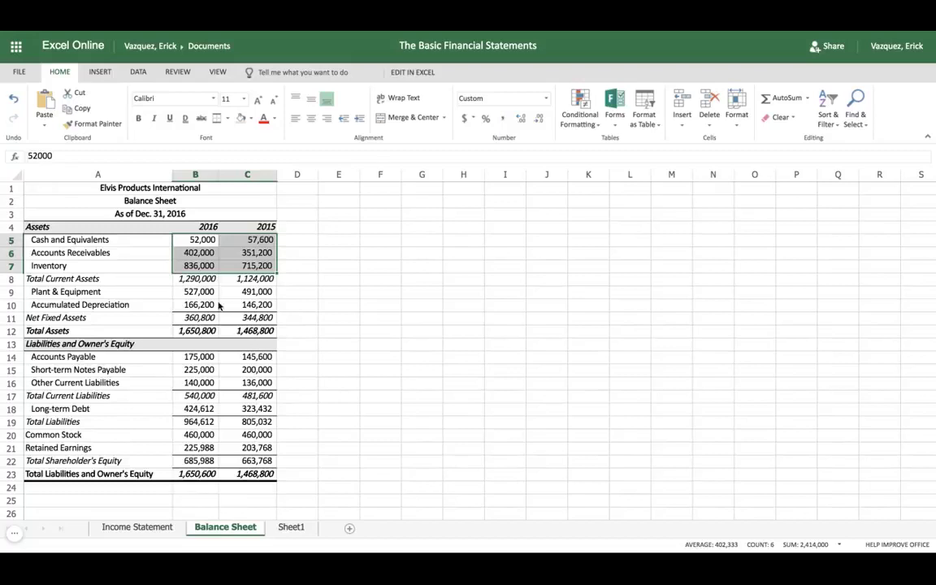
{"action": "left_click", "coordinate": [197, 295]}
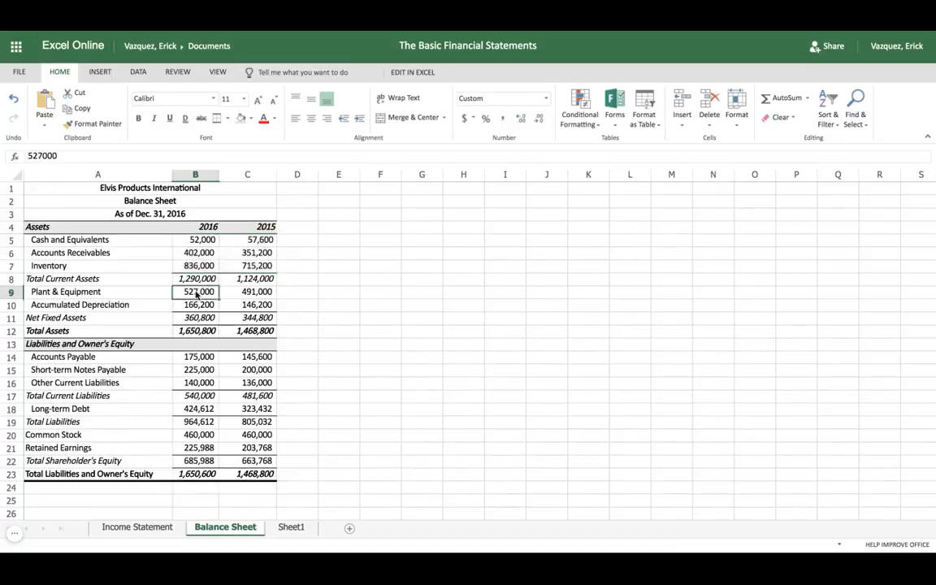
{"action": "mouse_move", "coordinate": [197, 294]}
{"action": "left_mouse_down"}
{"action": "mouse_move", "coordinate": [252, 293]}
{"action": "mouse_move", "coordinate": [252, 306]}
{"action": "left_mouse_up"}
{"action": "key", "text": "ctrl+c"}
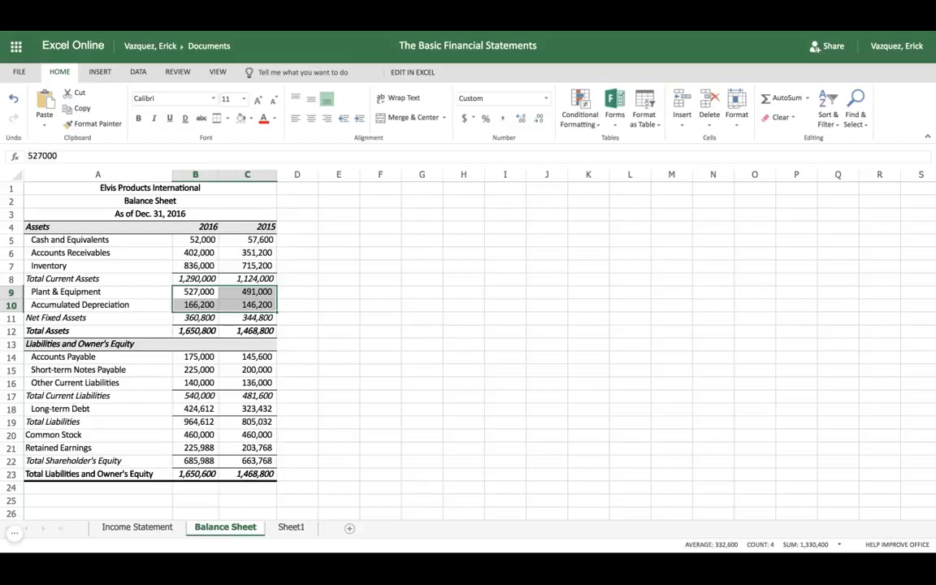
{"action": "left_click", "coordinate": [287, 529]}
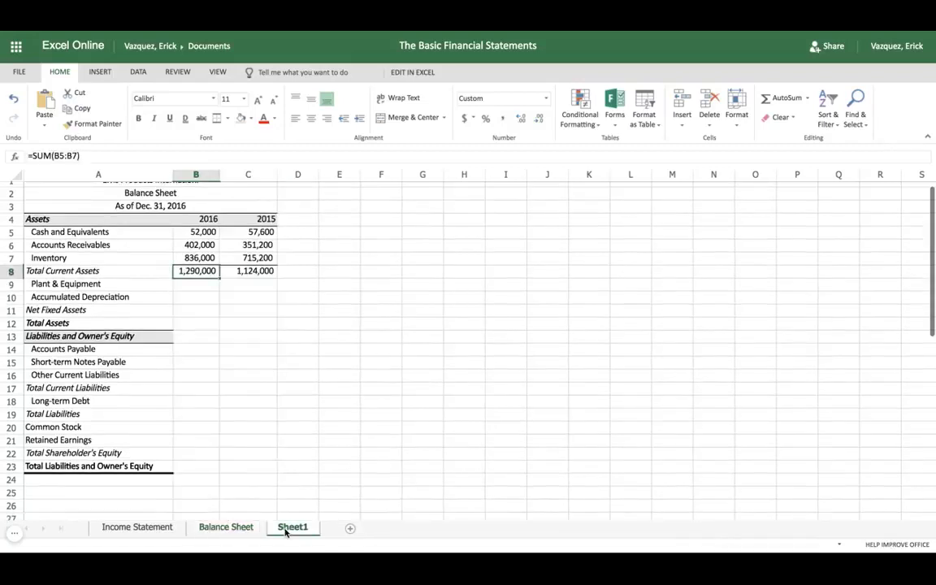
{"action": "left_click", "coordinate": [192, 290]}
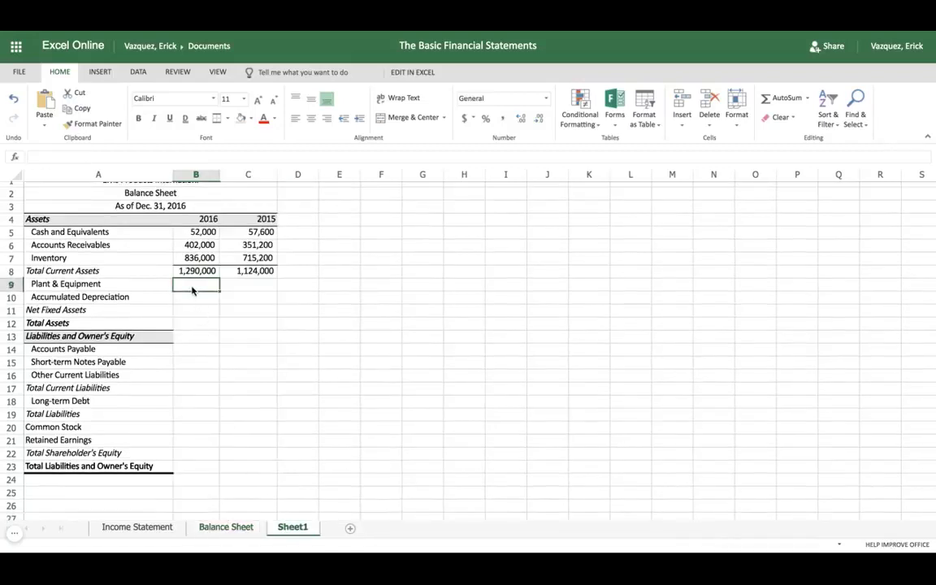
{"action": "key", "text": "ctrl+v"}
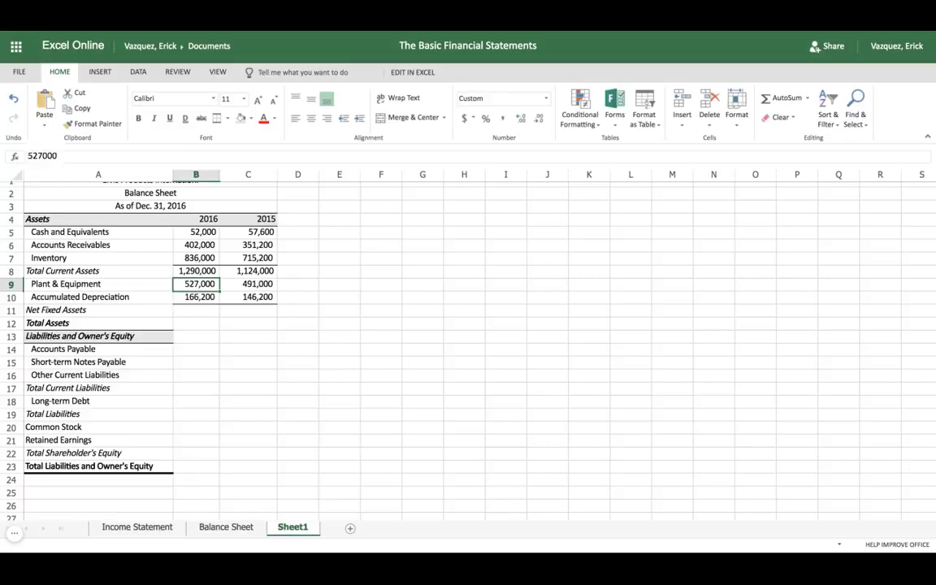
- Examine how Net Fixed Assets is calculated in B11 of the Balance Sheet, and return to Sheet1
{"action": "left_click", "coordinate": [228, 312]}
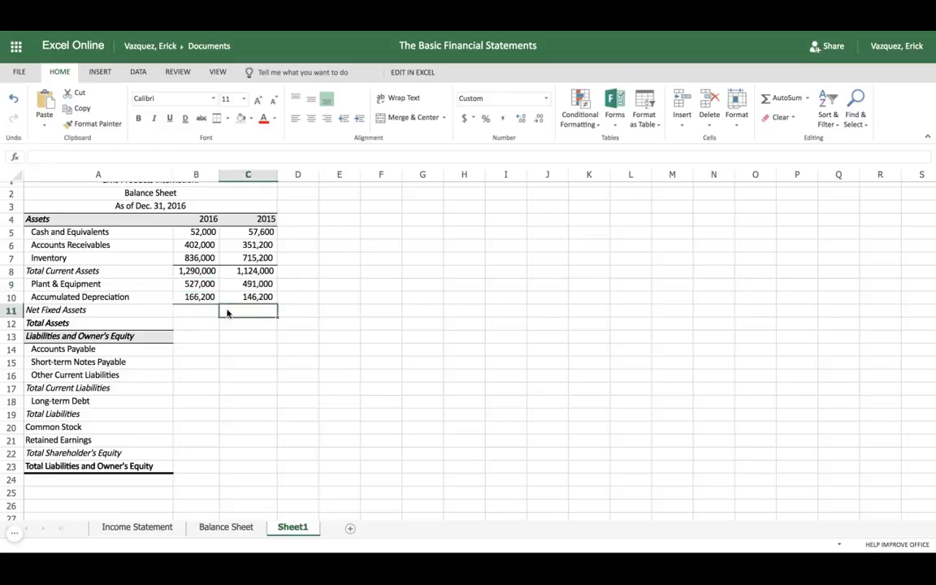
{"action": "left_click", "coordinate": [192, 311]}
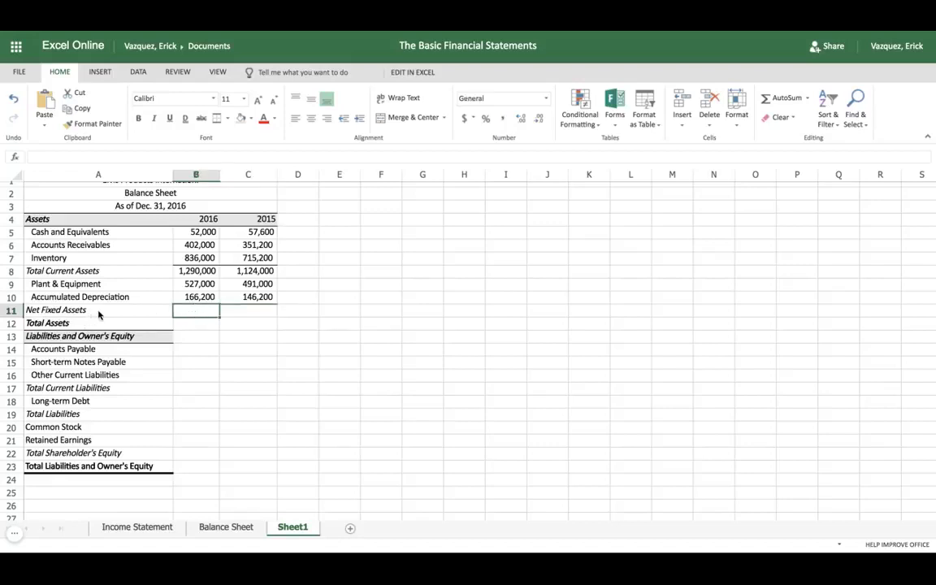
{"action": "left_click", "coordinate": [201, 285]}
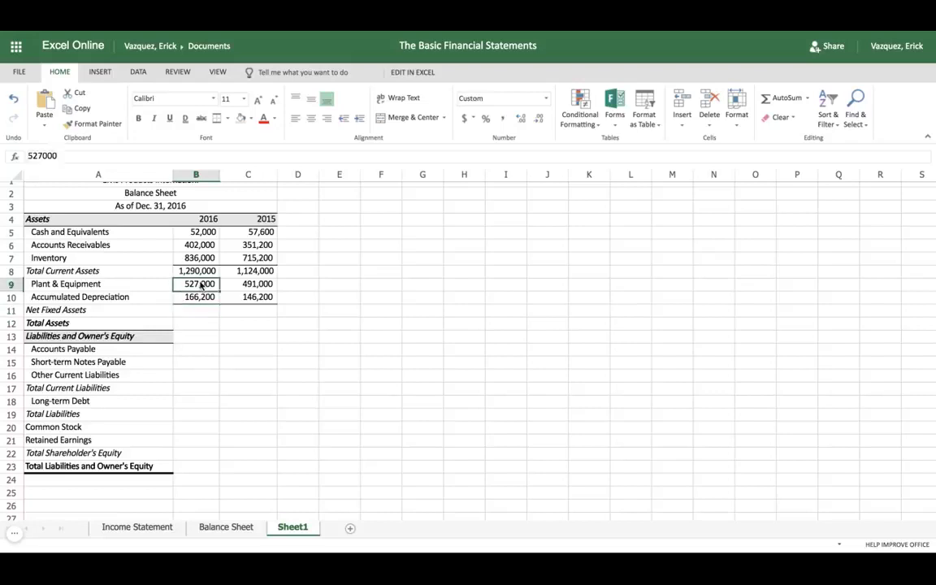
{"action": "left_click", "coordinate": [202, 299]}
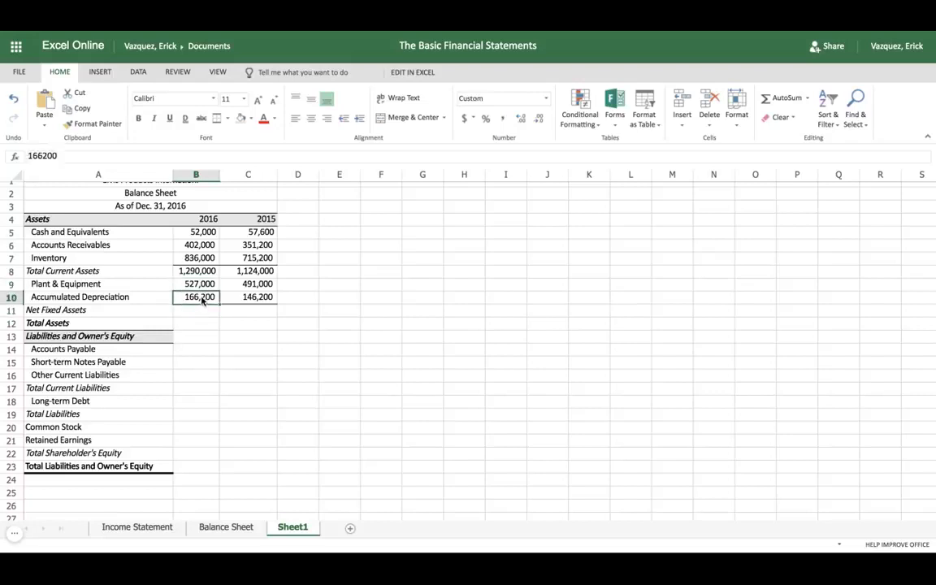
{"action": "left_click", "coordinate": [226, 527]}
{"action": "left_click", "coordinate": [375, 359]}
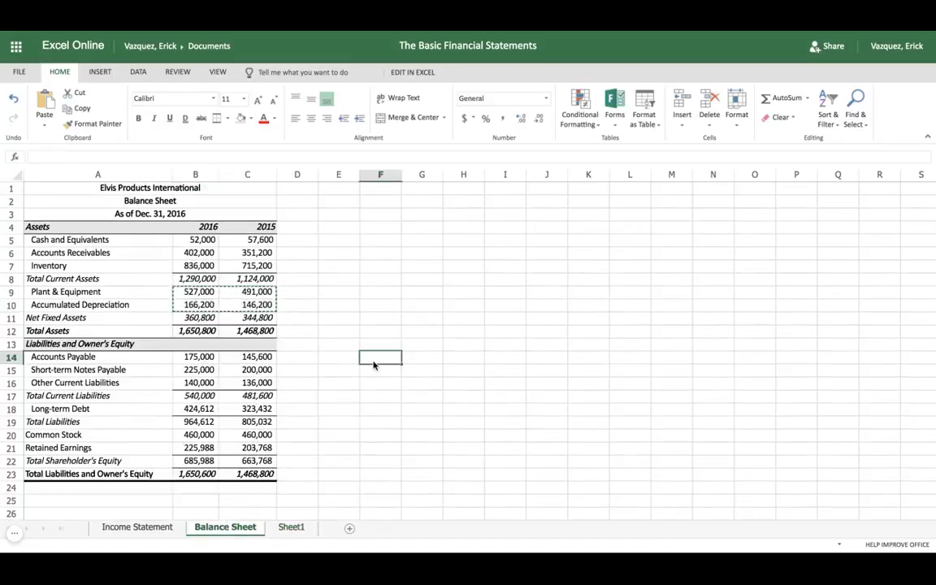
{"action": "left_click", "coordinate": [201, 320]}
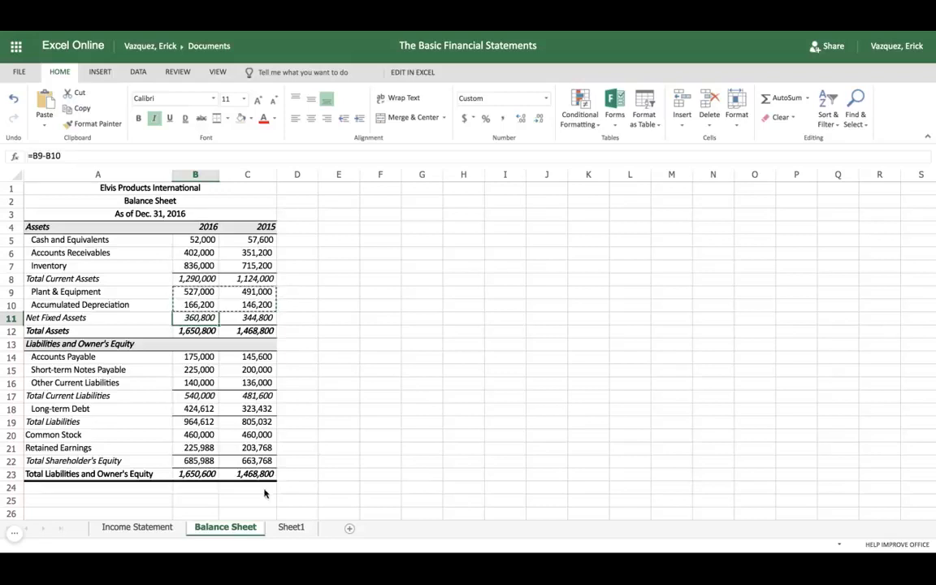
{"action": "left_click", "coordinate": [288, 527]}
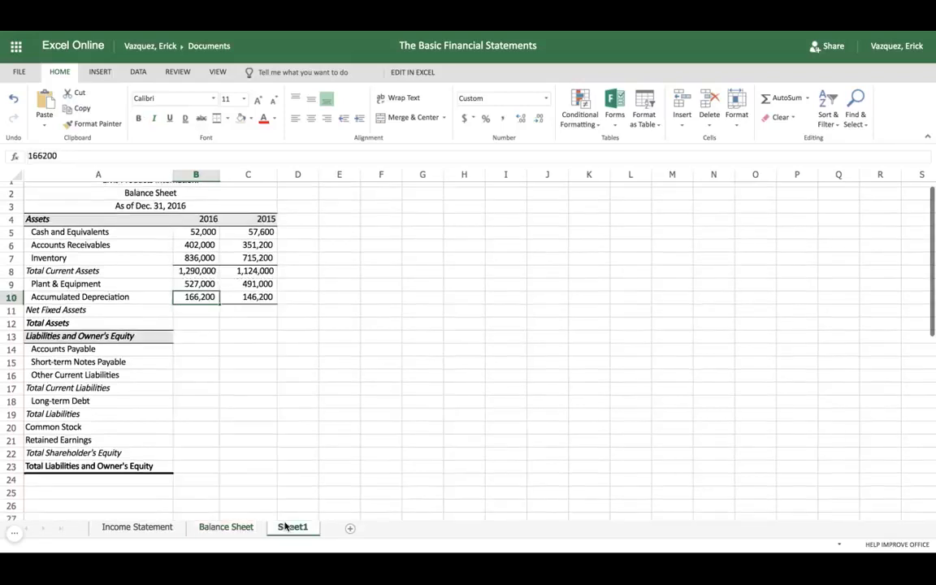
- Calculate Net Fixed Assets in B11 of Sheet1 with =B9-B10 and fill the formula across to C11
{"action": "left_click", "coordinate": [192, 312]}
{"action": "type", "text": "="}
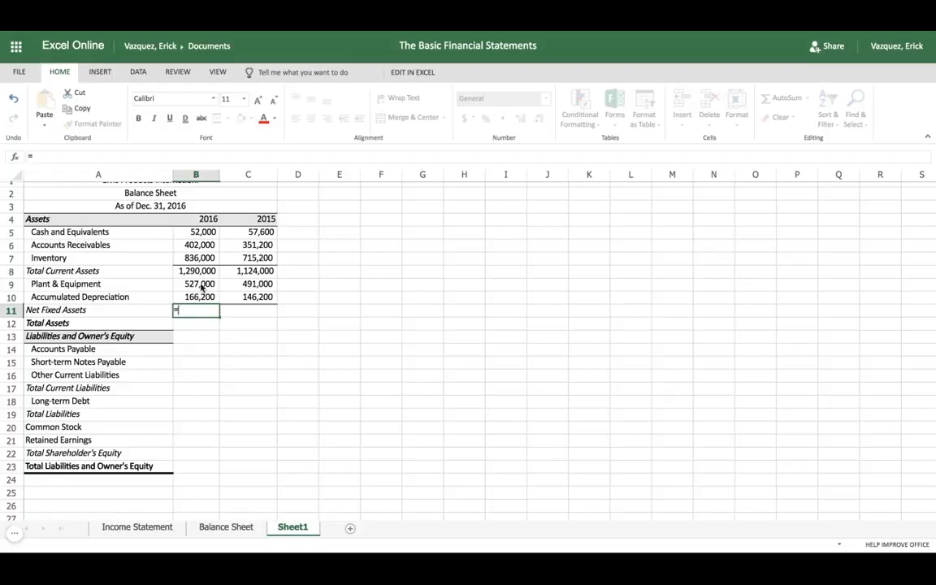
{"action": "left_click", "coordinate": [201, 287]}
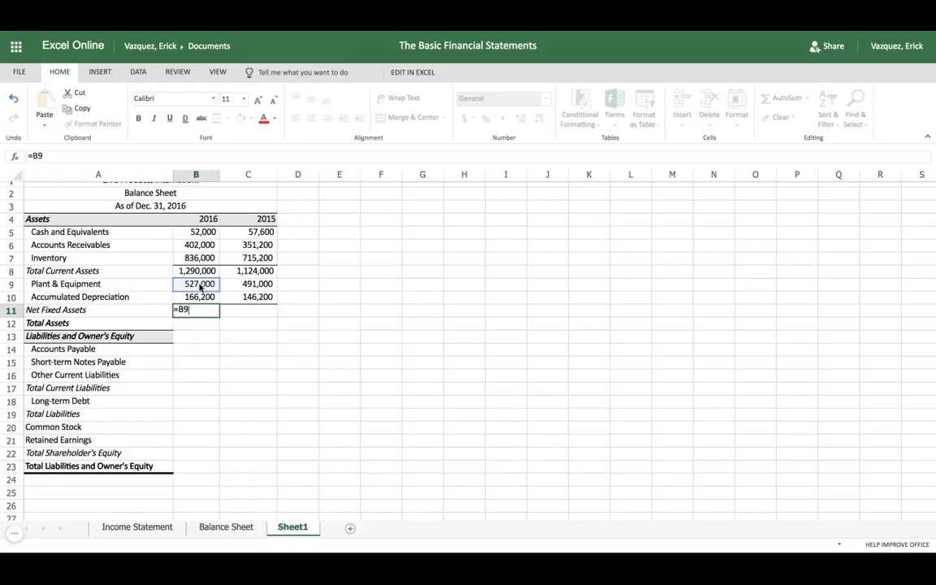
{"action": "type", "text": "-"}
{"action": "left_click", "coordinate": [199, 299]}
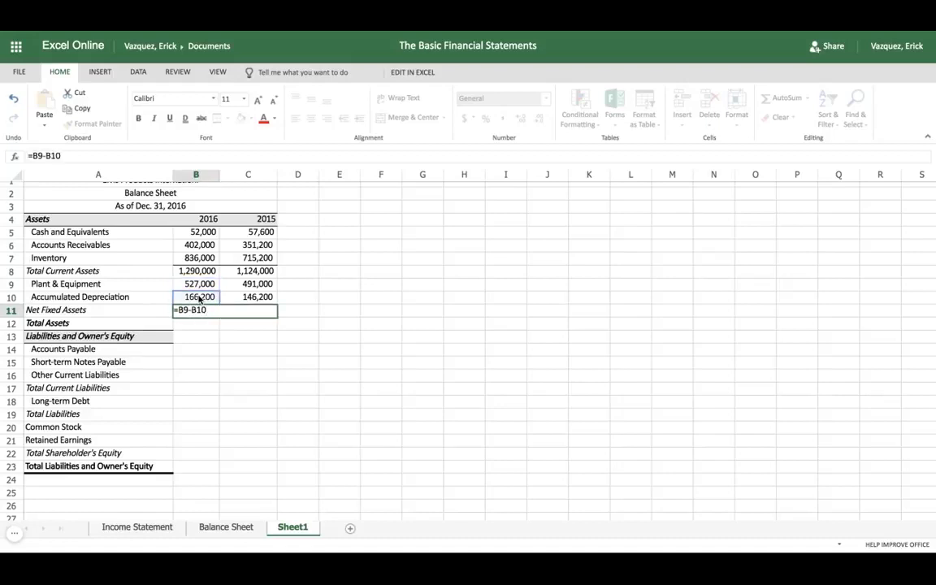
{"action": "key", "text": "Tab"}
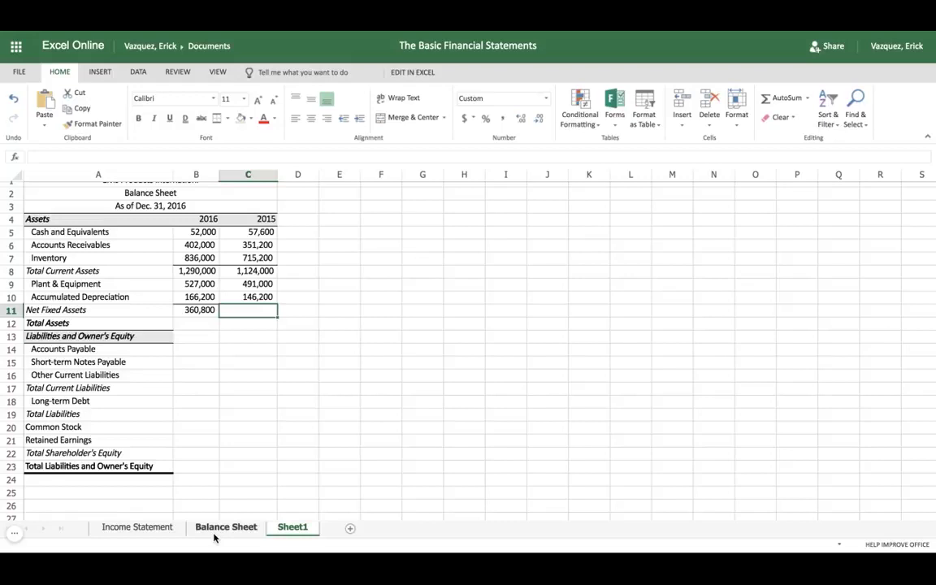
{"action": "left_click", "coordinate": [195, 311]}
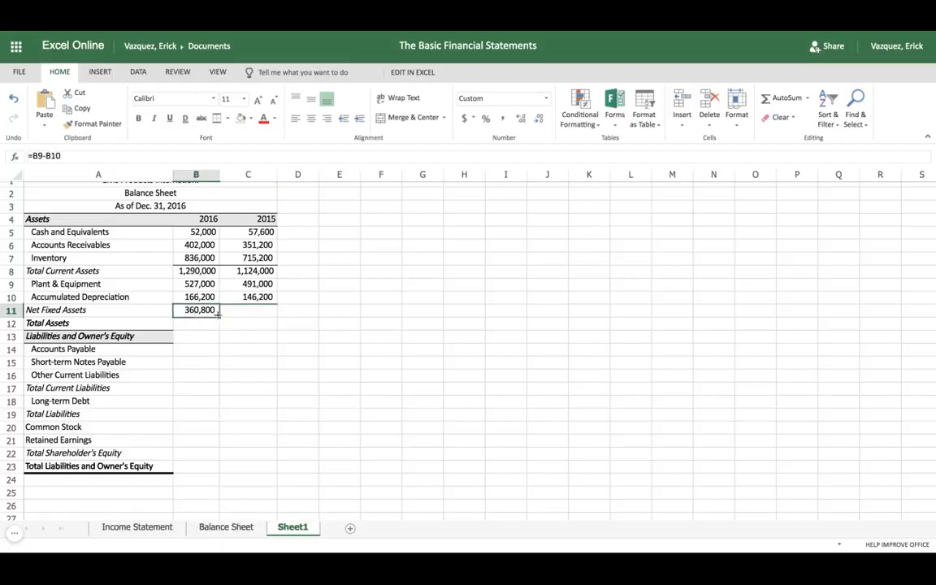
{"action": "left_click_drag", "start_coordinate": [218, 316], "coordinate": [270, 315]}
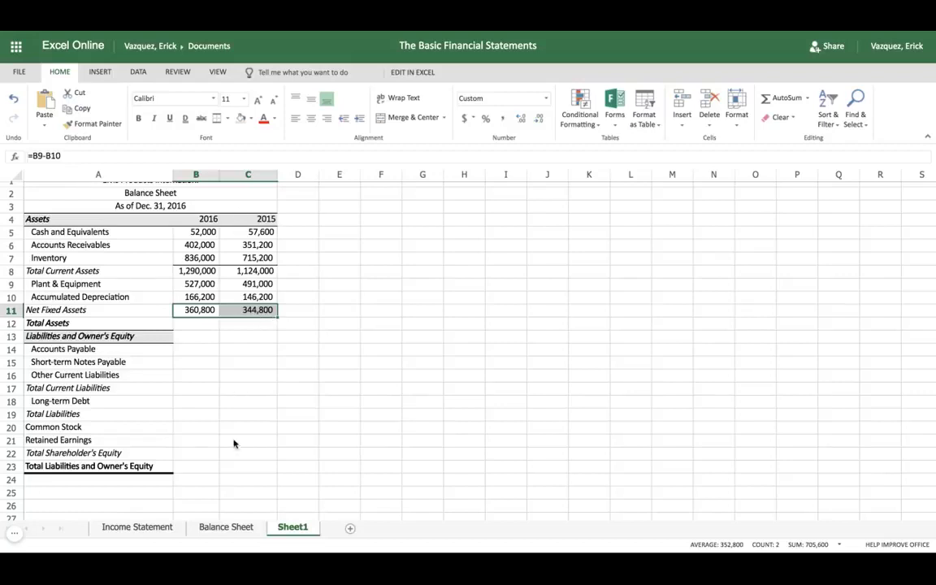
- Calculate Total Assets in B12 with =B8+B11 and fill the formula across to C12
{"action": "left_click", "coordinate": [202, 329]}
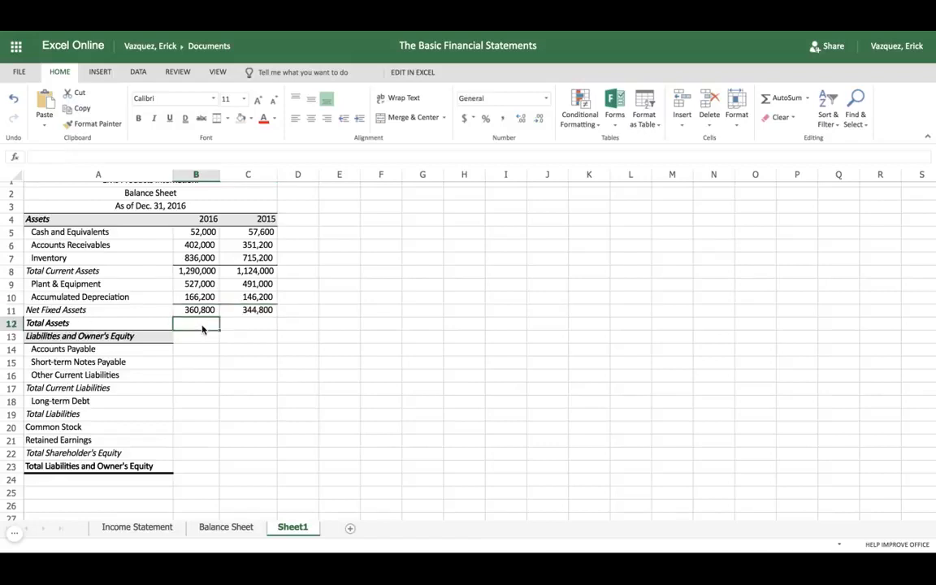
{"action": "type", "text": "="}
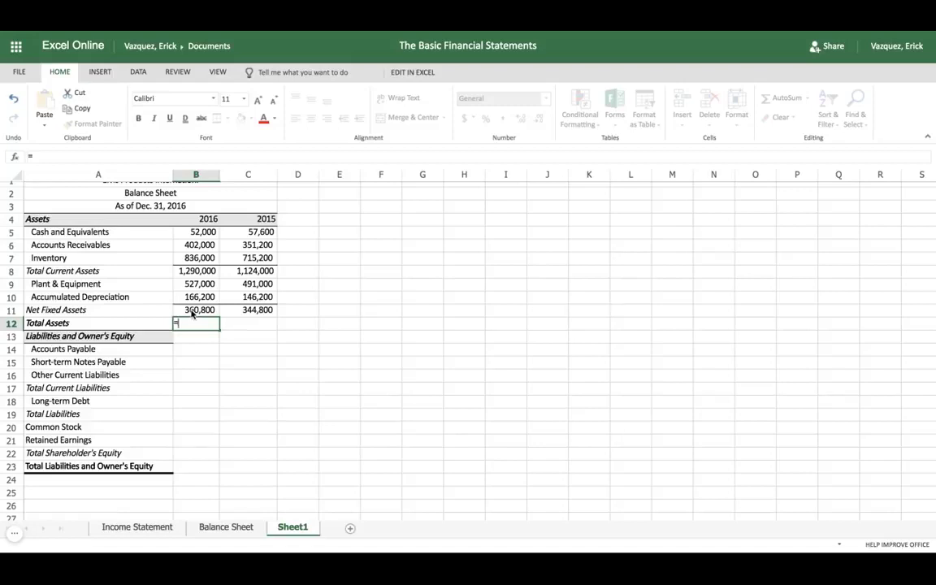
{"action": "left_click", "coordinate": [198, 274]}
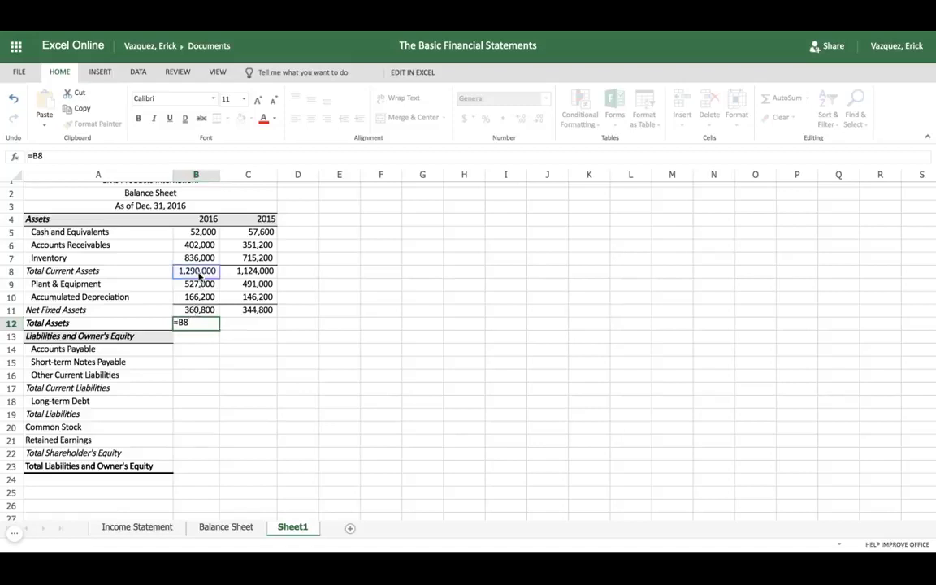
{"action": "type", "text": "+"}
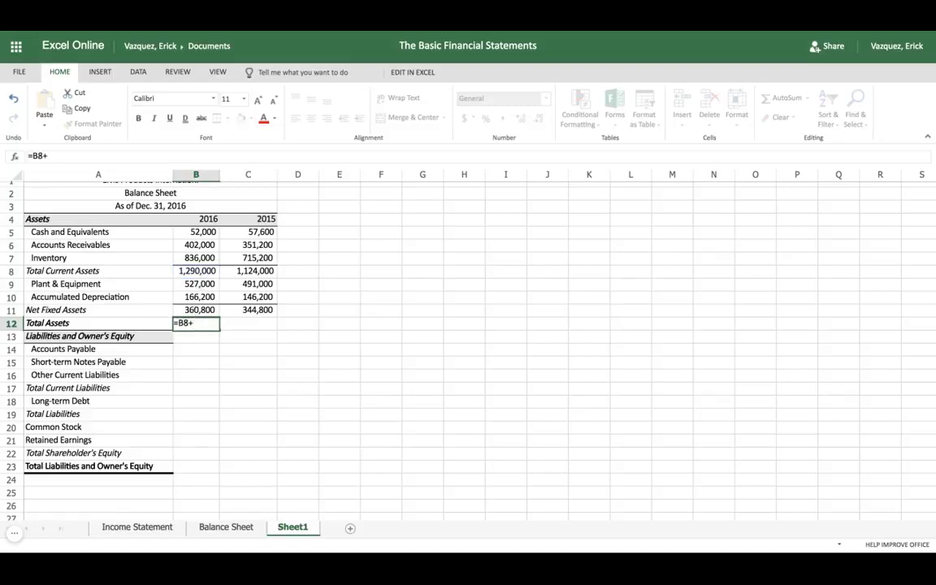
{"action": "left_click", "coordinate": [198, 312]}
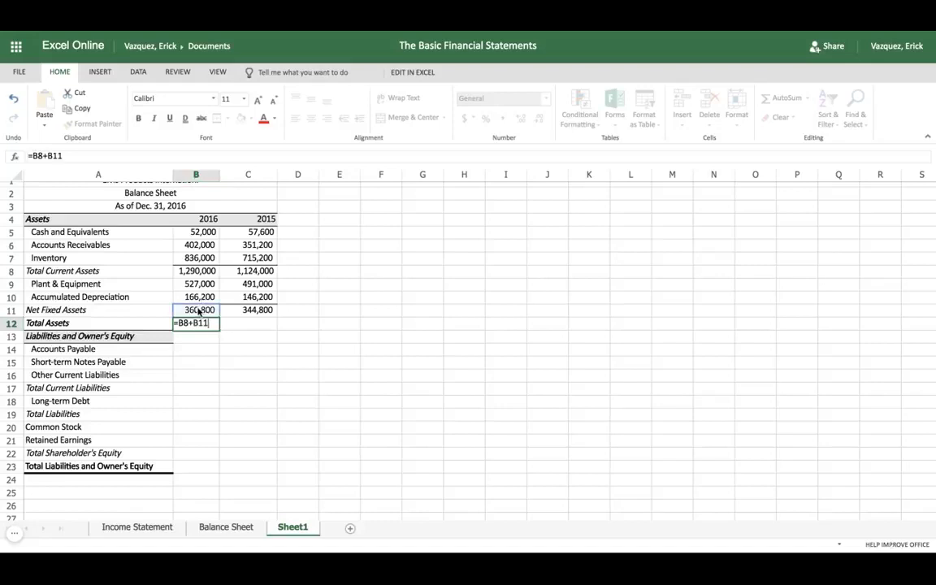
{"action": "left_click", "coordinate": [198, 311]}
{"action": "key", "text": "Tab"}
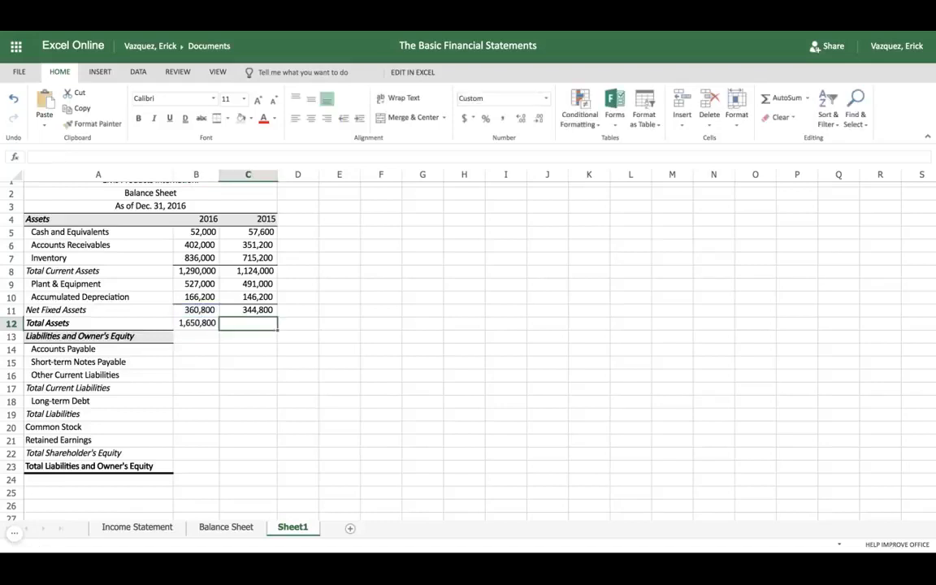
{"action": "left_click", "coordinate": [199, 326]}
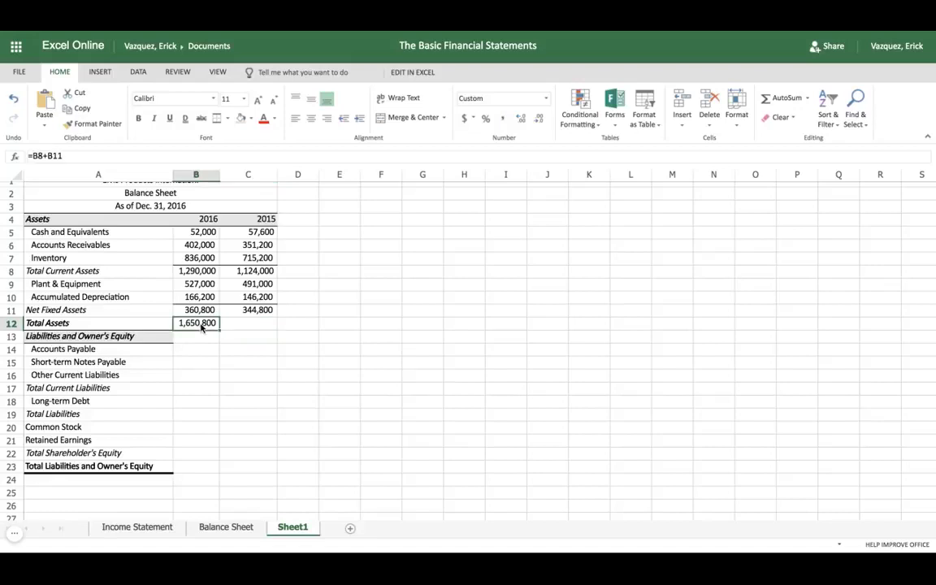
{"action": "left_click_drag", "start_coordinate": [219, 327], "coordinate": [273, 328]}
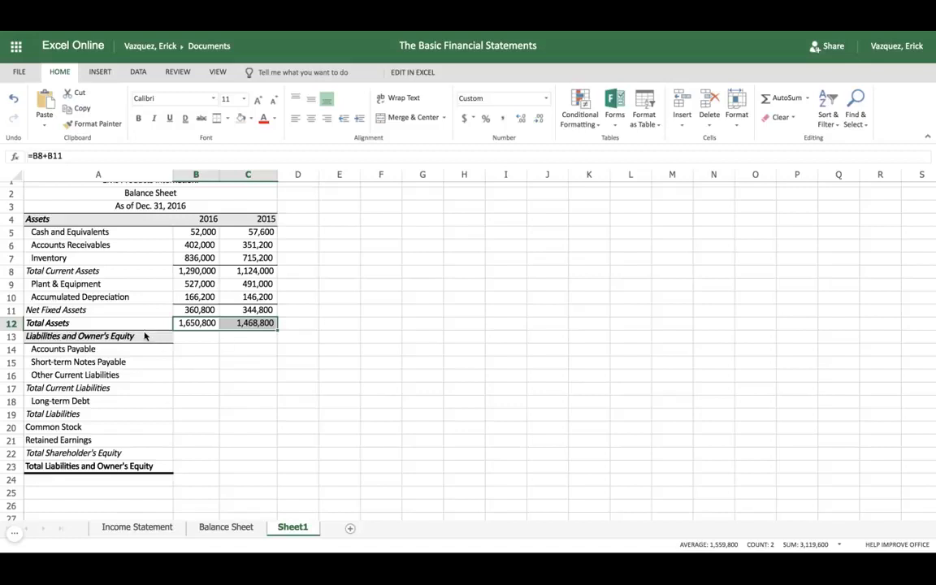
- Copy the Accounts Payable, Short-term Notes Payable and Other Current Liabilities amounts in B14:C16 of the Balance Sheet into Sheet1 starting at B14
{"action": "left_click", "coordinate": [222, 528]}
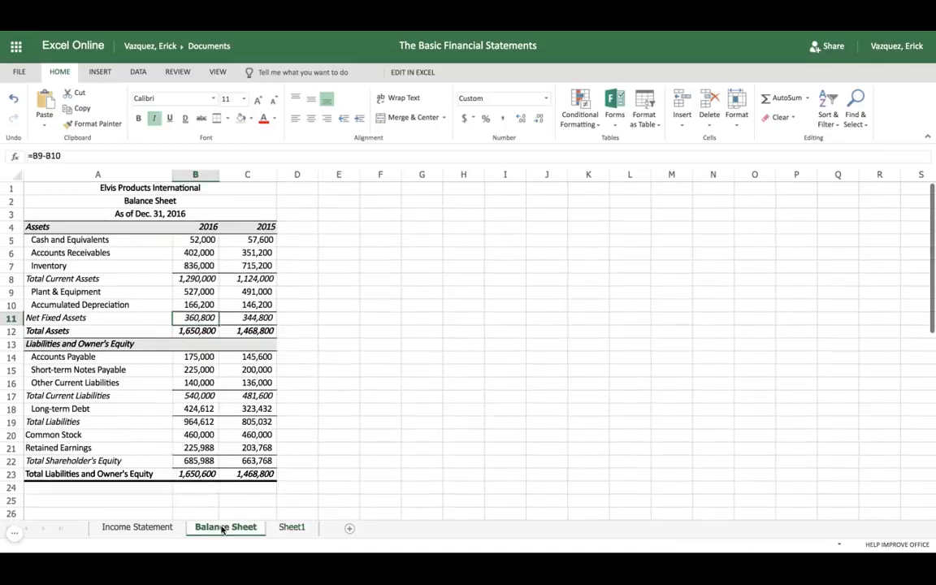
{"action": "left_click", "coordinate": [199, 358]}
{"action": "left_click_drag", "start_coordinate": [200, 358], "coordinate": [248, 382]}
{"action": "key", "text": "ctrl+c"}
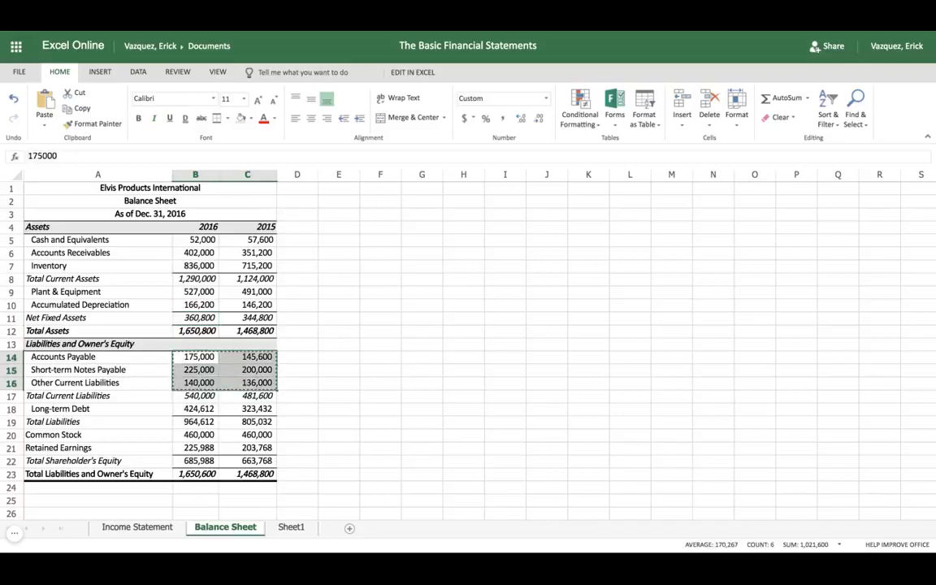
{"action": "left_click", "coordinate": [292, 526]}
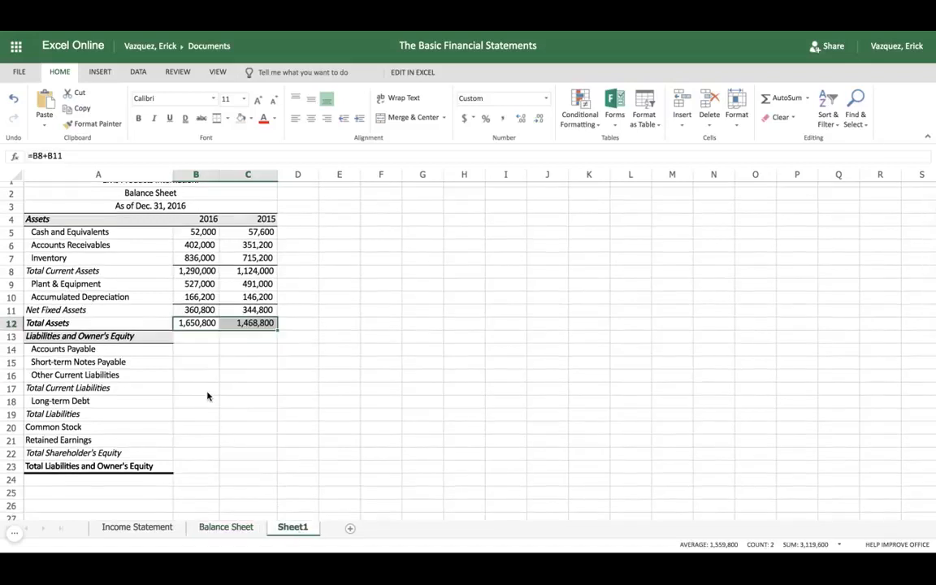
{"action": "left_click", "coordinate": [184, 351]}
{"action": "key", "text": "ctrl+v"}
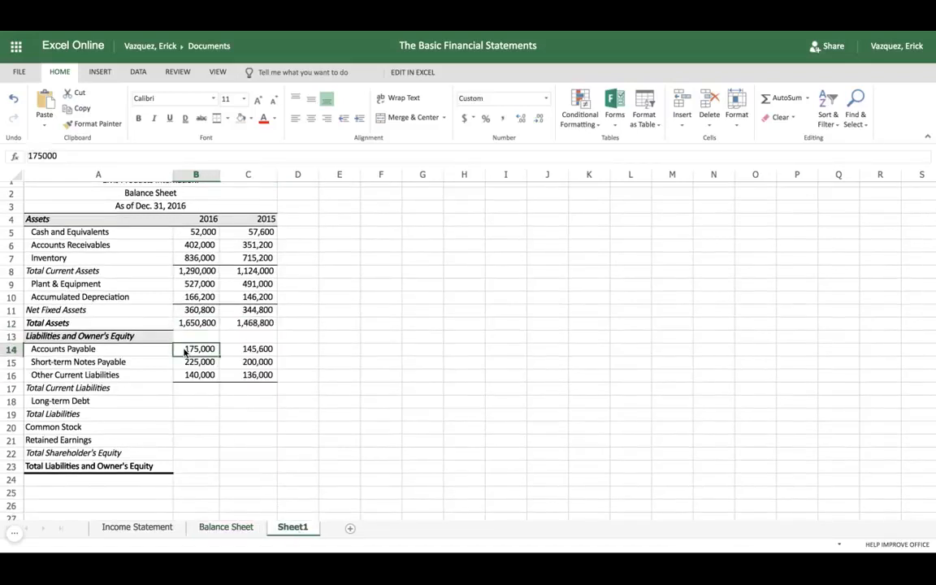
- Total the current liabilities in B17 with =SUM(B14:B16) and fill the formula across to C17
{"action": "left_click", "coordinate": [186, 391]}
{"action": "type", "text": "="}
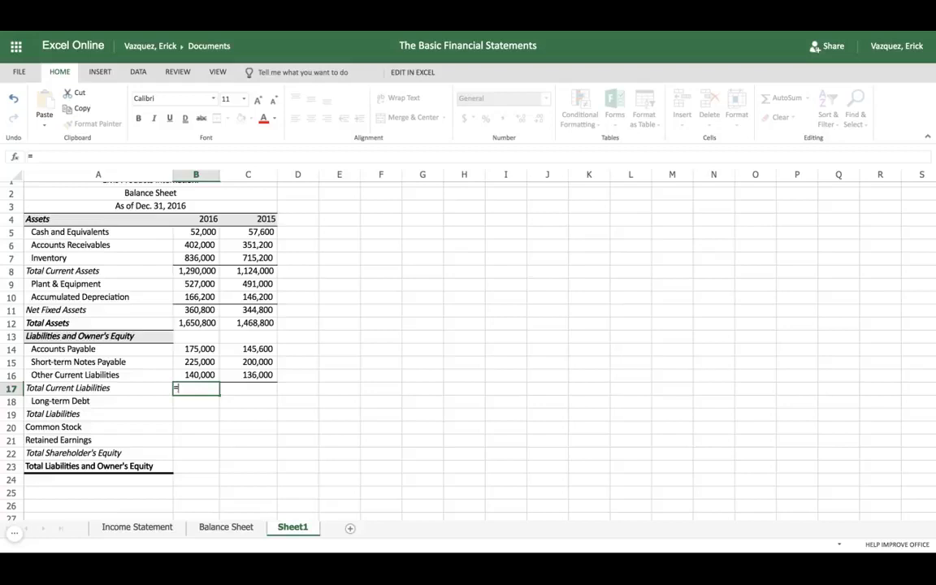
{"action": "type", "text": "sum"}
{"action": "key", "text": "Tab"}
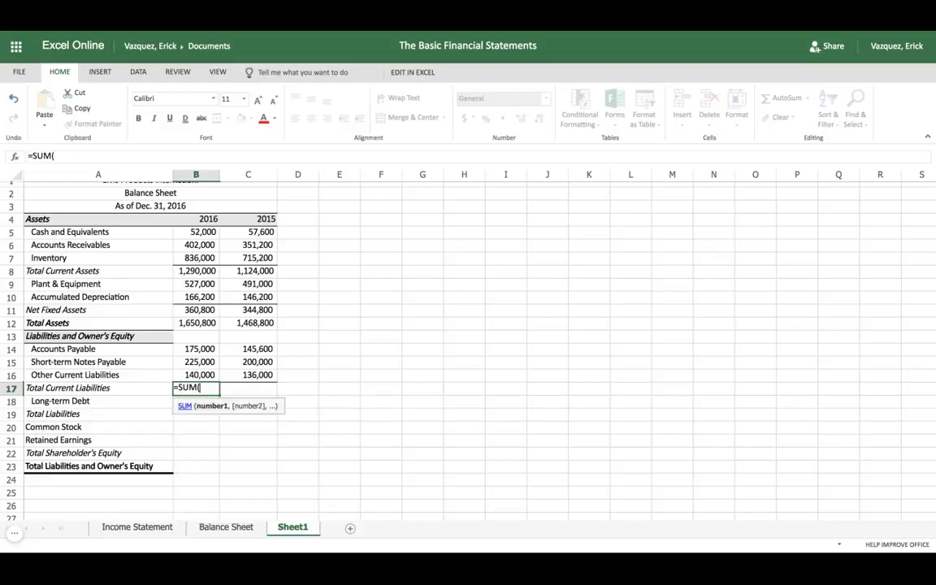
{"action": "left_click", "coordinate": [197, 352]}
{"action": "key", "text": "shift+Down"}
{"action": "key", "text": "shift+Down"}
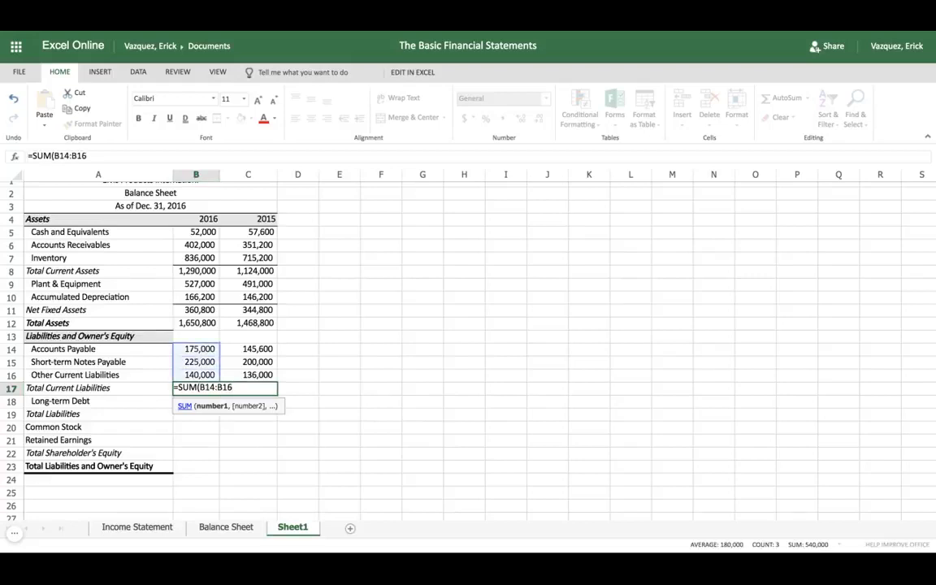
{"action": "type", "text": ")"}
{"action": "key", "text": "Tab"}
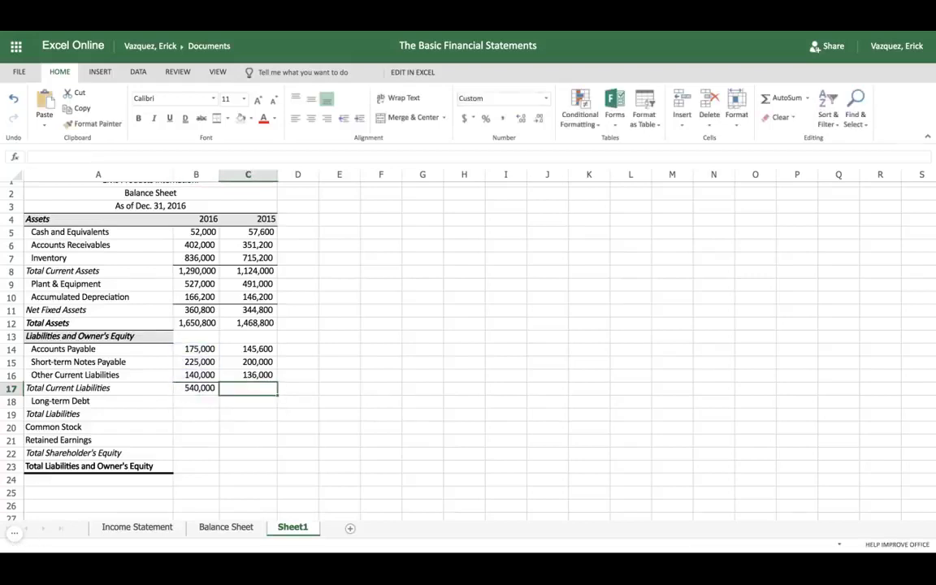
{"action": "left_click", "coordinate": [208, 390]}
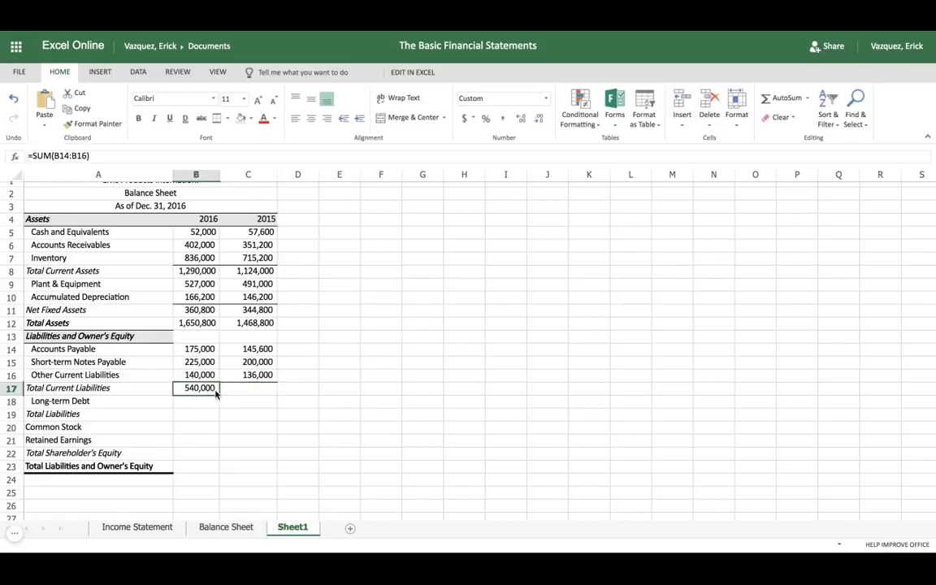
{"action": "left_click_drag", "start_coordinate": [219, 392], "coordinate": [264, 391]}
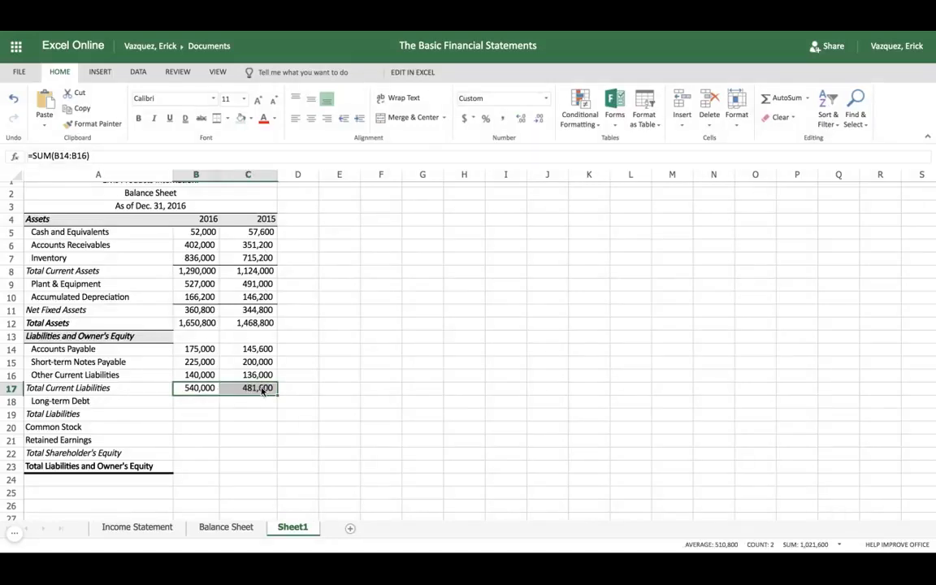
- Copy the Long-term Debt amounts in B18:C18 of the Balance Sheet into Sheet1 starting at B18
{"action": "left_click", "coordinate": [213, 527]}
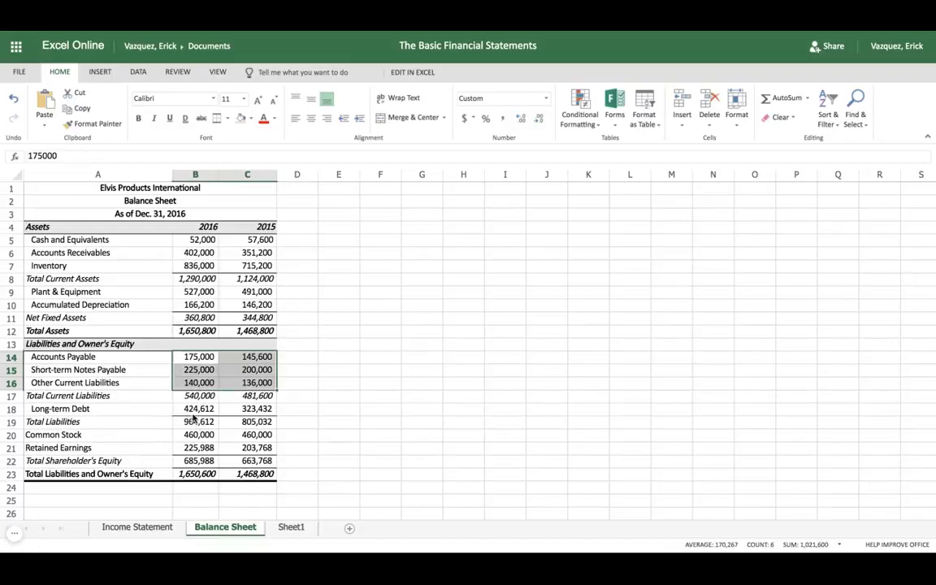
{"action": "left_click", "coordinate": [195, 408]}
{"action": "left_click_drag", "start_coordinate": [195, 414], "coordinate": [248, 409]}
{"action": "key", "text": "ctrl+c"}
{"action": "left_click", "coordinate": [290, 525]}
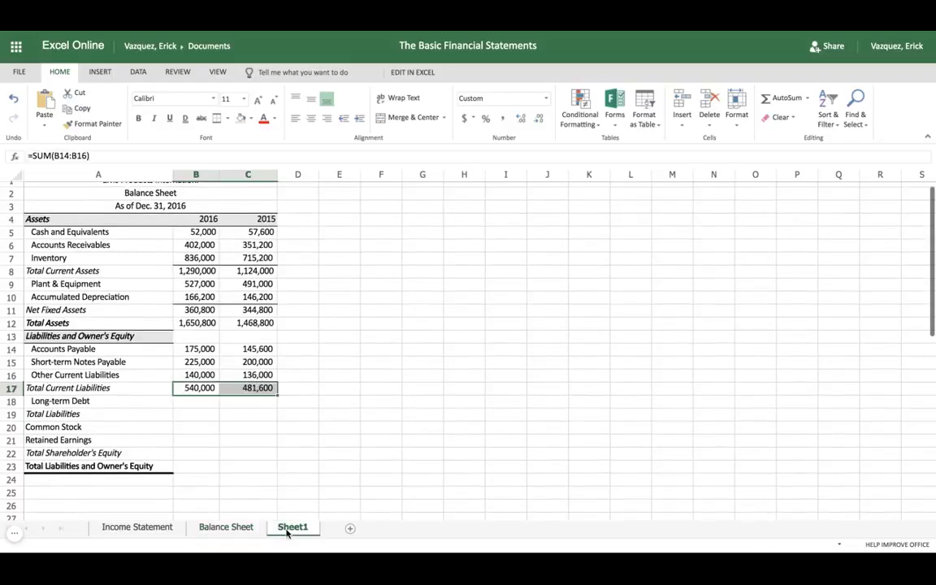
{"action": "left_click", "coordinate": [183, 403]}
{"action": "key", "text": "ctrl+v"}
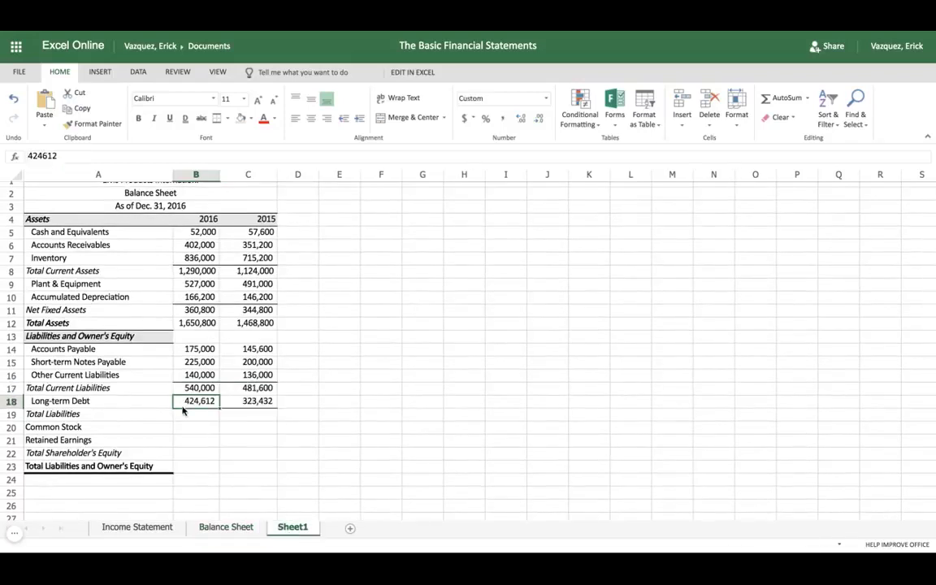
- Calculate Total Liabilities in B19 with =B17+B18 and fill the formula across to C19
{"action": "left_click", "coordinate": [195, 417]}
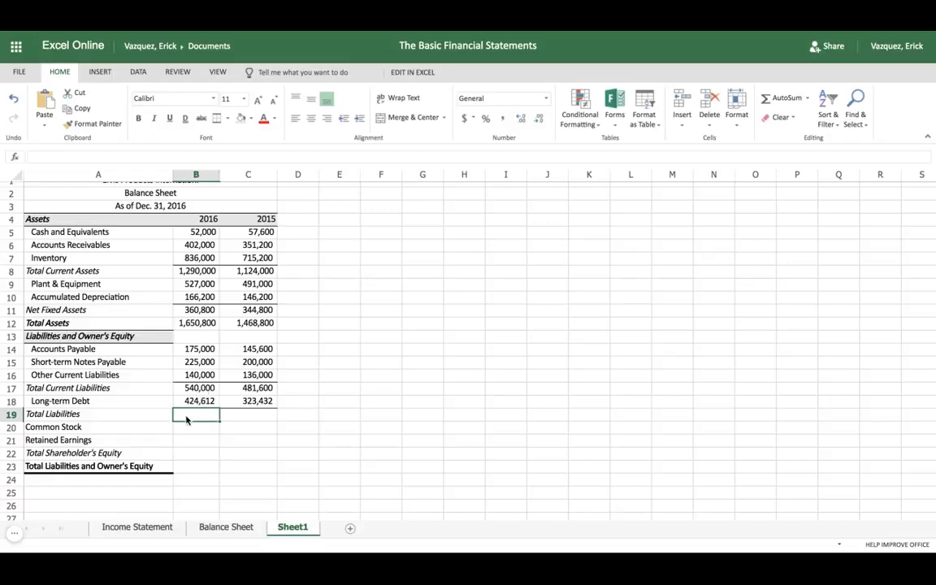
{"action": "type", "text": "="}
{"action": "left_click", "coordinate": [200, 389]}
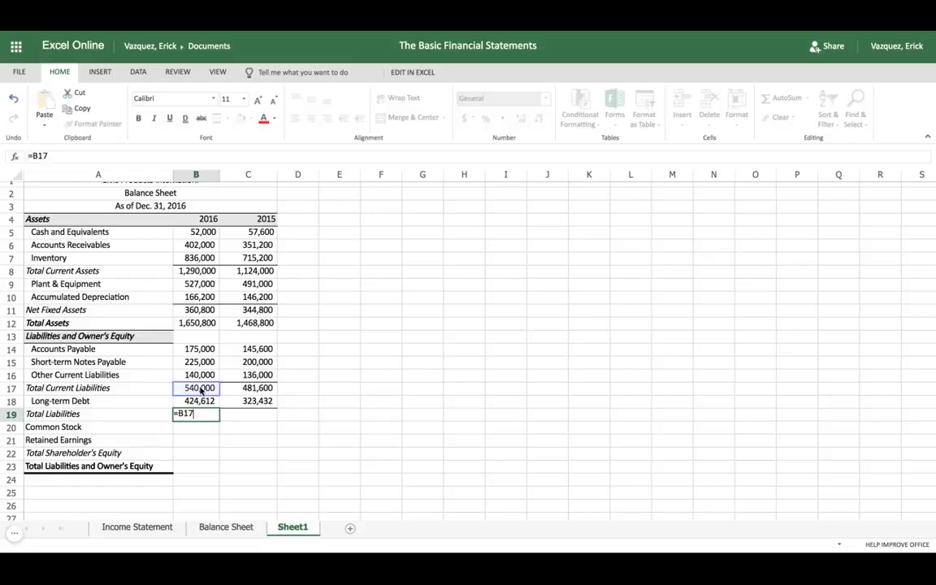
{"action": "type", "text": "+"}
{"action": "left_click", "coordinate": [202, 399]}
{"action": "key", "text": "Tab"}
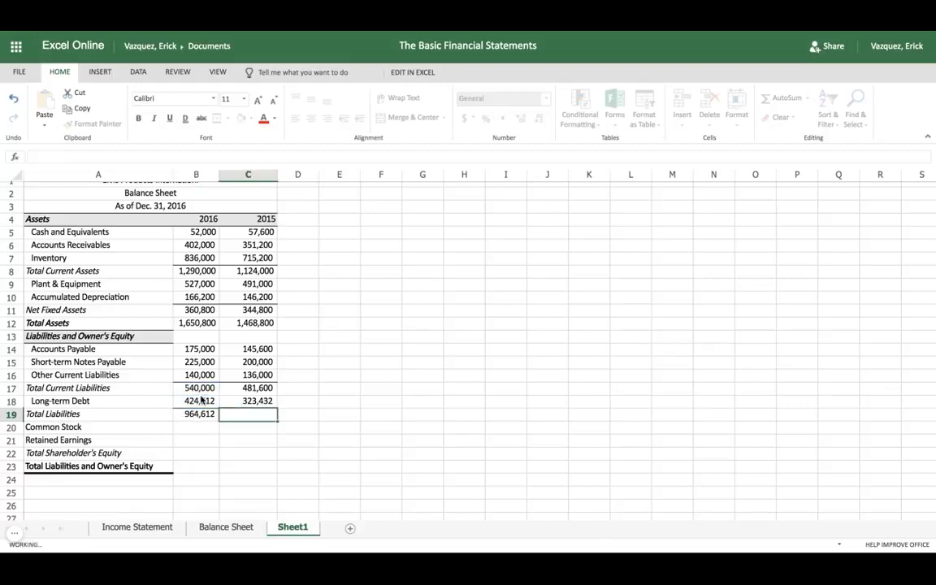
{"action": "left_click", "coordinate": [213, 416]}
{"action": "left_click_drag", "start_coordinate": [218, 419], "coordinate": [272, 417]}
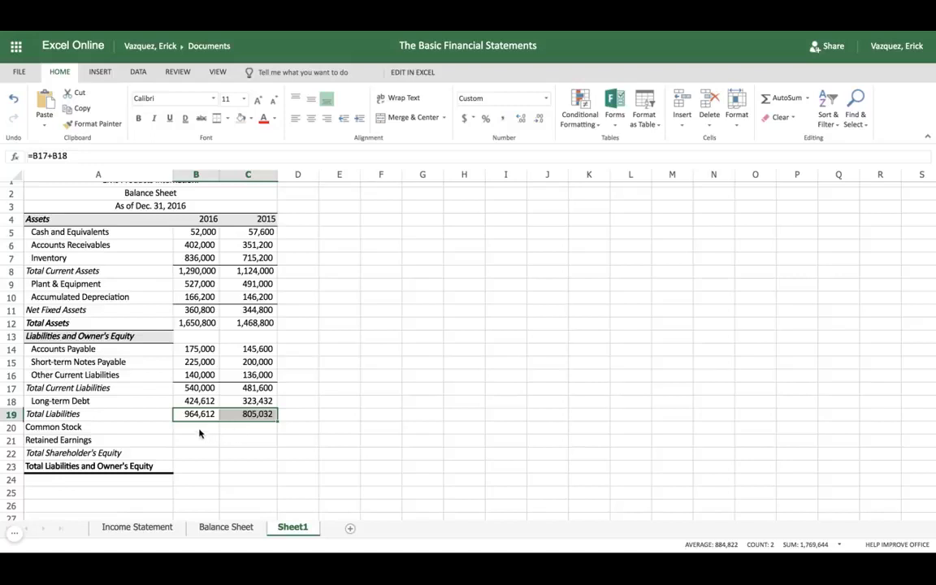
- Copy the Common Stock amounts in B20:C20 of the Balance Sheet into Sheet1 starting at B20
{"action": "left_click", "coordinate": [229, 527]}
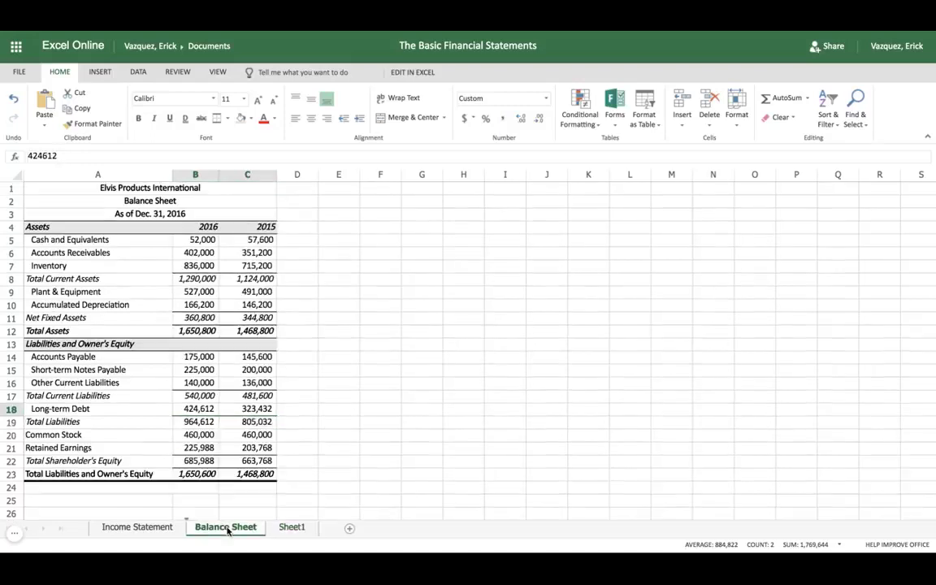
{"action": "left_click", "coordinate": [203, 436]}
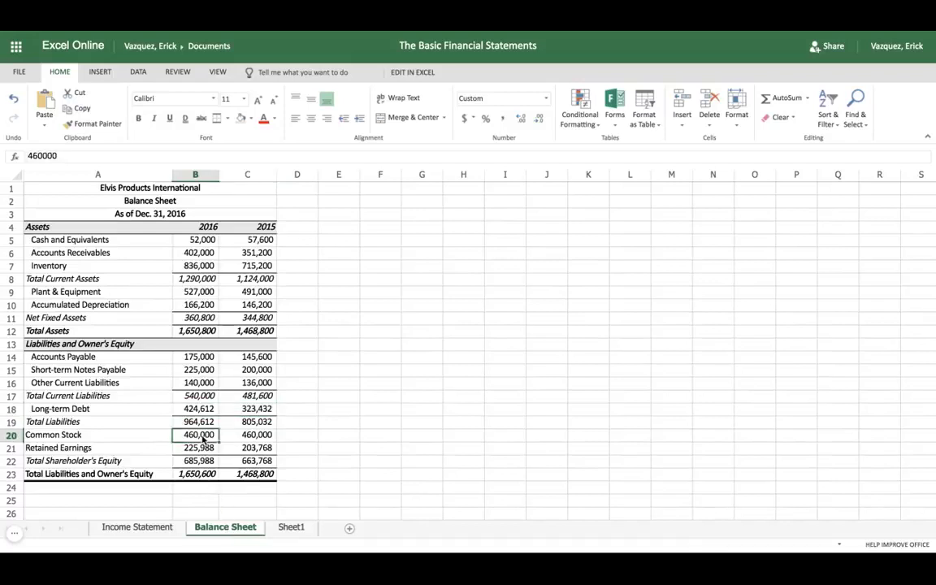
{"action": "key", "text": "shift+Right"}
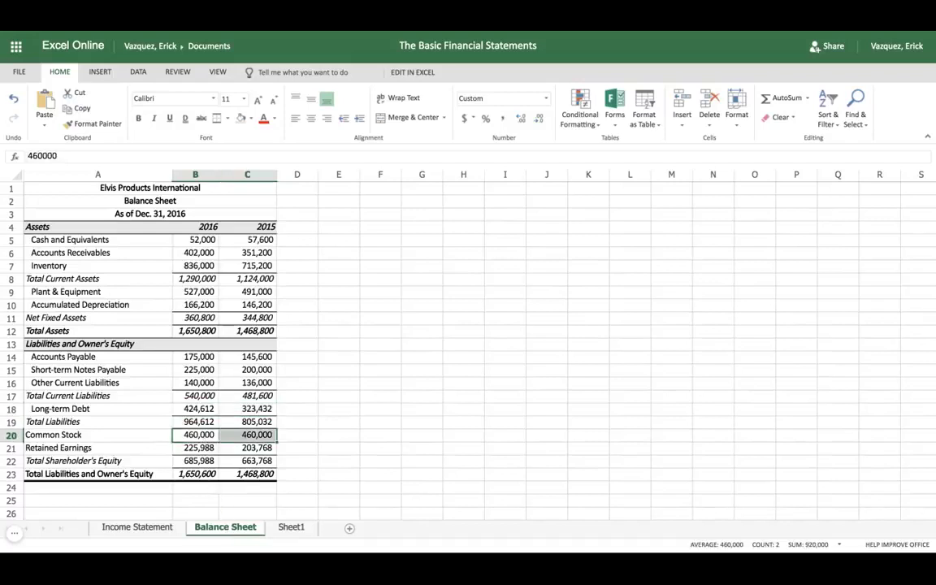
{"action": "left_click", "coordinate": [289, 526]}
{"action": "left_click", "coordinate": [208, 428]}
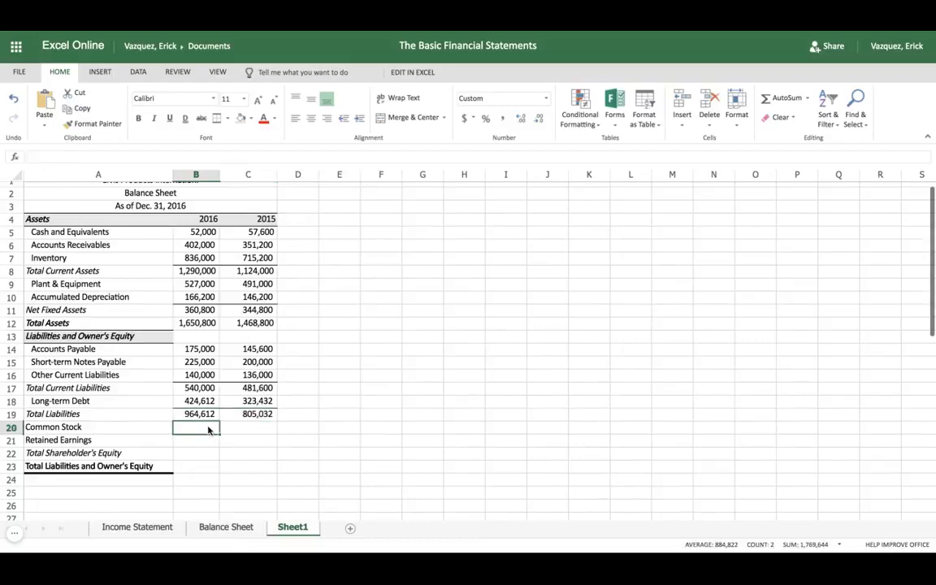
{"action": "key", "text": "ctrl+v"}
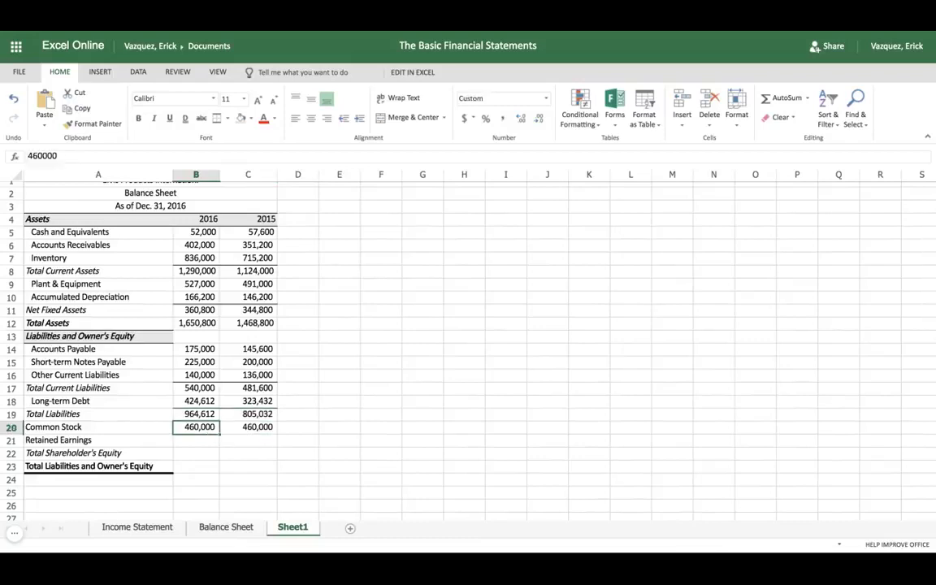
- Copy the Retained Earnings amounts in B21:C21 of the Balance Sheet into Sheet1 starting at B21
{"action": "left_click", "coordinate": [215, 527]}
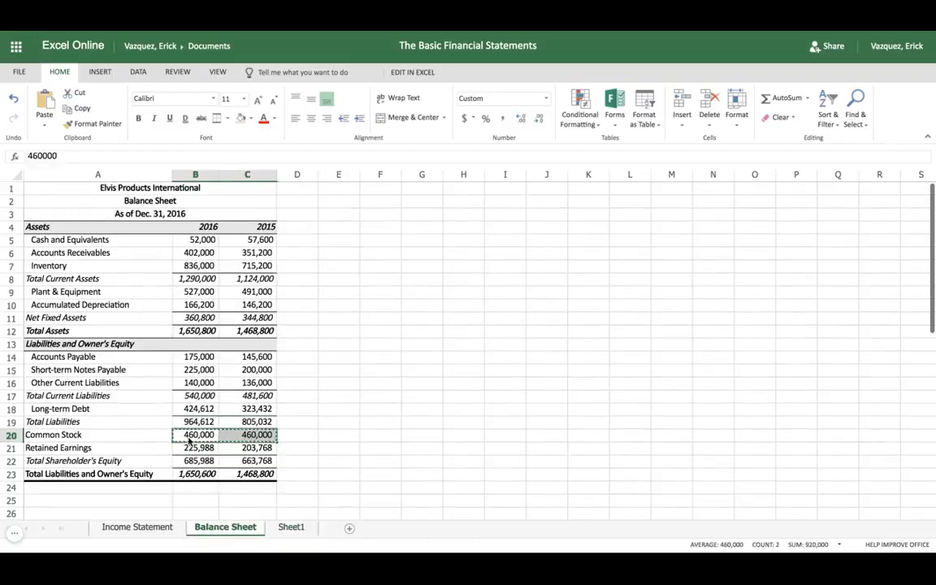
{"action": "left_click", "coordinate": [192, 448]}
{"action": "key", "text": "shift+Right"}
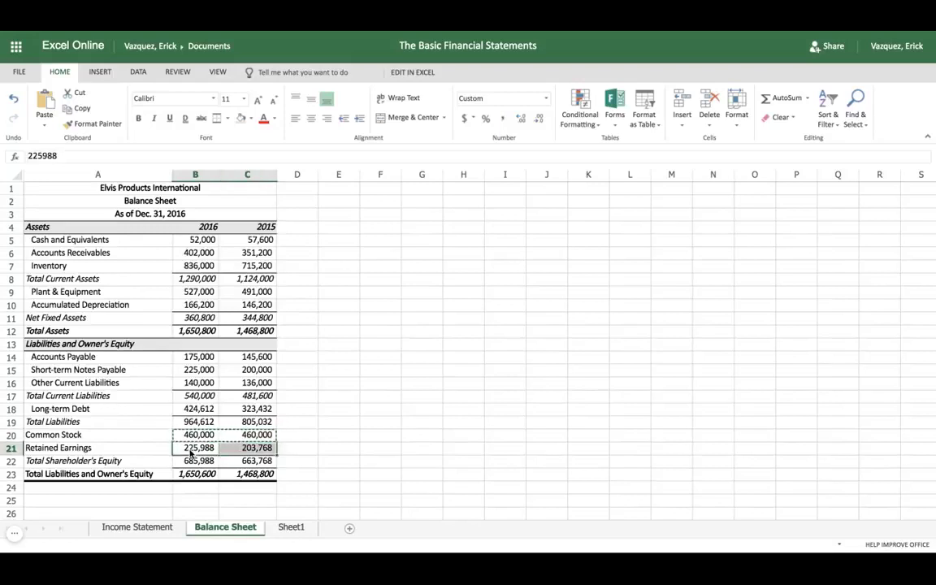
{"action": "key", "text": "ctrl+c"}
{"action": "left_click", "coordinate": [291, 527]}
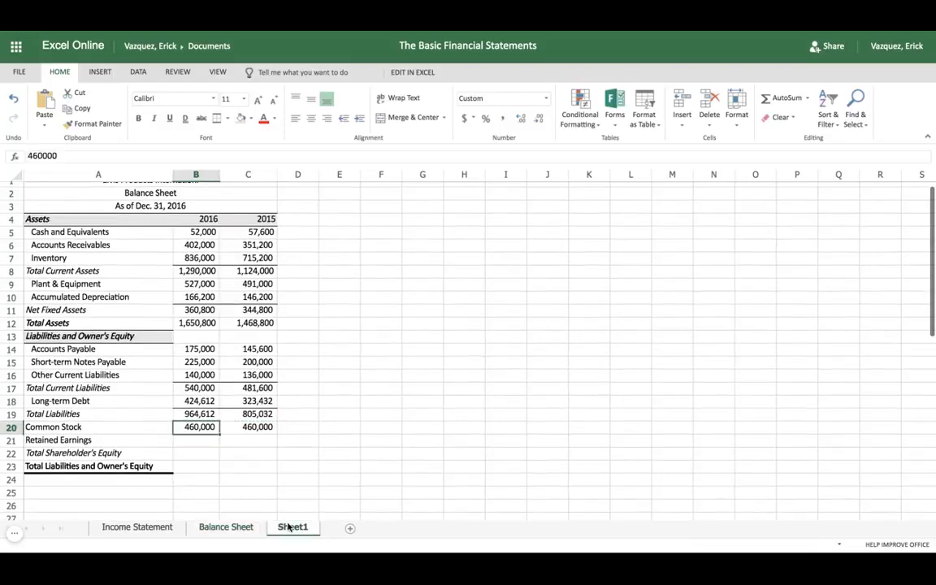
{"action": "left_click", "coordinate": [209, 440]}
{"action": "key", "text": "ctrl+v"}
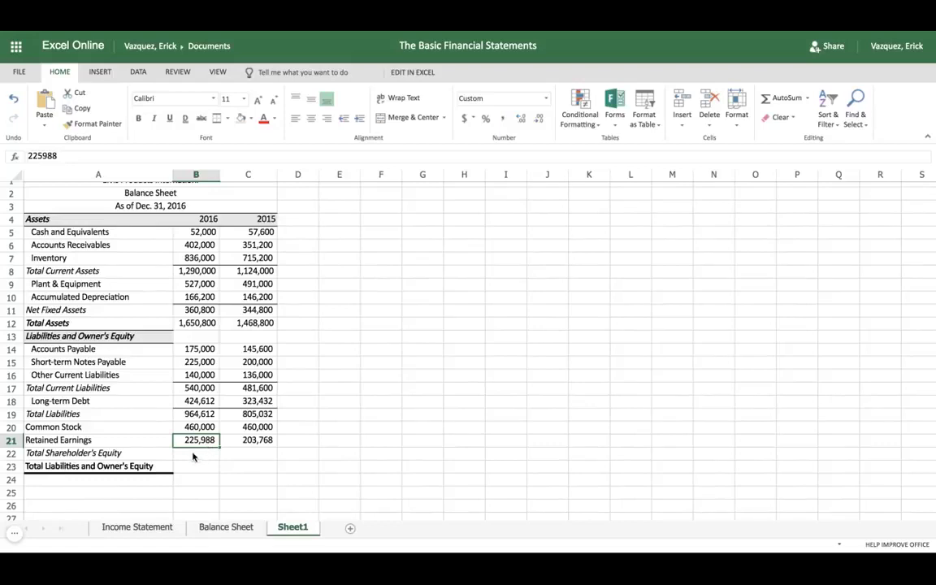
- Calculate Total Shareholder's Equity in B22 with =B20+B21 and fill the formula across to C22
{"action": "left_click", "coordinate": [193, 456]}
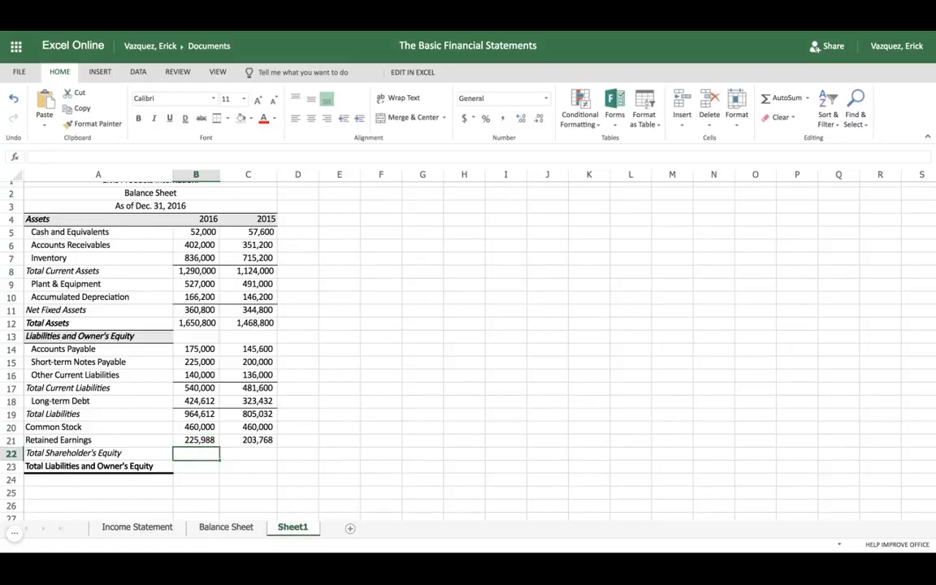
{"action": "type", "text": "="}
{"action": "left_click", "coordinate": [203, 429]}
{"action": "type", "text": "+"}
{"action": "left_click", "coordinate": [207, 441]}
{"action": "key", "text": "Tab"}
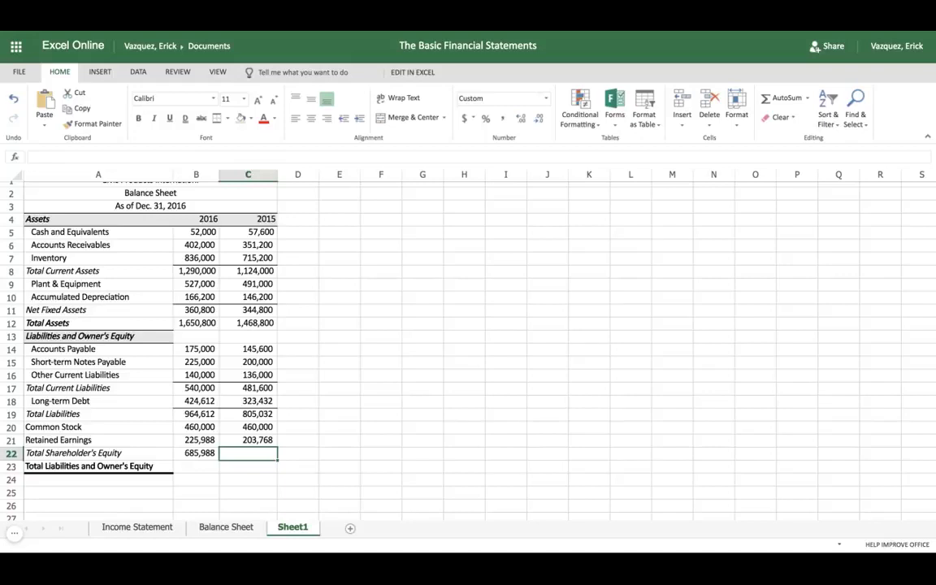
{"action": "left_click", "coordinate": [199, 453]}
{"action": "left_click_drag", "start_coordinate": [218, 459], "coordinate": [221, 460]}
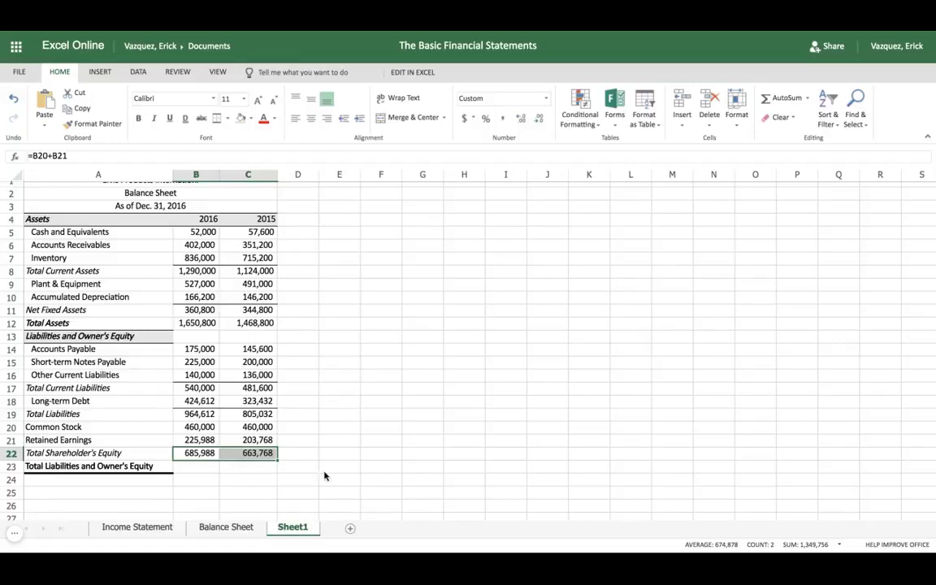
- Calculate Total Liabilities and Owner's Equity in B23 with =B19+B22 and fill the formula across to C23
{"action": "left_click", "coordinate": [195, 468]}
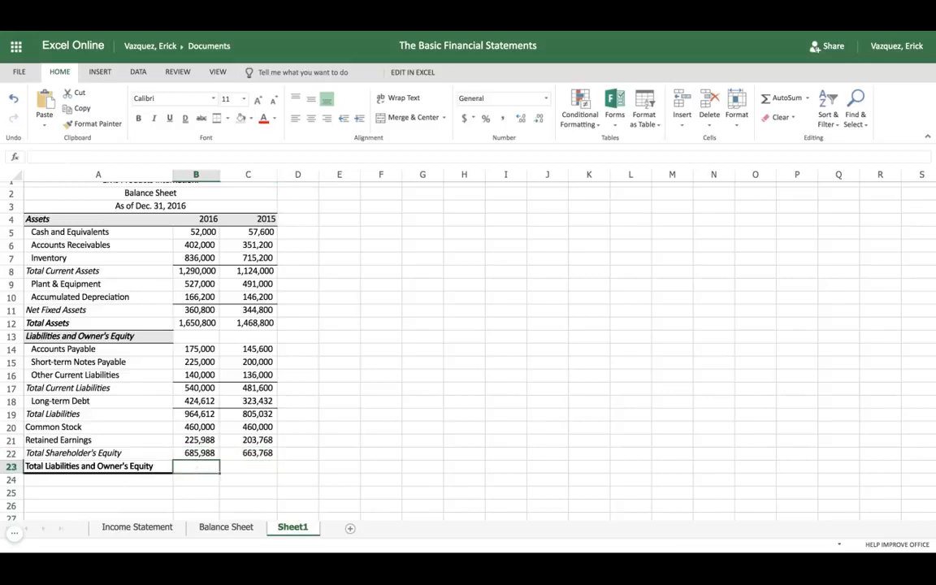
{"action": "type", "text": "="}
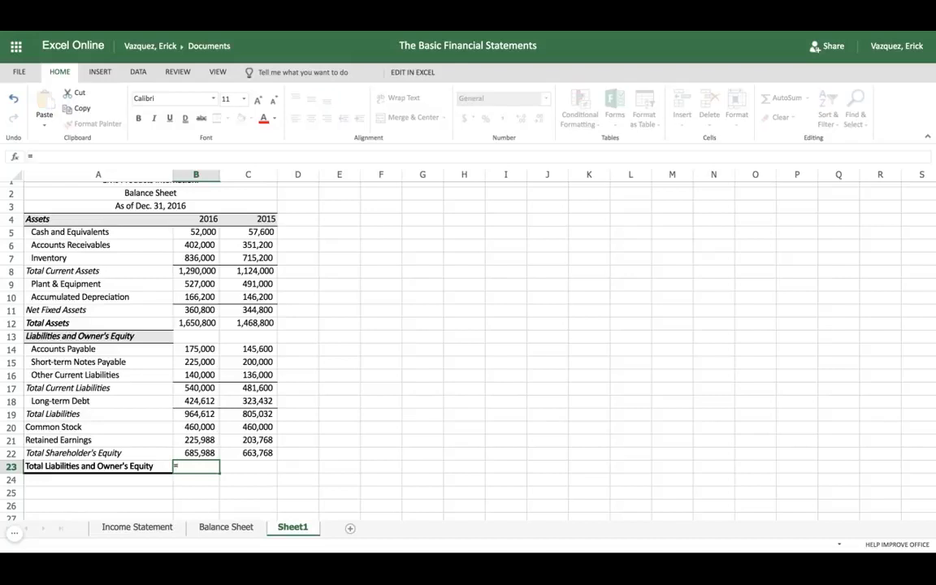
{"action": "left_click", "coordinate": [192, 416]}
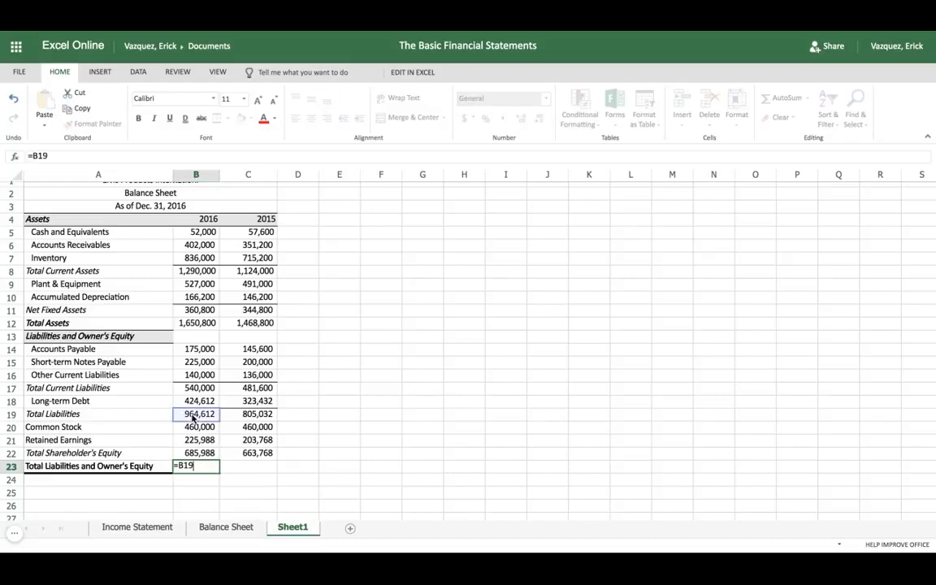
{"action": "type", "text": "+"}
{"action": "left_click", "coordinate": [195, 455]}
{"action": "key", "text": "Tab"}
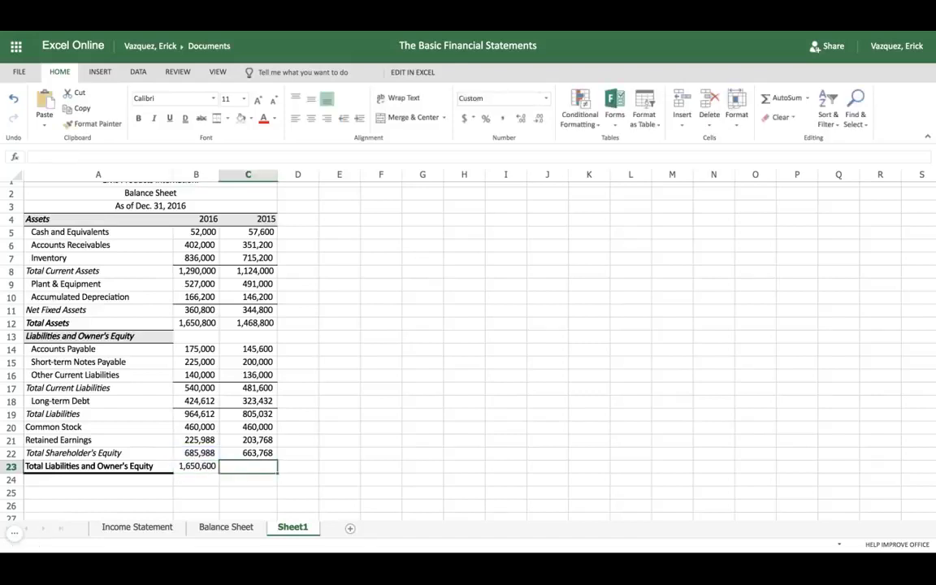
{"action": "left_click", "coordinate": [205, 470]}
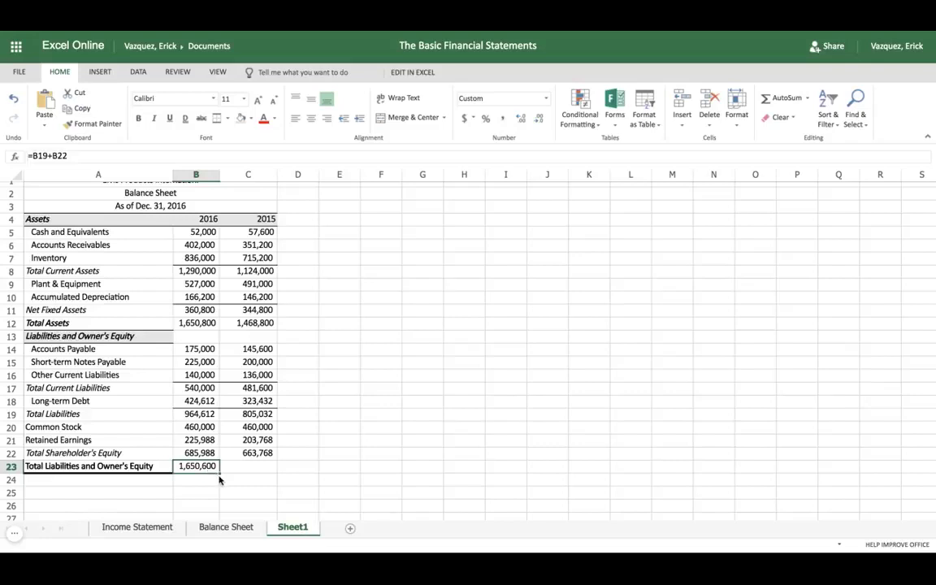
{"action": "left_click_drag", "start_coordinate": [217, 472], "coordinate": [264, 471]}
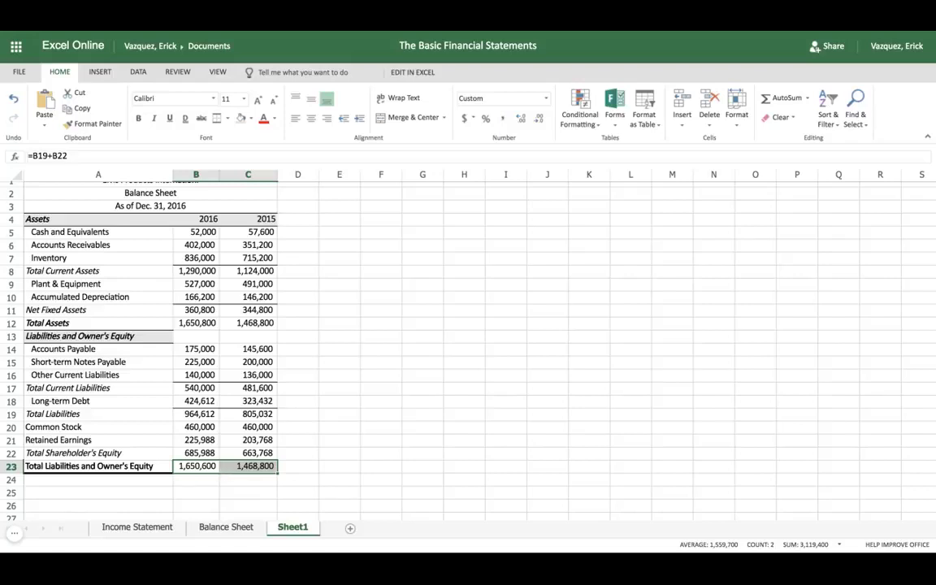
- Correct the 2016 Accounts Payable in B14 to 175200 and compare Total Liabilities and Owner's Equity with Total Assets
{"action": "left_click", "coordinate": [203, 468]}
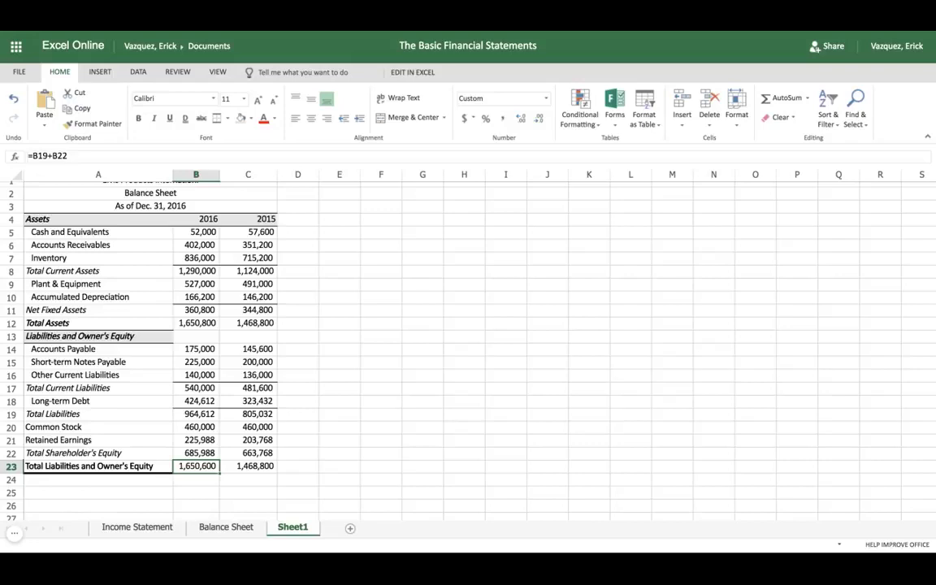
{"action": "left_click", "coordinate": [199, 323]}
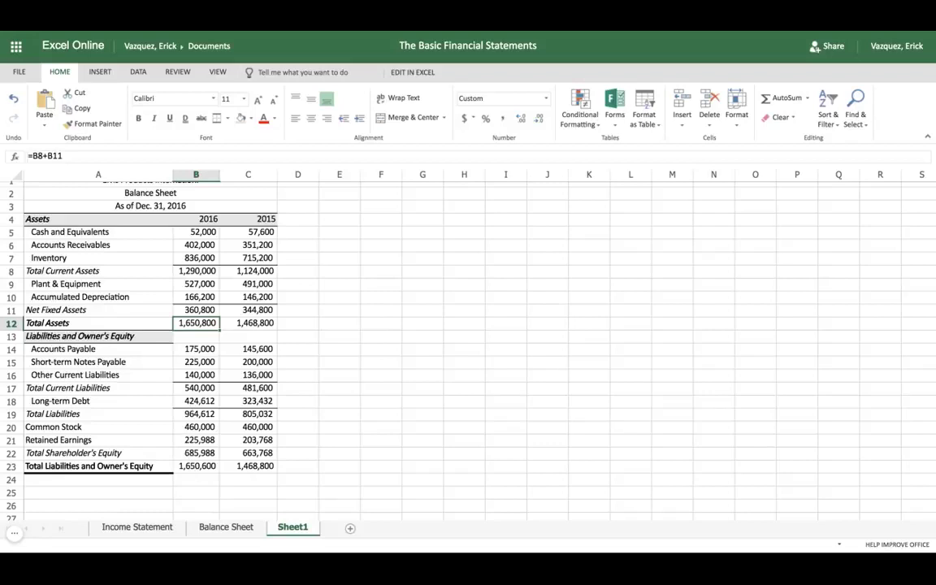
{"action": "left_click", "coordinate": [198, 414]}
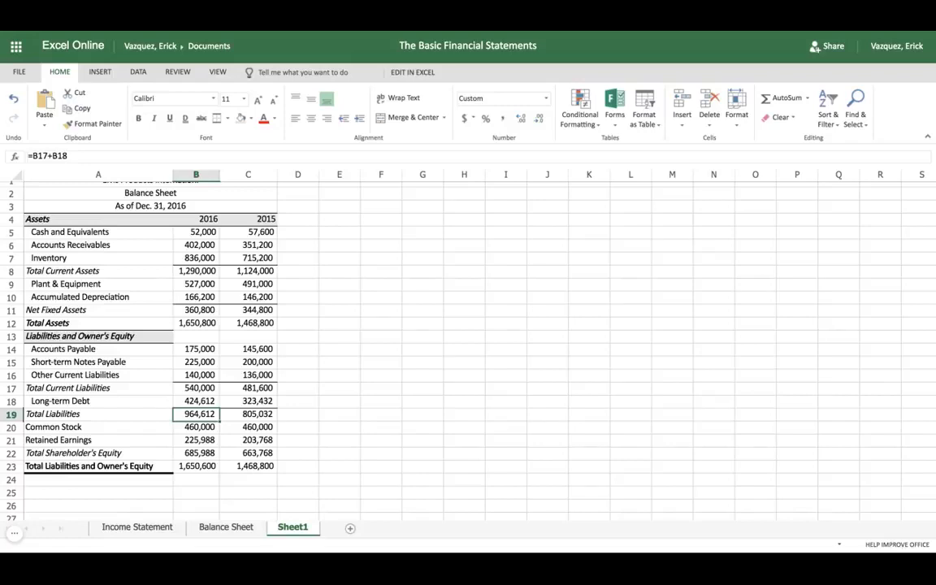
{"action": "left_click", "coordinate": [201, 390]}
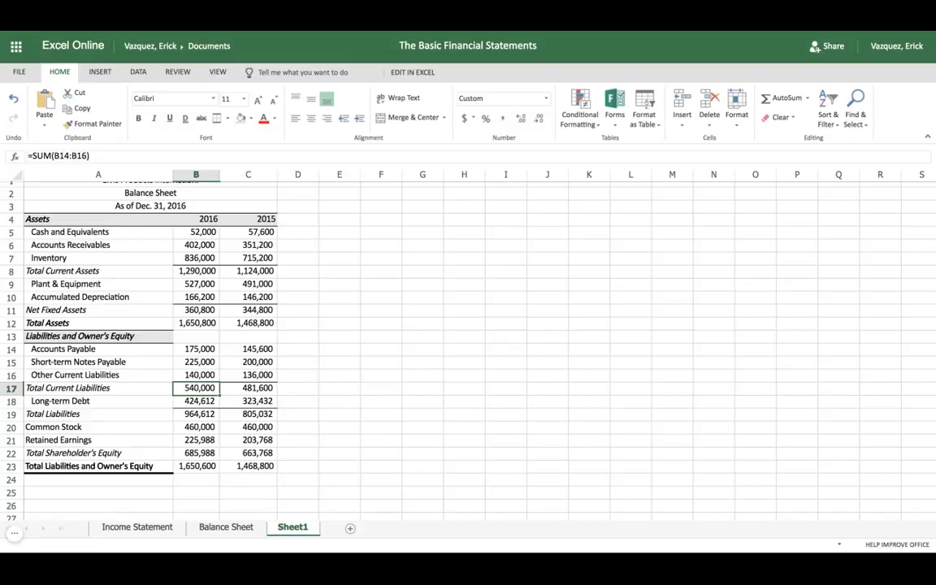
{"action": "left_click", "coordinate": [192, 349]}
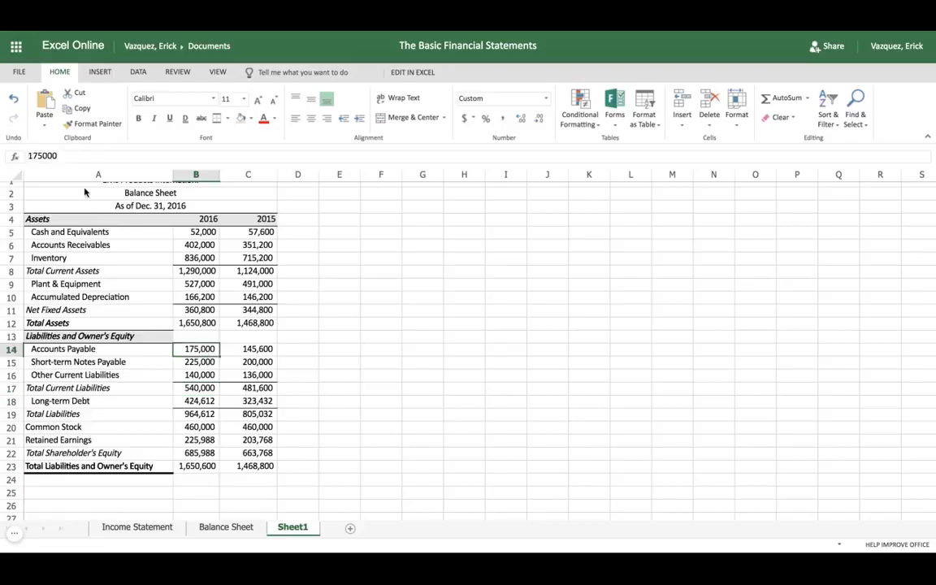
{"action": "left_click", "coordinate": [43, 155]}
{"action": "key", "text": "Delete"}
{"action": "type", "text": "2"}
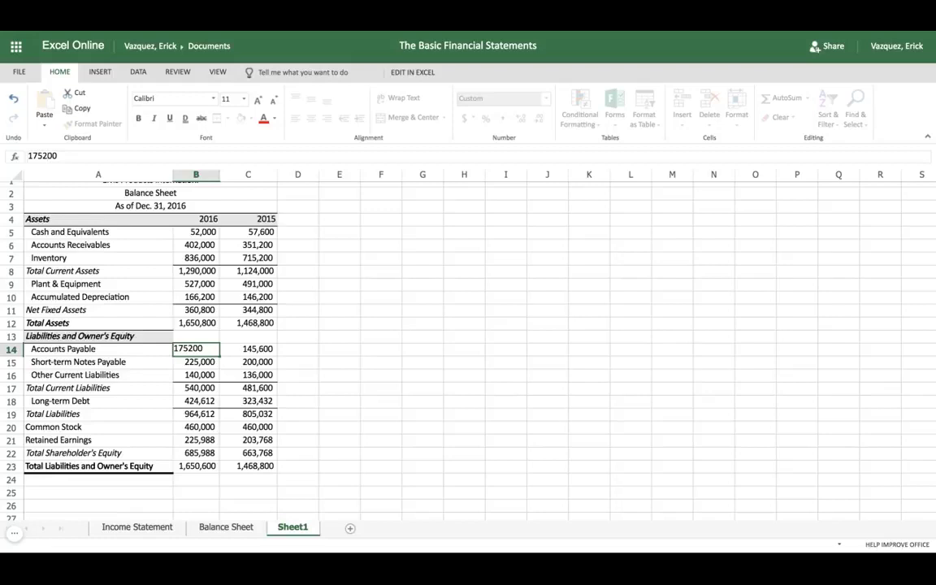
{"action": "key", "text": "Tab"}
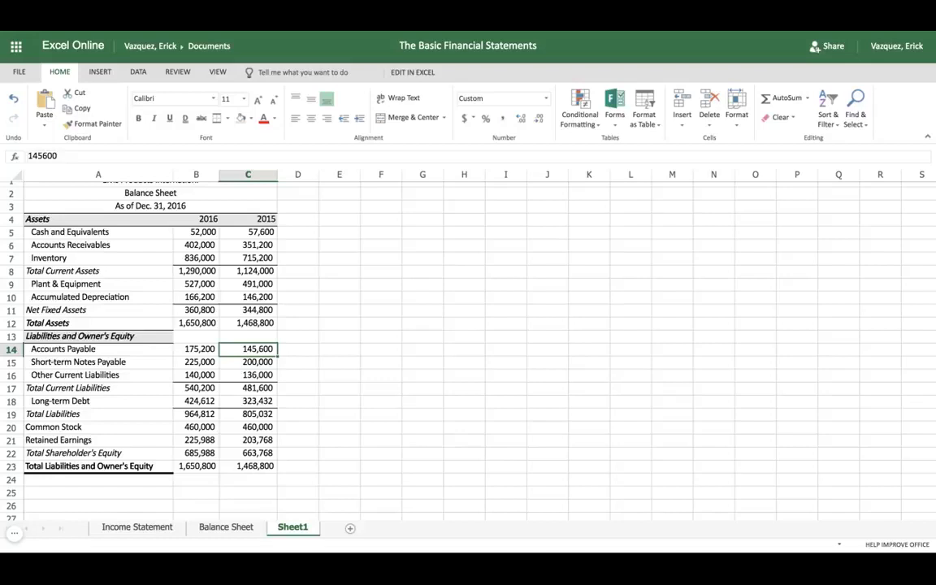
{"action": "left_click", "coordinate": [197, 466]}
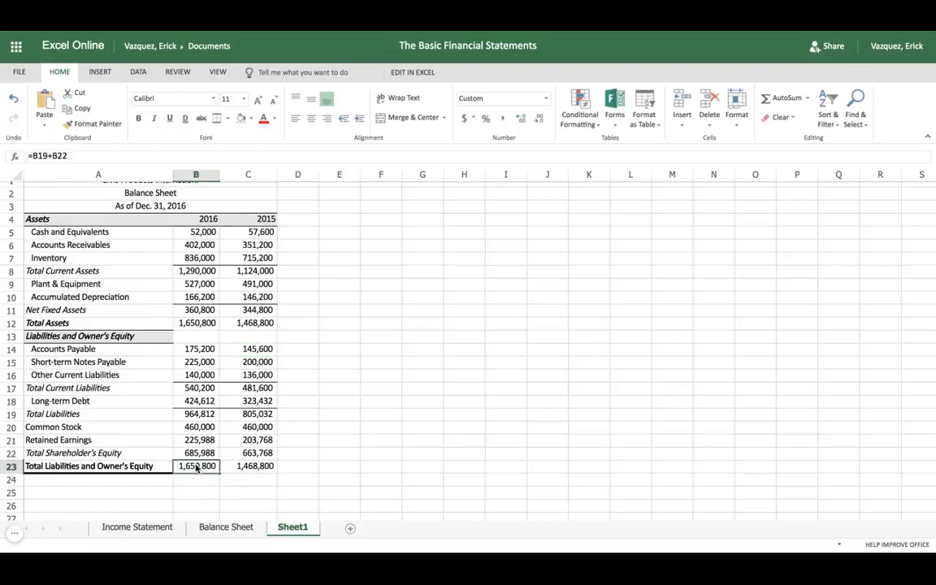
{"action": "left_click_drag", "start_coordinate": [197, 466], "coordinate": [244, 467]}
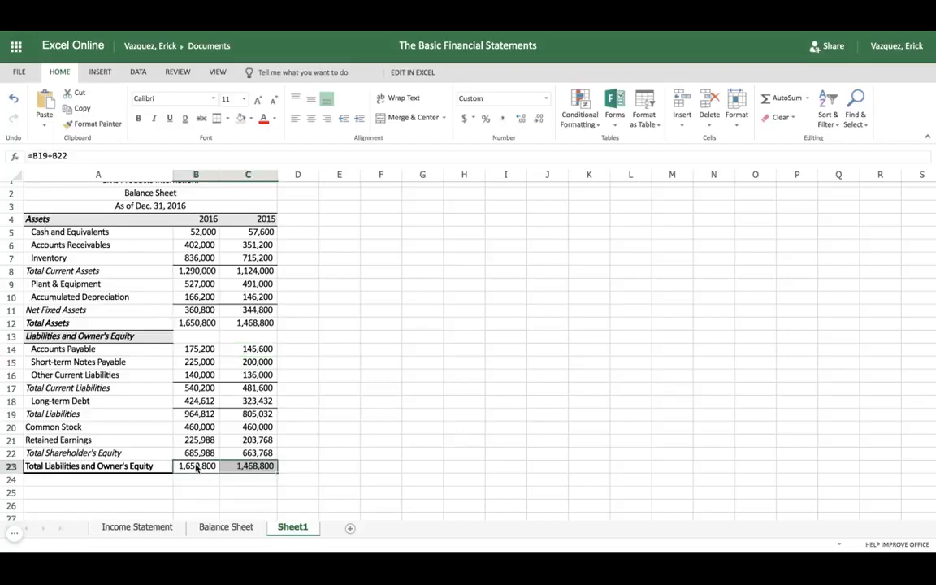
{"action": "left_click", "coordinate": [195, 327]}
{"action": "key", "text": "shift+Right"}
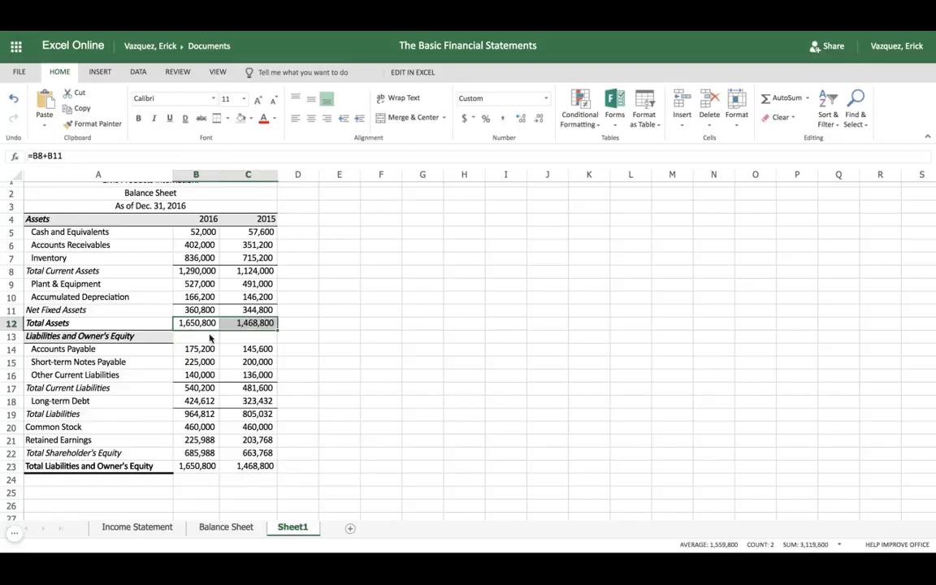
- Give B13:C13 the same light gray fill and borders as the Liabilities and Owner's Equity heading in A13
{"action": "left_click", "coordinate": [192, 337]}
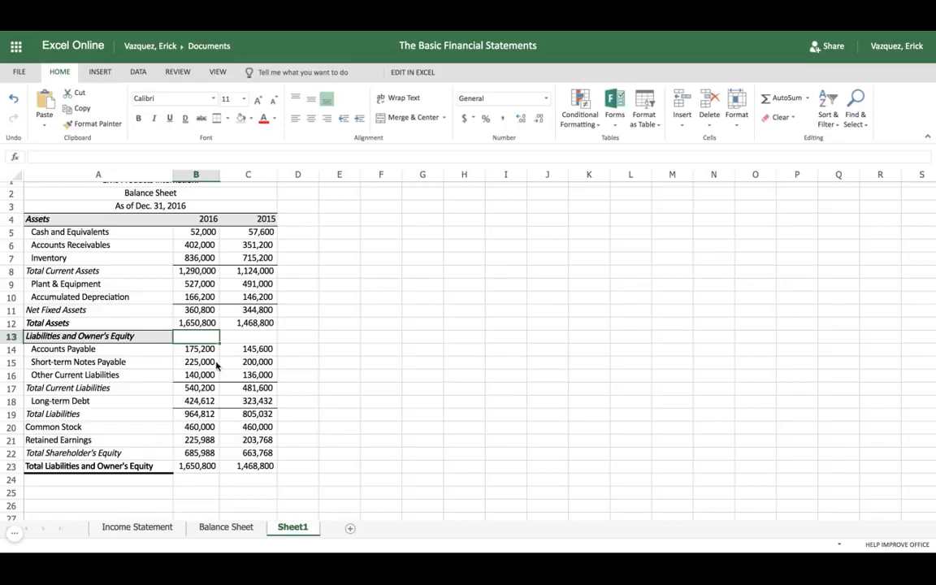
{"action": "key", "text": "shift+Right"}
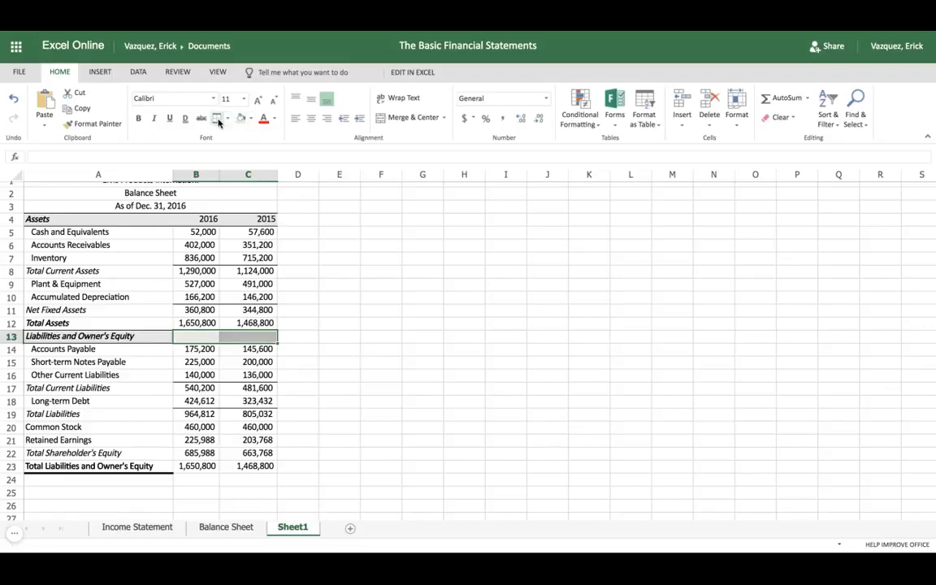
{"action": "left_click", "coordinate": [319, 362]}
{"action": "left_click", "coordinate": [211, 337]}
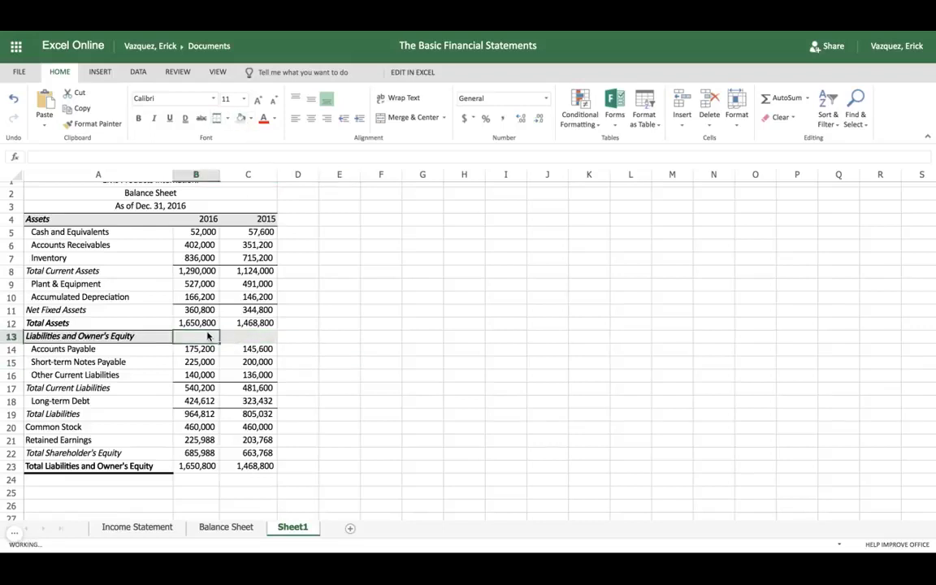
{"action": "key", "text": "shift+Right"}
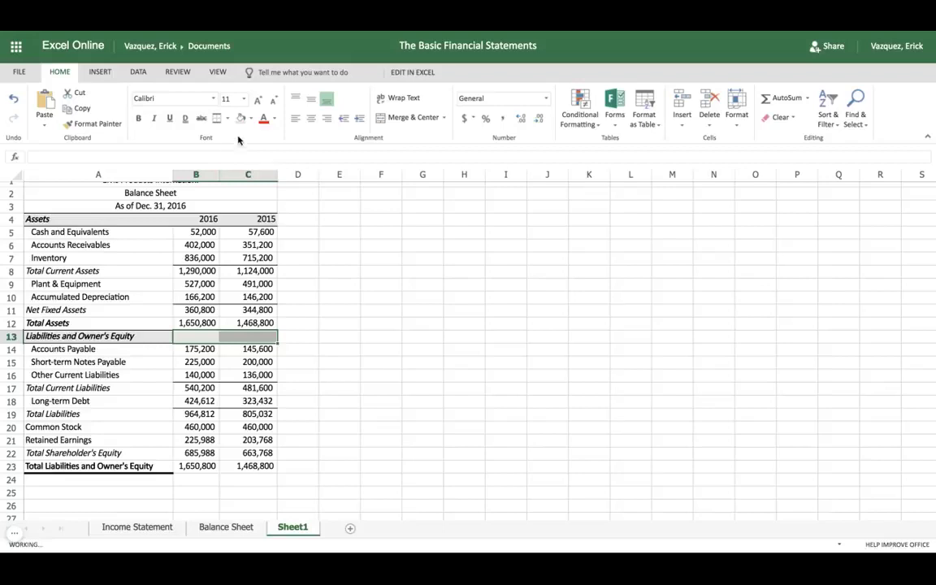
{"action": "left_click", "coordinate": [298, 287]}
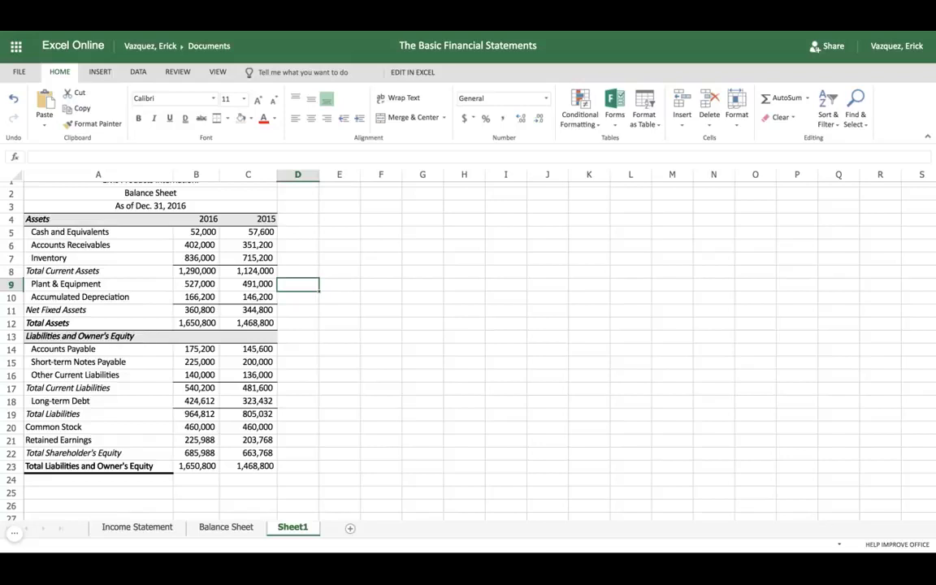
- Apply a thick bottom border to the Total Liabilities and Owner's Equity values in B23:C23
{"action": "left_click_drag", "start_coordinate": [195, 465], "coordinate": [248, 465]}
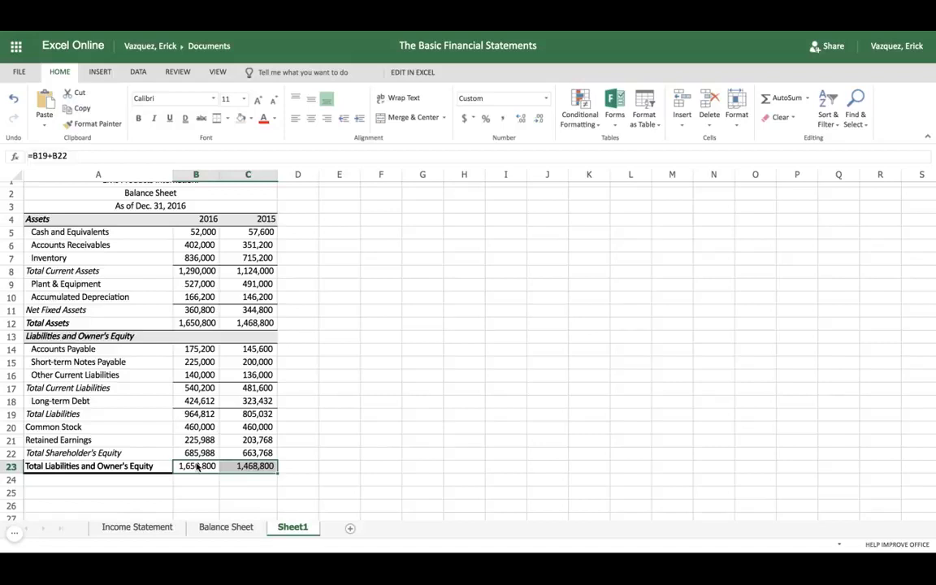
{"action": "left_click", "coordinate": [226, 118]}
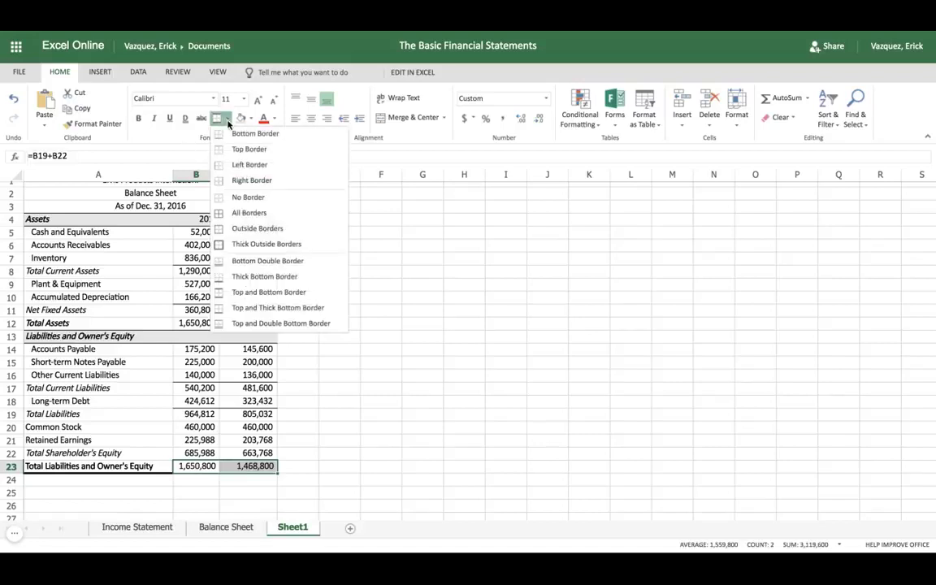
{"action": "left_click", "coordinate": [248, 278]}
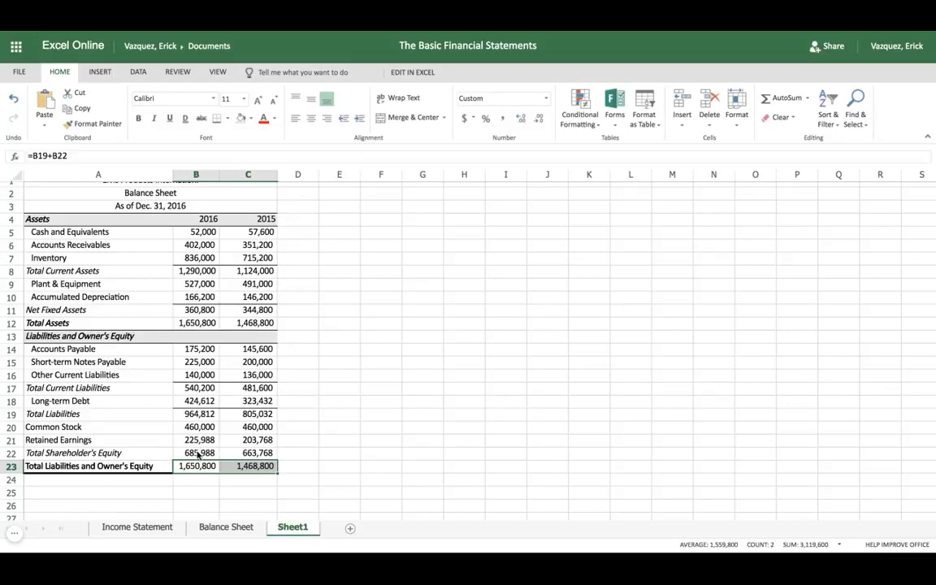
- Apply top and bottom borders to the Total Shareholder's Equity values in B22:C22 and the Net Fixed Assets values in B11:C11
{"action": "left_click_drag", "start_coordinate": [197, 455], "coordinate": [252, 453]}
{"action": "left_click", "coordinate": [226, 119]}
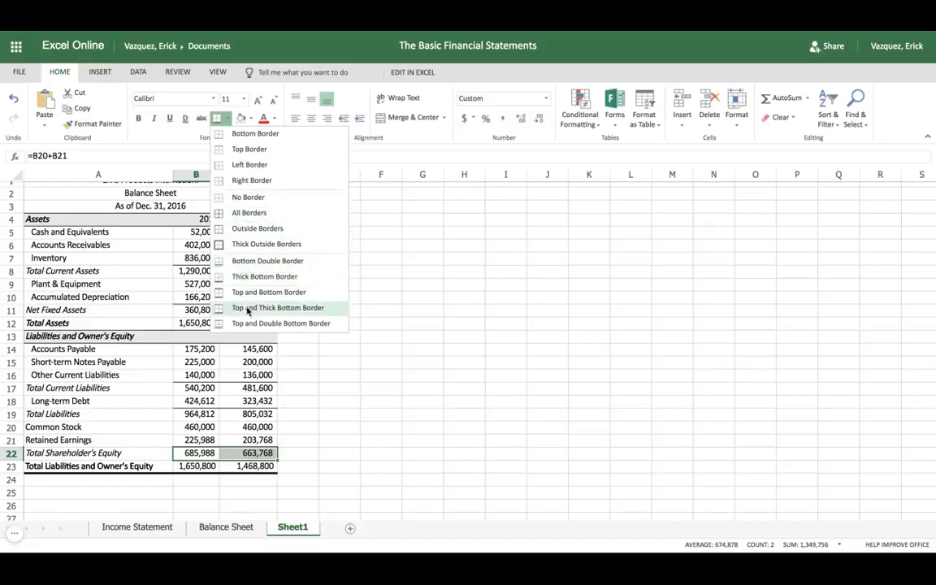
{"action": "left_click", "coordinate": [251, 292]}
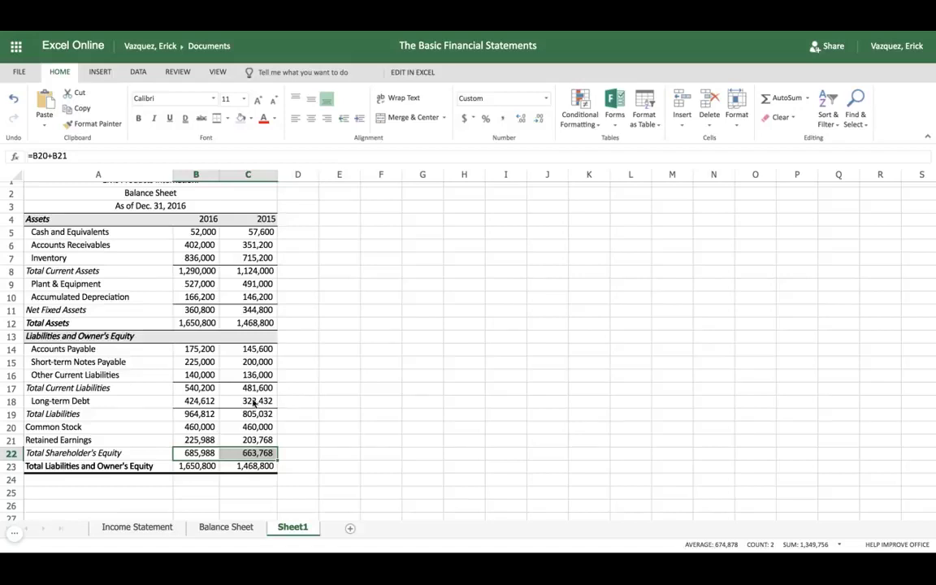
{"action": "left_click", "coordinate": [214, 390]}
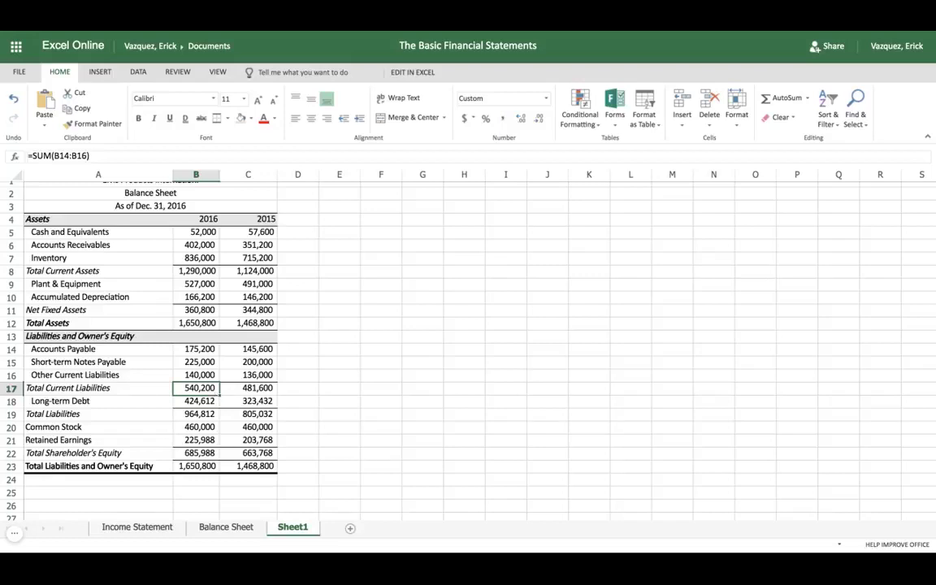
{"action": "left_click_drag", "start_coordinate": [202, 312], "coordinate": [250, 309]}
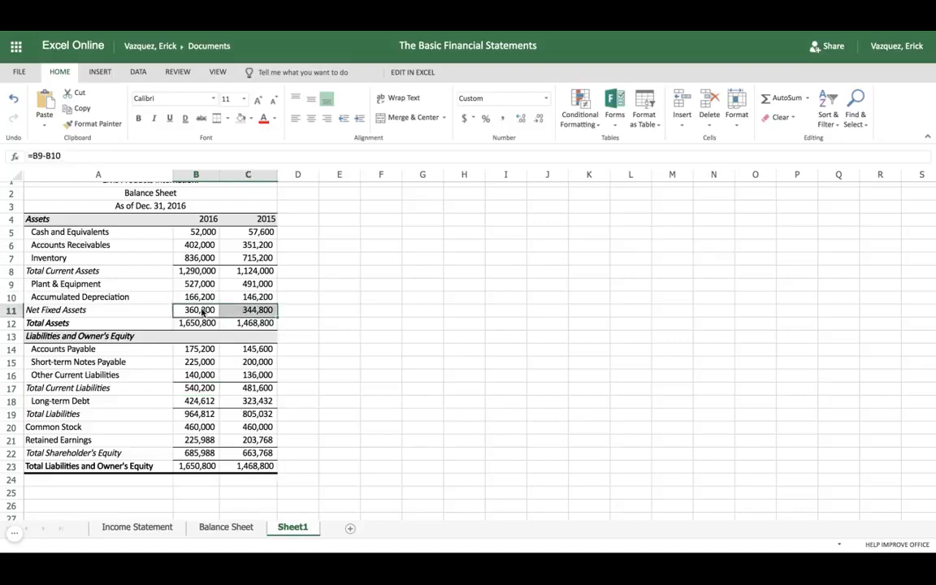
{"action": "left_click", "coordinate": [216, 119]}
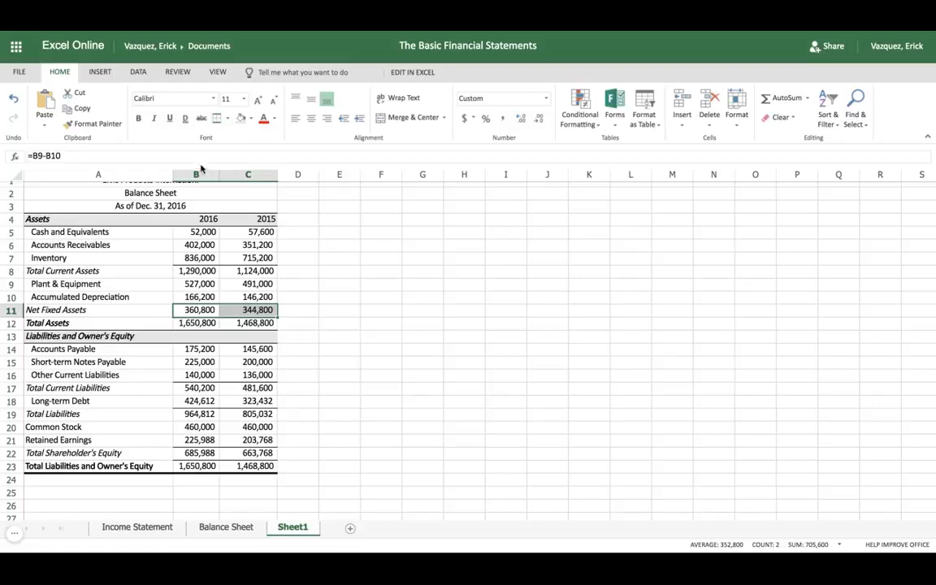
{"action": "left_click", "coordinate": [262, 324]}
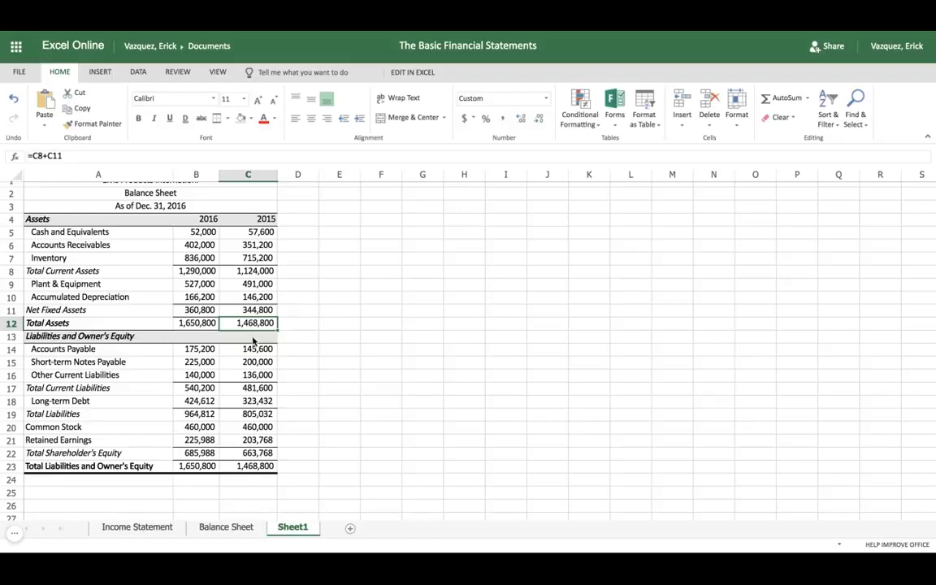
- Bold the Total Assets values in B12:C12 and the Total Liabilities and Owner's Equity values in B23:C23
{"action": "left_click", "coordinate": [197, 323]}
{"action": "key", "text": "shift+Right"}
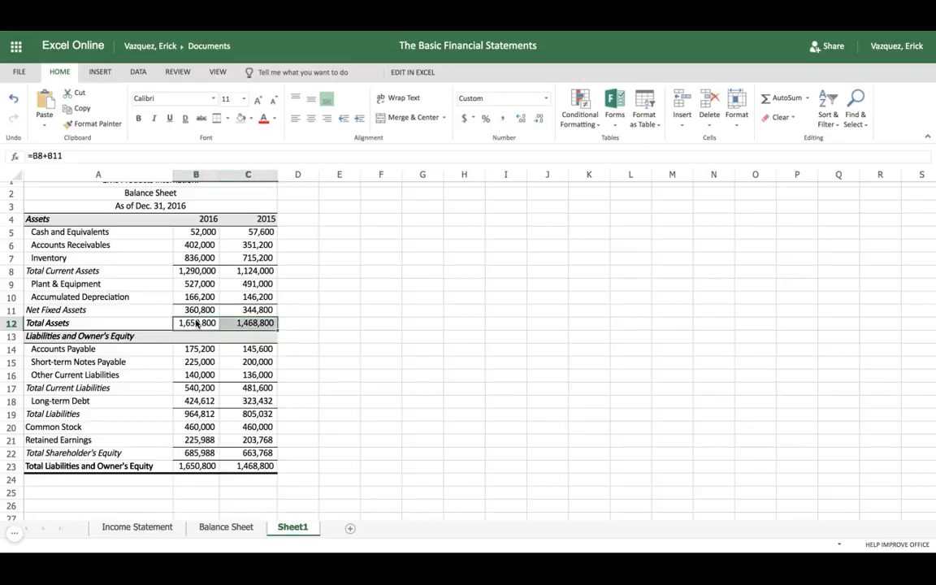
{"action": "key", "text": "ctrl+b"}
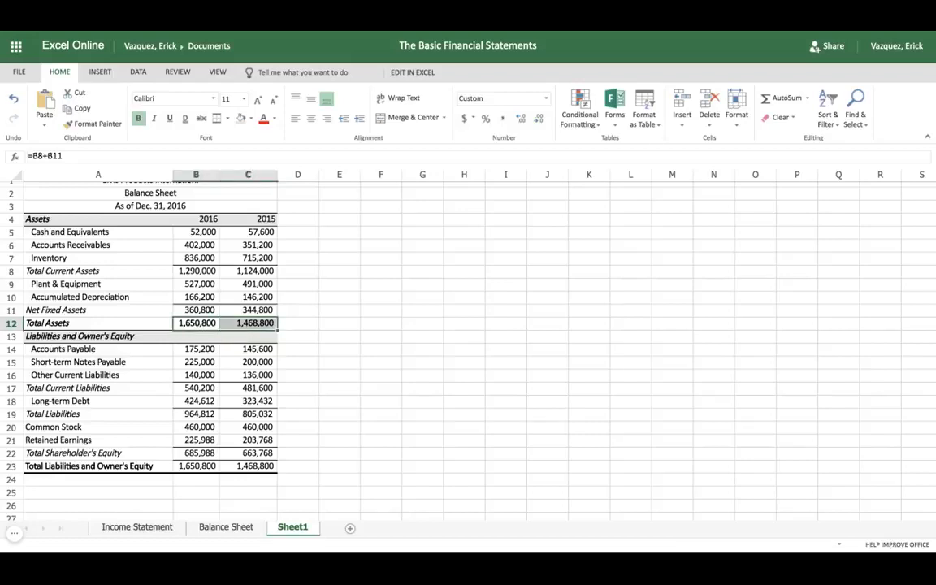
{"action": "left_click", "coordinate": [199, 467]}
{"action": "key", "text": "shift+Right"}
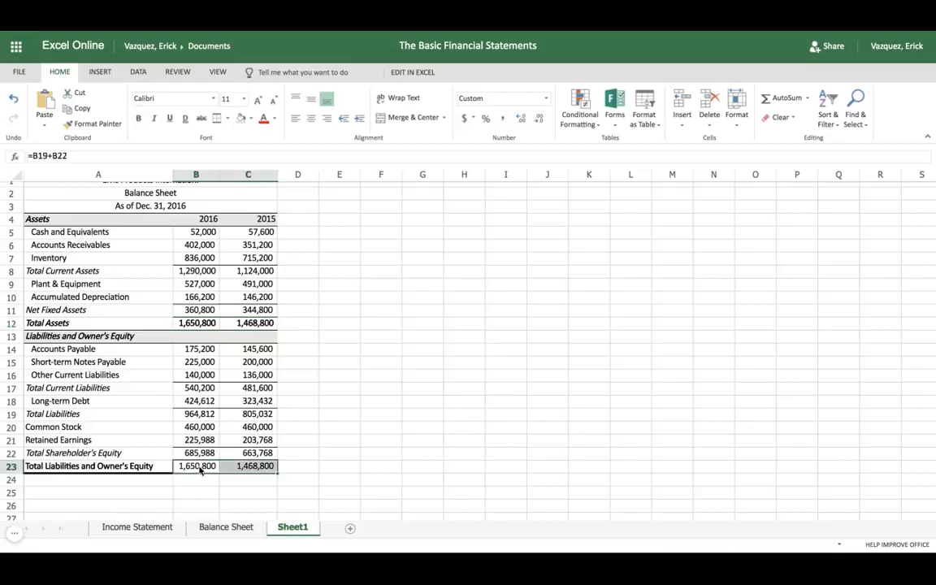
{"action": "key", "text": "ctrl+b"}
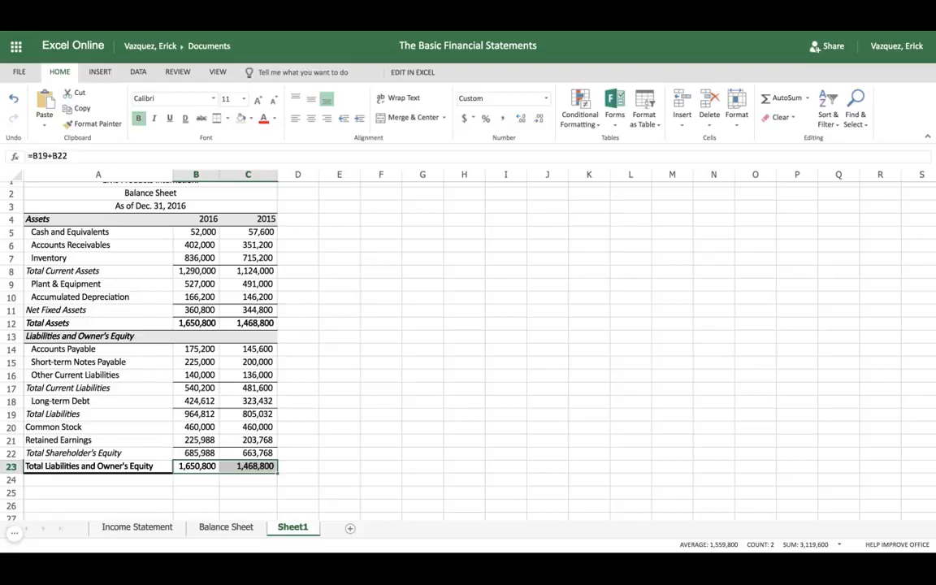
{"action": "scroll", "coordinate": [207, 443], "scroll_direction": "up", "scroll_amount": 1}
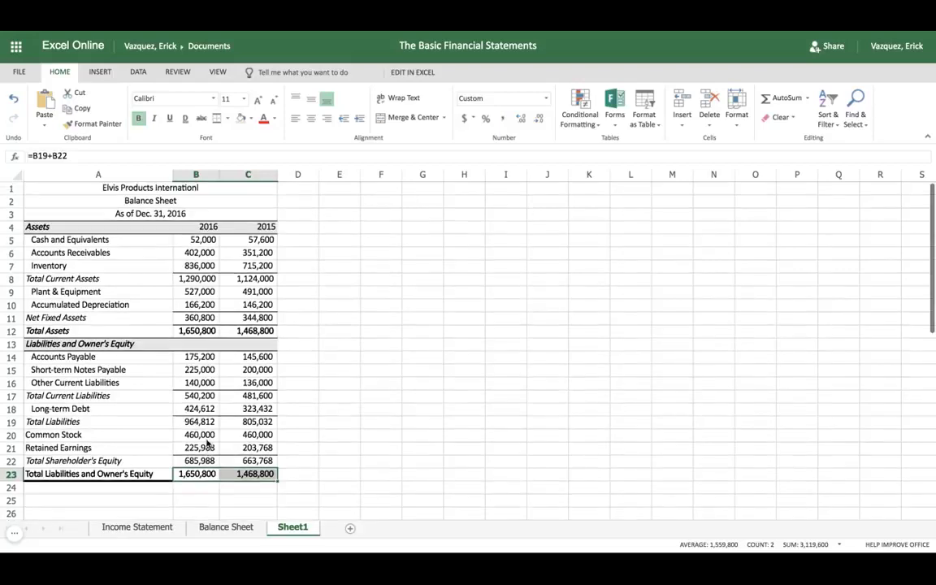
{"action": "left_click", "coordinate": [325, 409]}
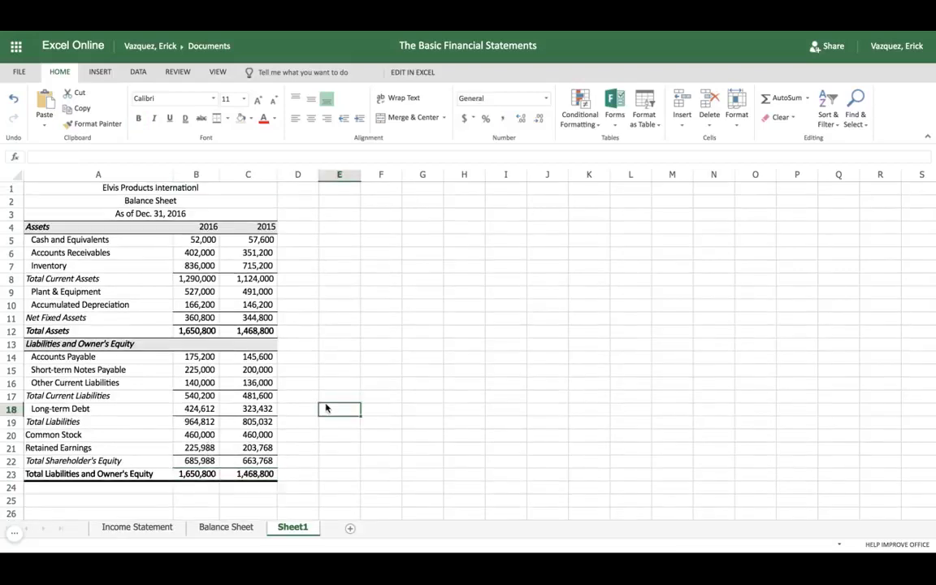
- Compare Sheet1 with the Balance Sheet worksheet and bold the three title lines in A1:A3 of Sheet1
{"action": "left_click", "coordinate": [243, 530]}
{"action": "left_click", "coordinate": [283, 526]}
{"action": "left_click", "coordinate": [220, 528]}
{"action": "left_click", "coordinate": [290, 526]}
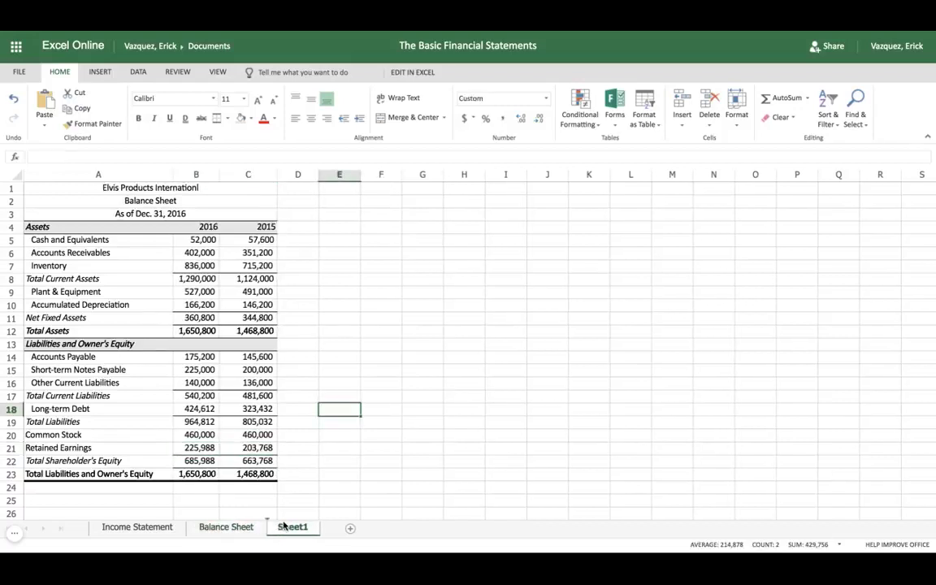
{"action": "left_click", "coordinate": [141, 193]}
{"action": "left_click_drag", "start_coordinate": [141, 193], "coordinate": [140, 213]}
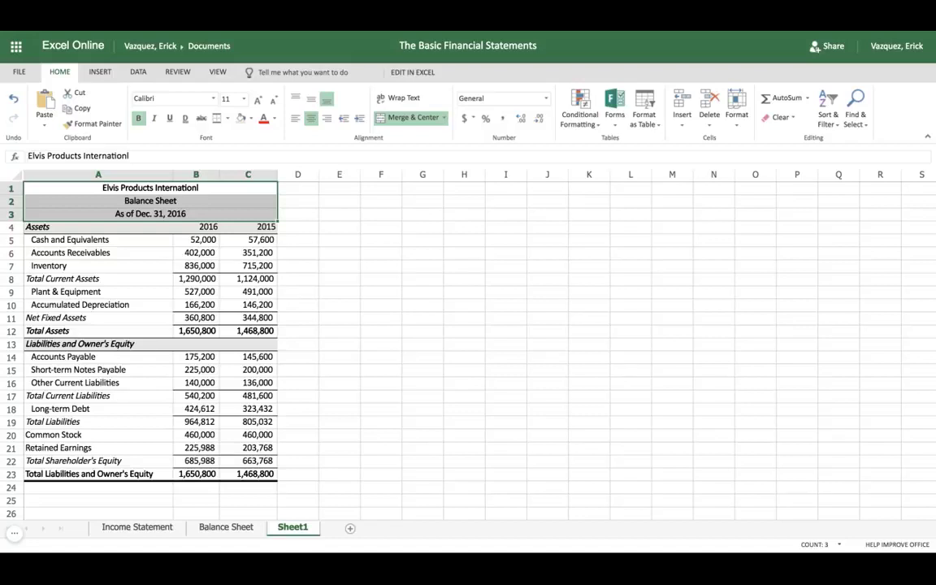
- Review the Income Statement worksheet and the original Balance Sheet worksheet
{"action": "left_click", "coordinate": [137, 528]}
{"action": "left_click", "coordinate": [205, 529]}
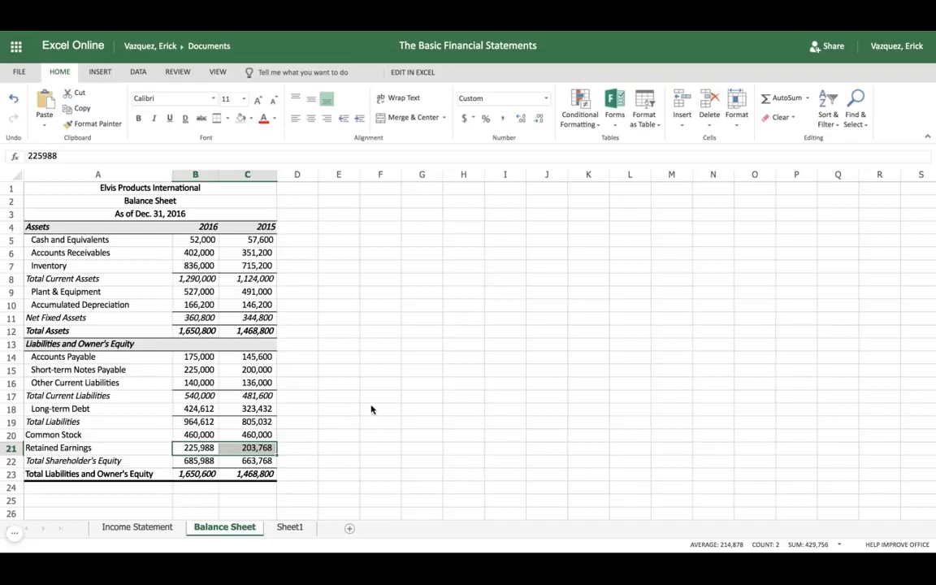
{"action": "scroll", "coordinate": [372, 407], "scroll_direction": "down", "scroll_amount": 2}
{"action": "scroll", "coordinate": [372, 407], "scroll_direction": "up", "scroll_amount": 2}
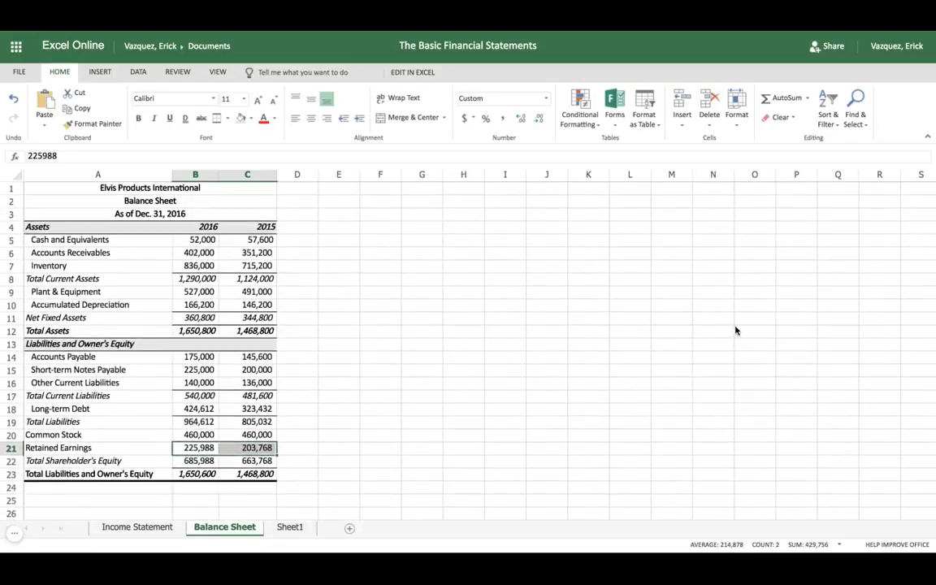